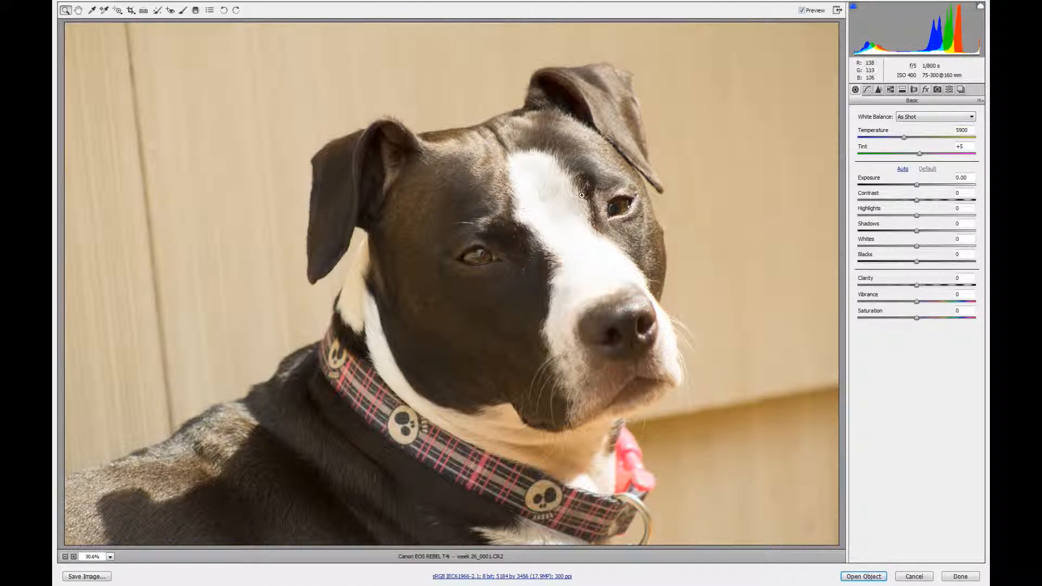
- Set a custom white balance by sampling the white fur on the dog's neck, giving temperature 4300 and tint +14
left_click(92, 11)
left_click(354, 288)
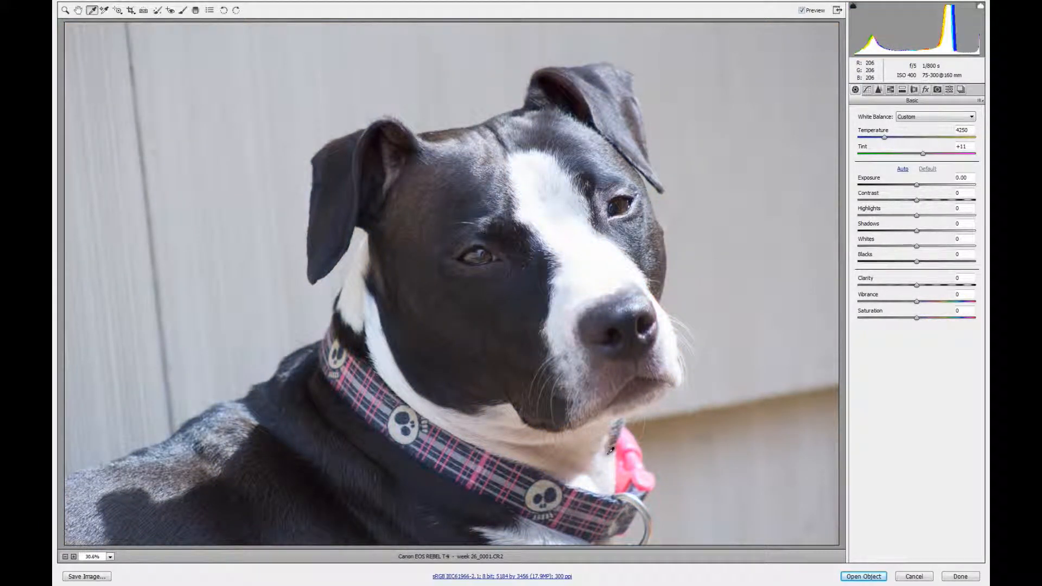
left_click(279, 289)
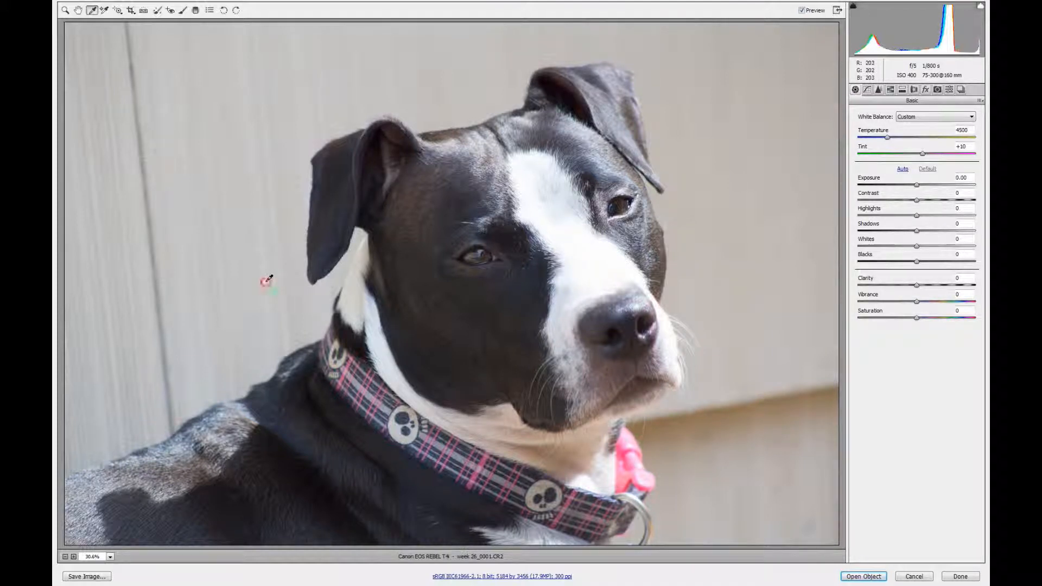
left_click(265, 279)
left_click(360, 290)
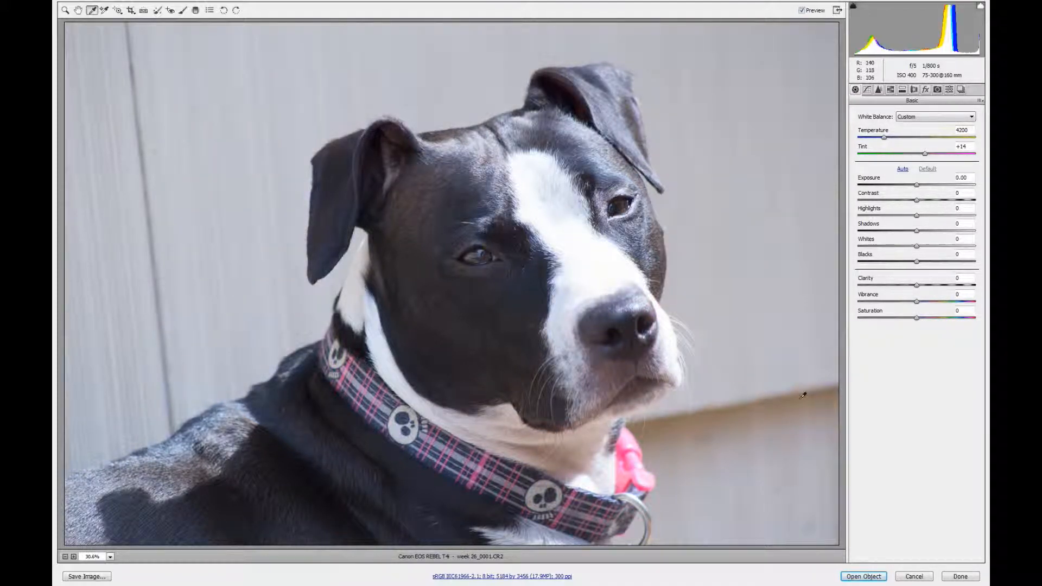
left_click(699, 128)
left_click(356, 290)
left_click(292, 304)
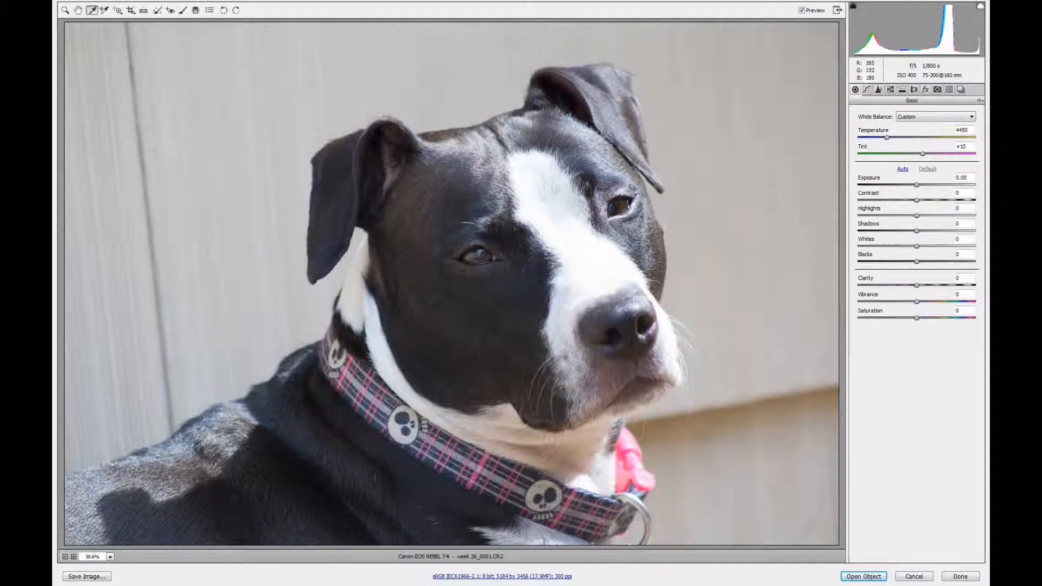
left_click(346, 294)
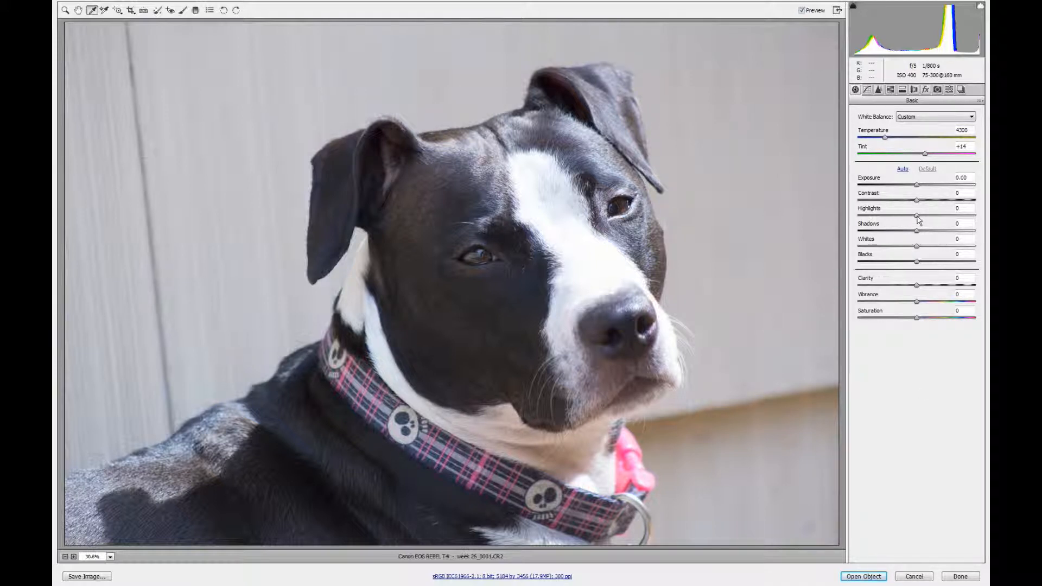
- Lower the photo's Highlights to -100 to recover detail in the white fur
left_click_drag(918, 219, 835, 222)
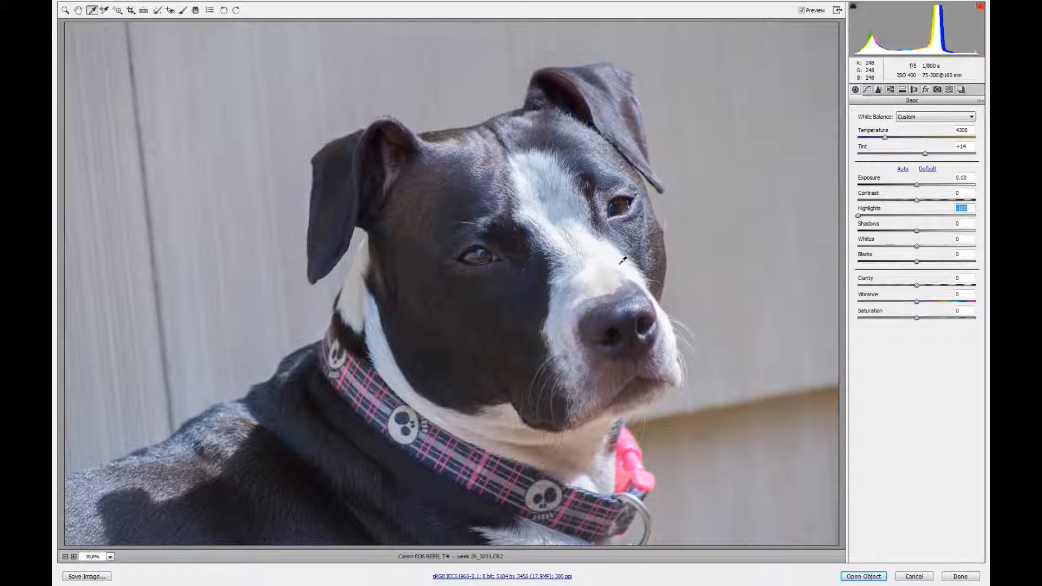
- Try a strongly reduced Exposure and Whites at -100, resetting each adjustment to 0
left_click(916, 185)
left_click_drag(916, 185, 886, 187)
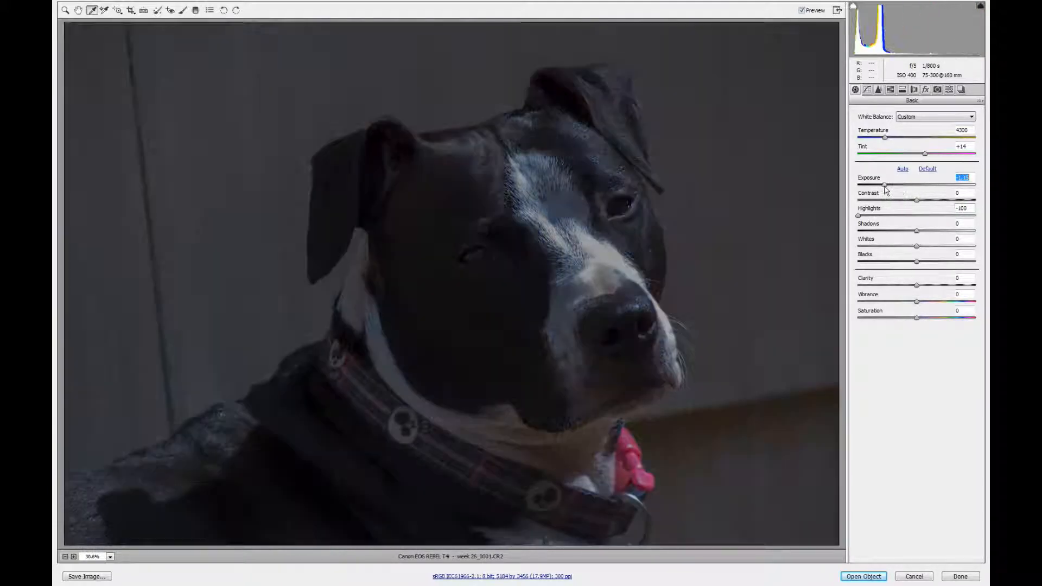
double_click(901, 186)
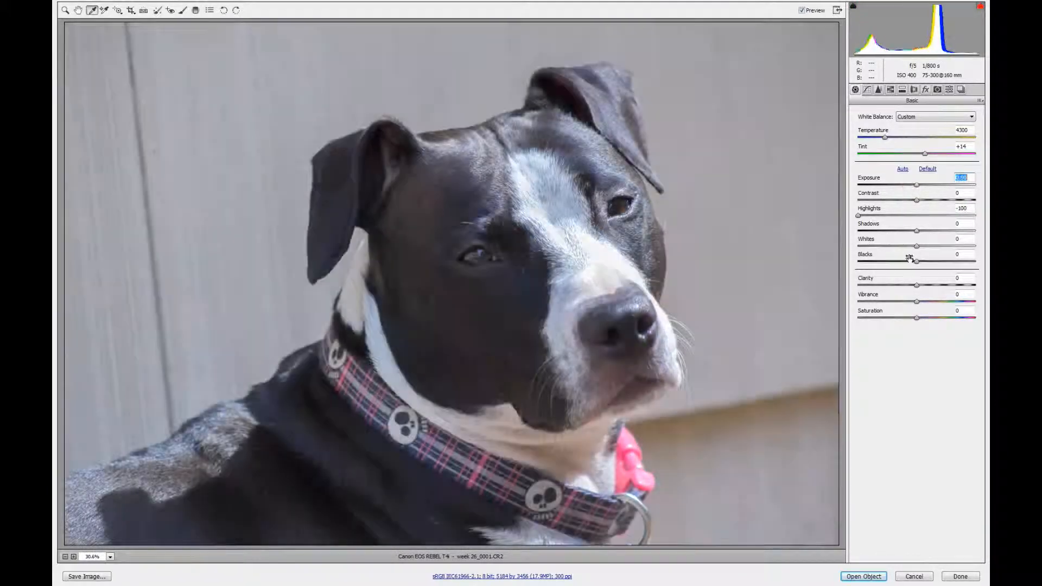
left_click_drag(916, 246, 852, 253)
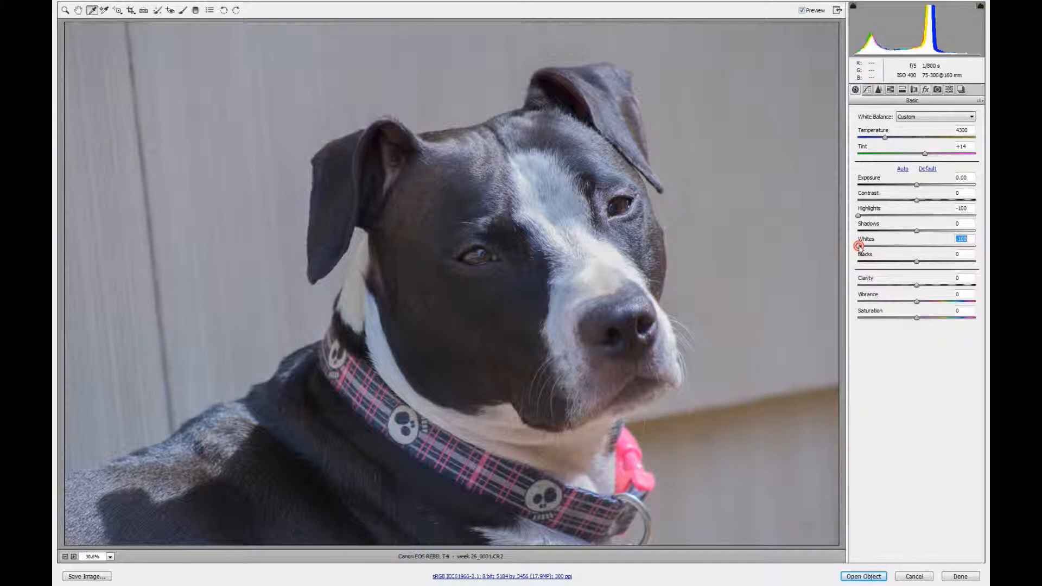
double_click(889, 248)
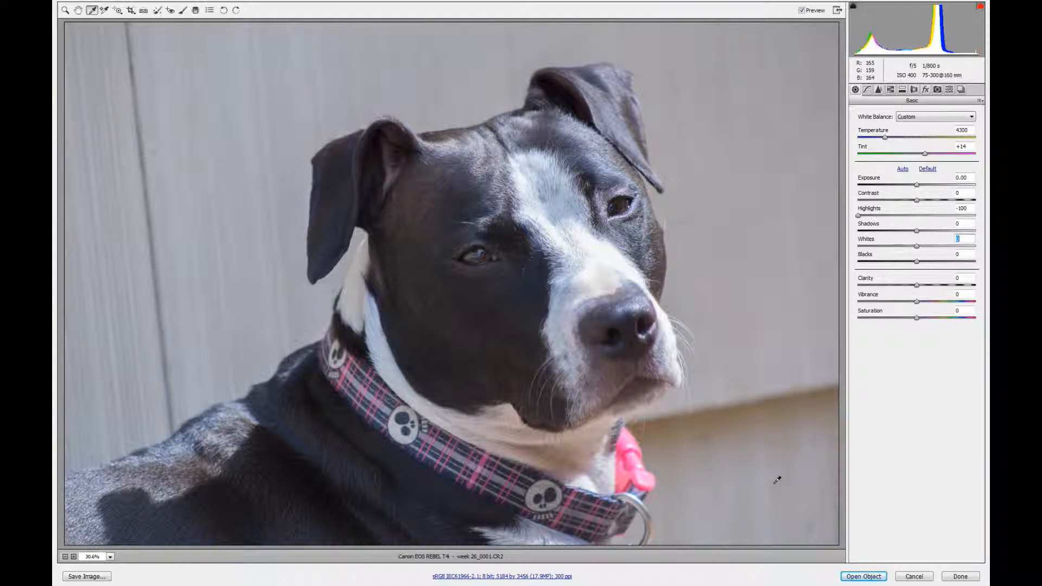
- Open the raw photo in Photoshop as a smart object and add a Gradient Map adjustment layer above it
left_click(867, 577)
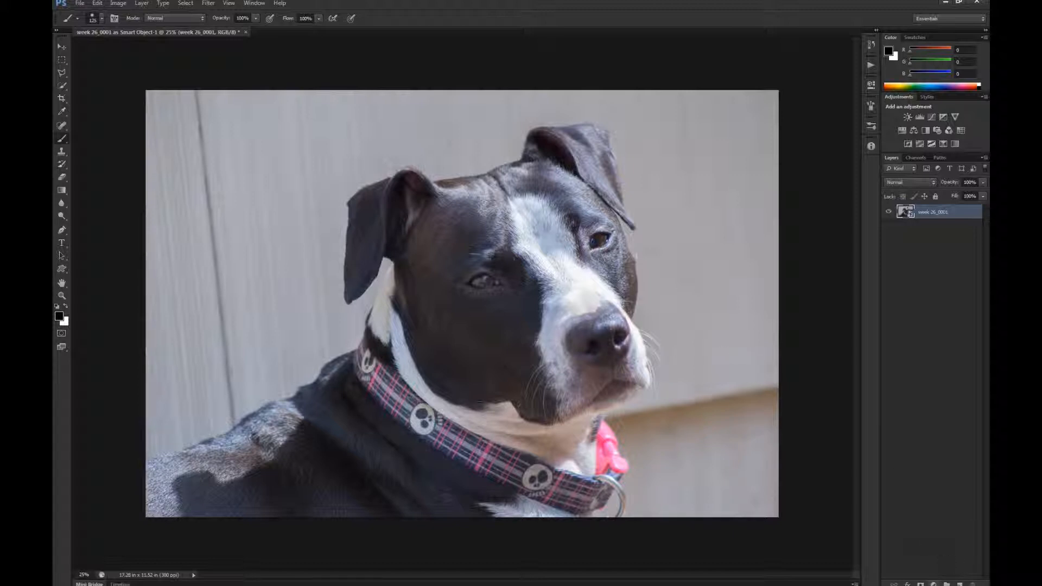
left_click(934, 585)
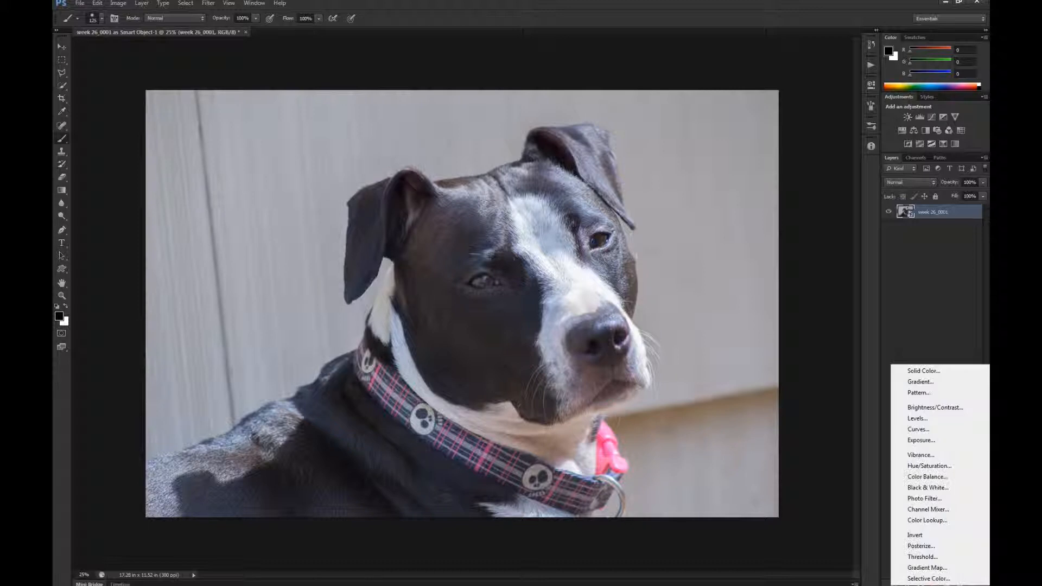
left_click(933, 567)
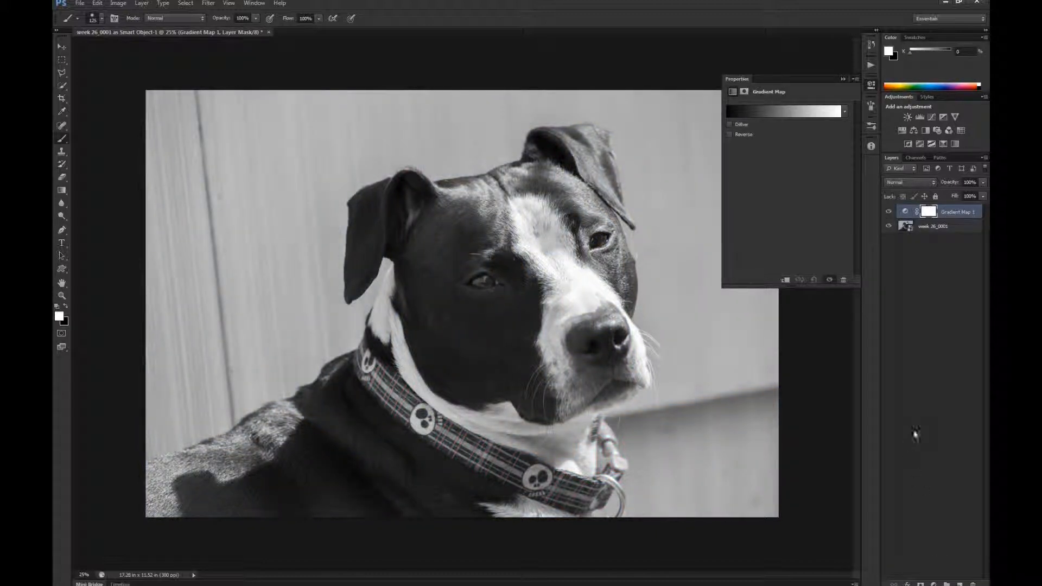
- Try various preset gradients on the gradient map, such as Blue, Yellow, Blue, Transparent Rainbow, Chrome and Yellow, Violet, Orange, Blue
left_click(838, 112)
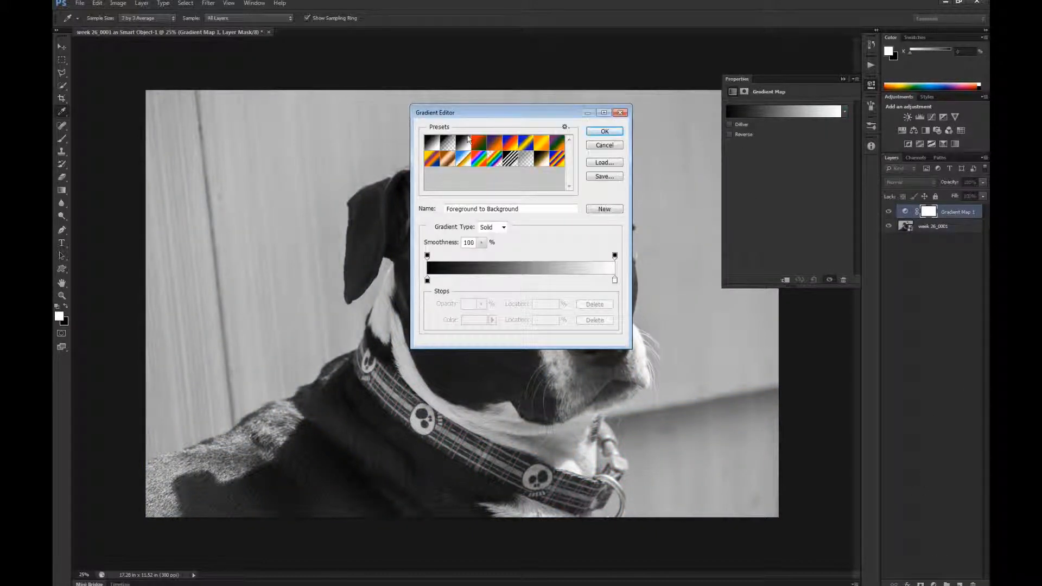
left_click_drag(497, 112, 586, 92)
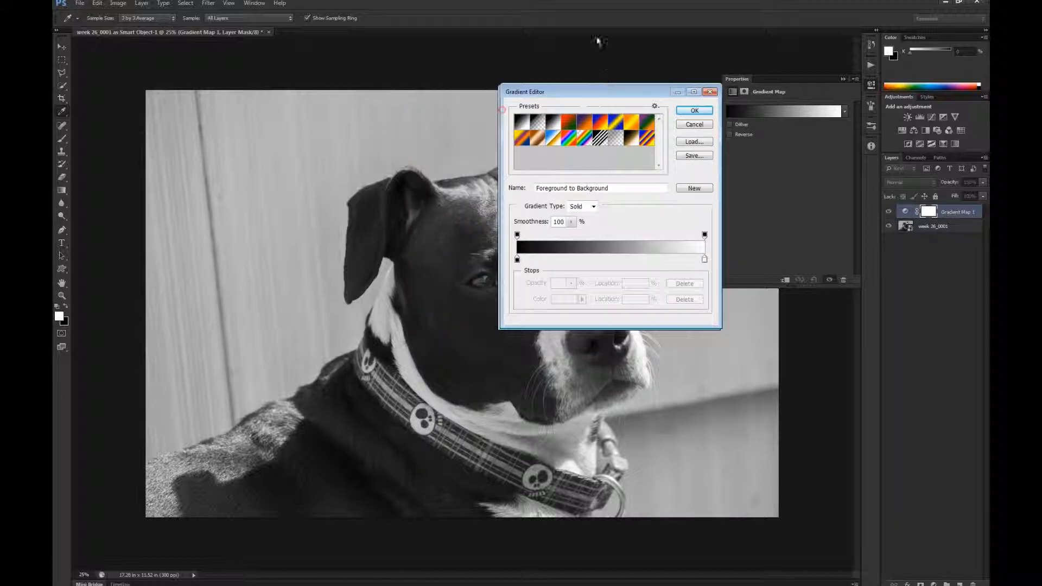
left_click_drag(599, 41, 564, 13)
left_click(595, 46)
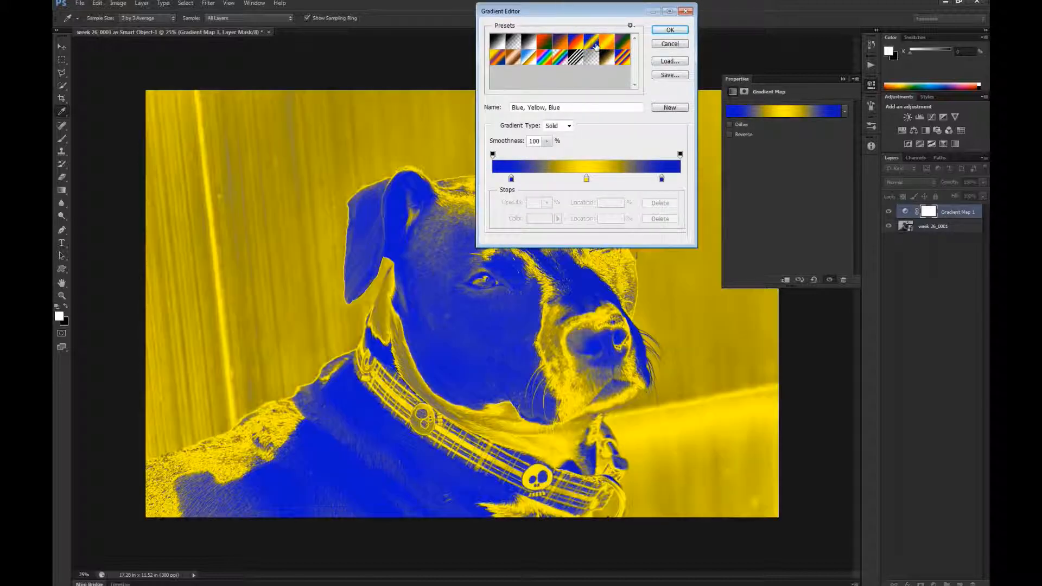
left_click(607, 41)
left_click(625, 43)
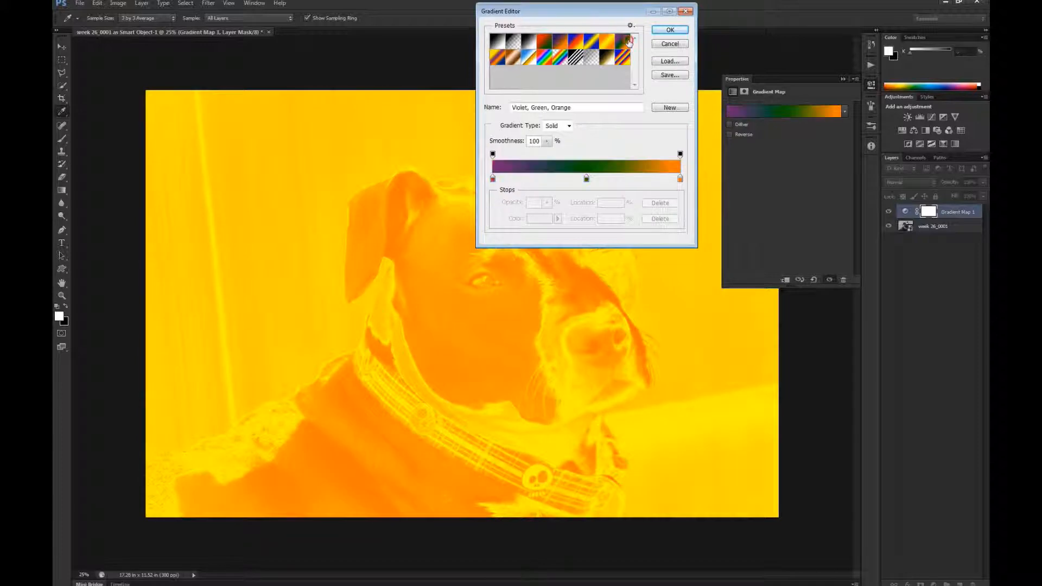
left_click(627, 58)
left_click(607, 60)
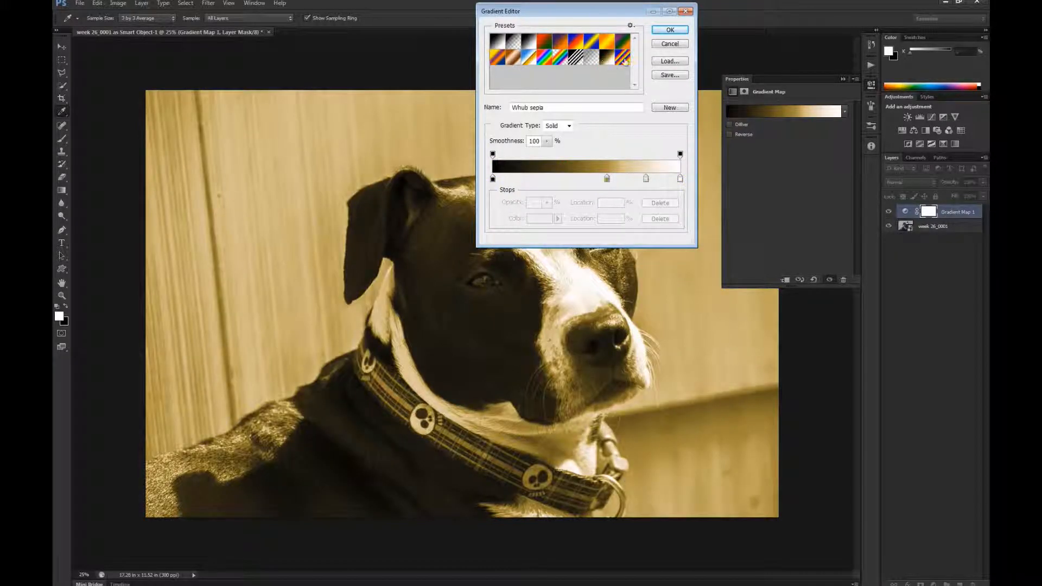
left_click(627, 61)
left_click(577, 57)
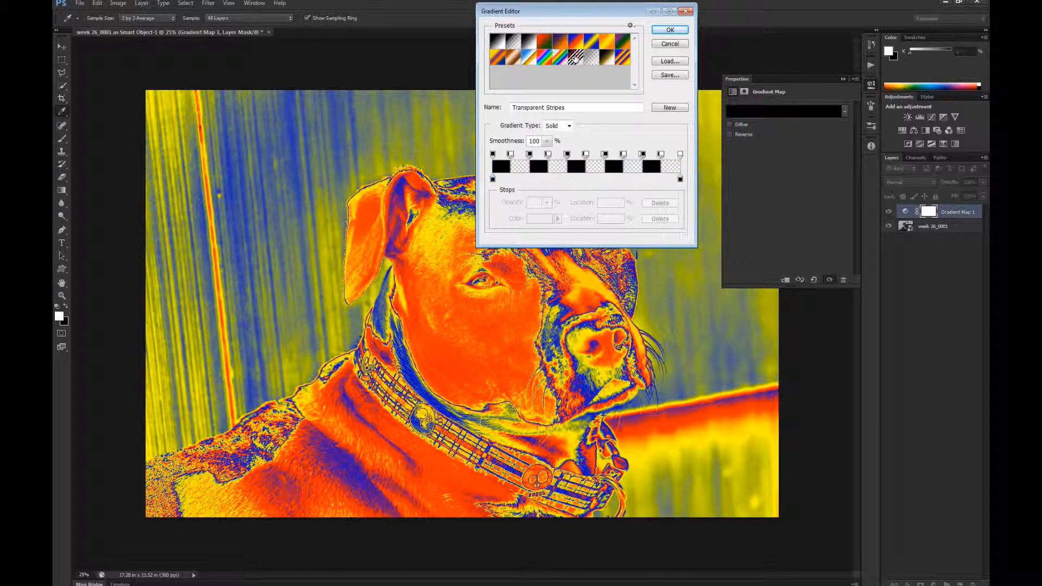
left_click(561, 59)
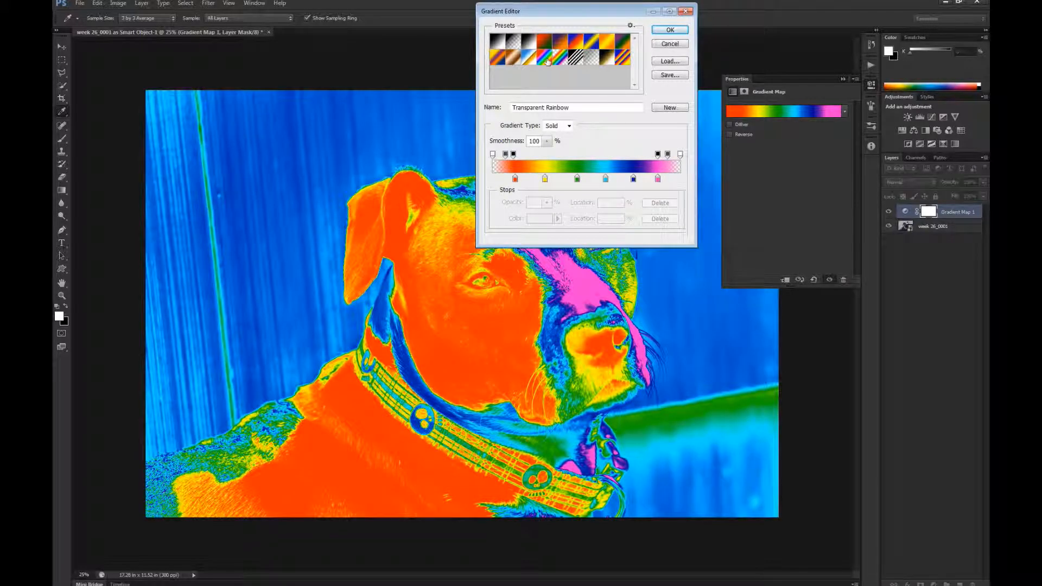
left_click(545, 60)
left_click(530, 59)
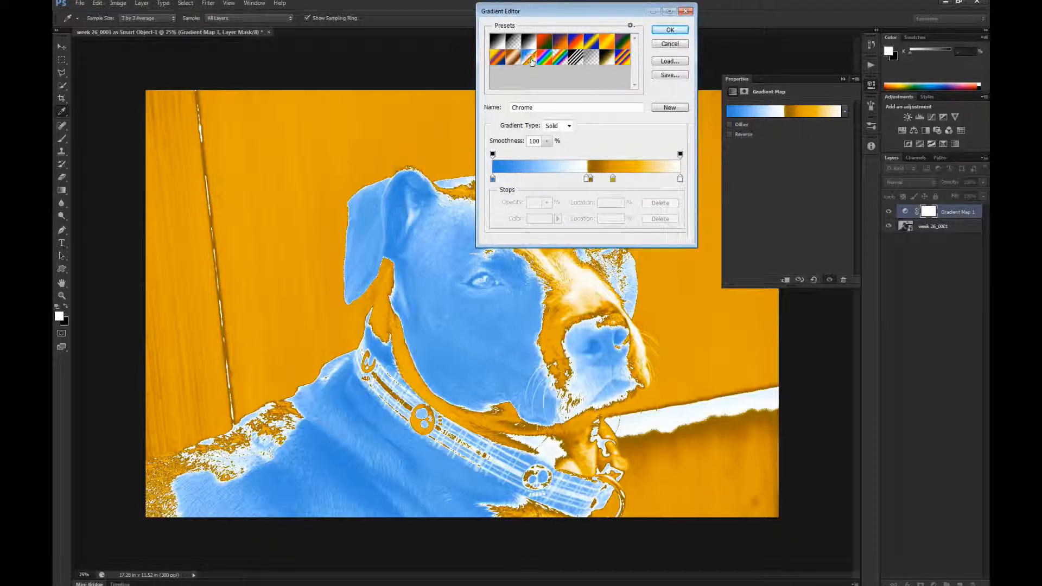
left_click(505, 61)
left_click(496, 59)
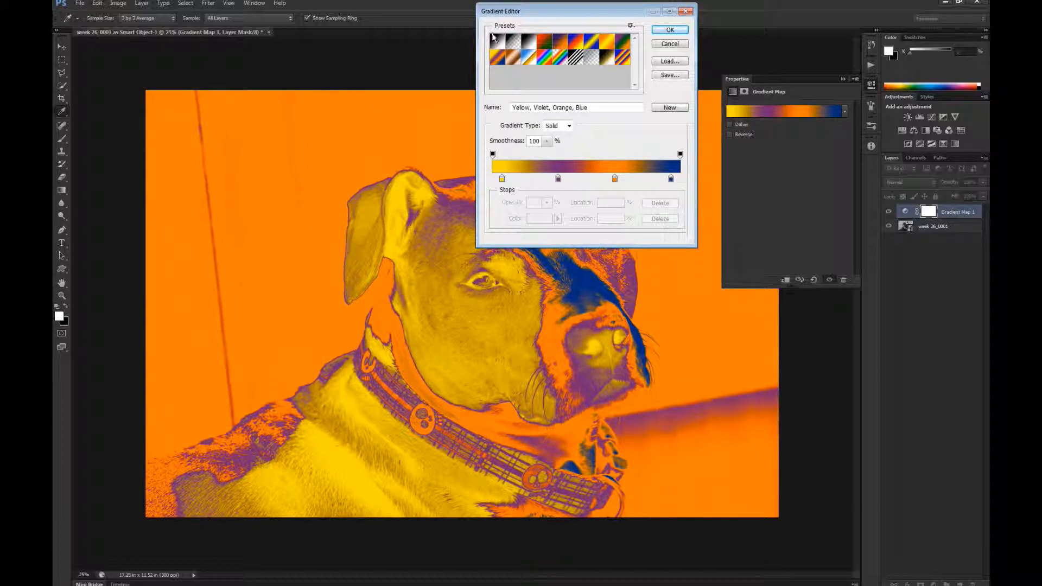
- Apply the black-to-white Foreground to Background preset to the gradient map and accept the gradient, keeping its end stop white
left_click(498, 42)
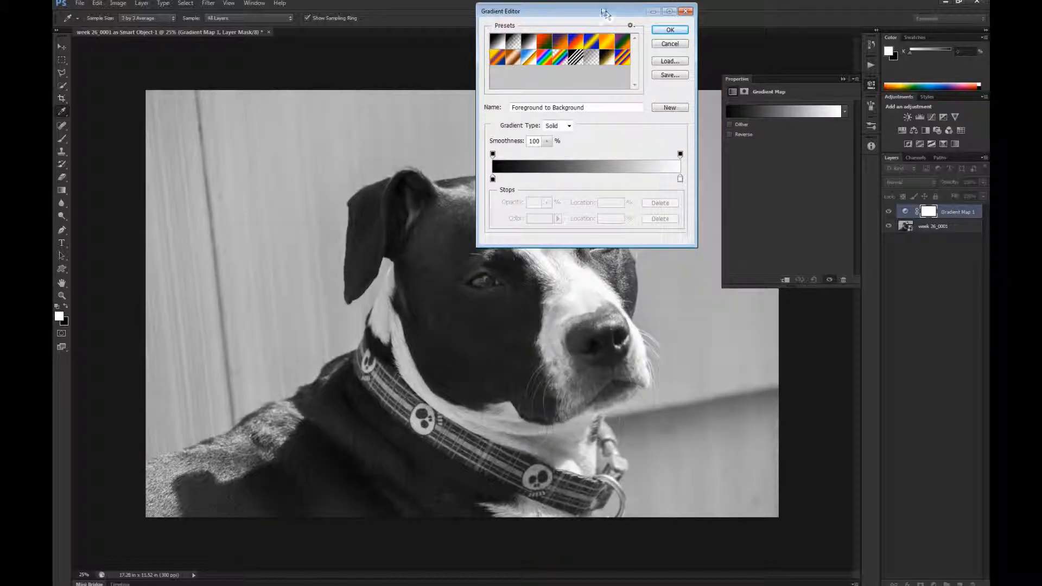
left_click_drag(604, 4, 717, 54)
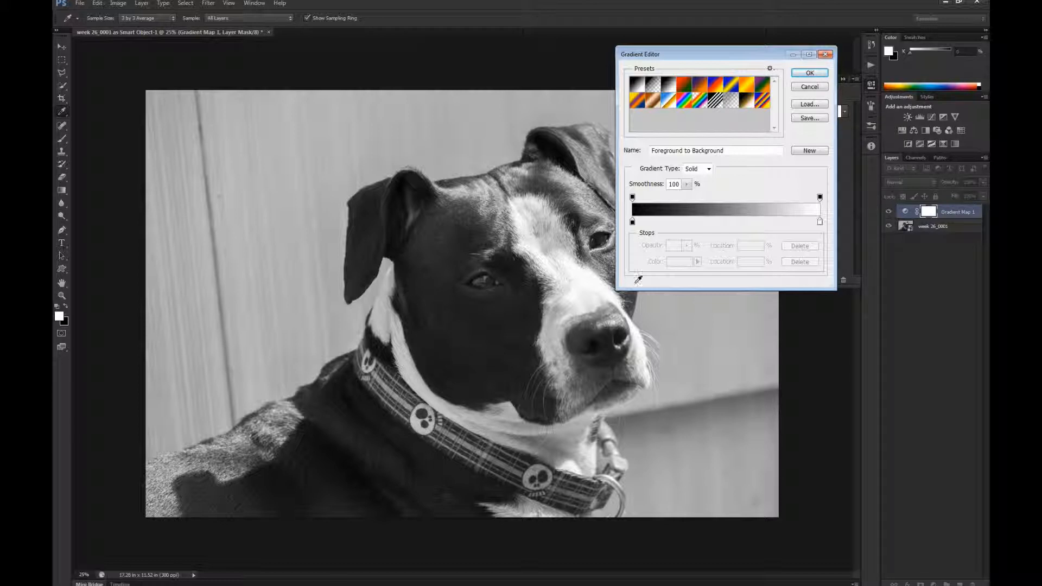
left_click(821, 224)
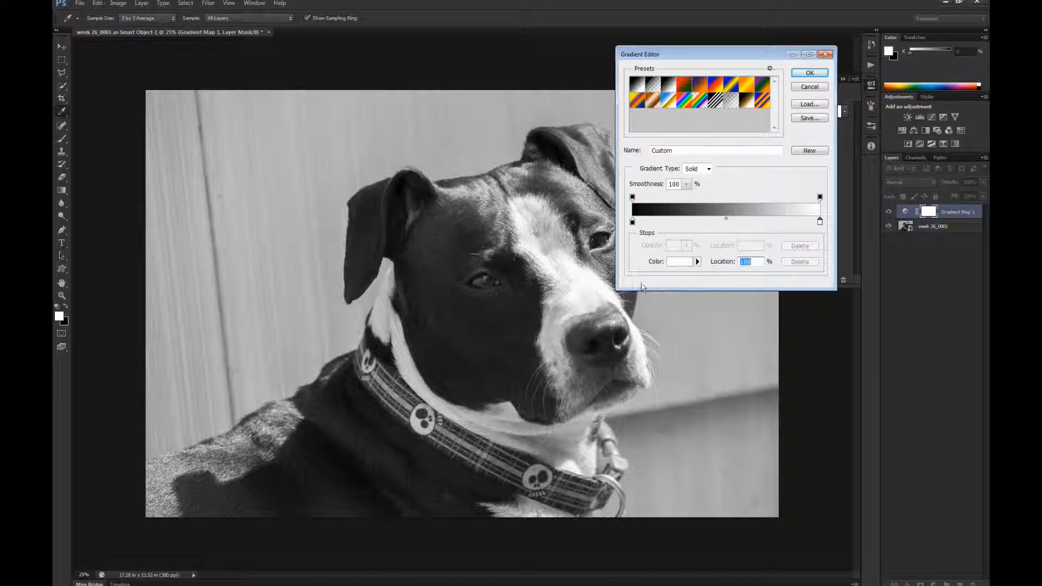
left_click(810, 72)
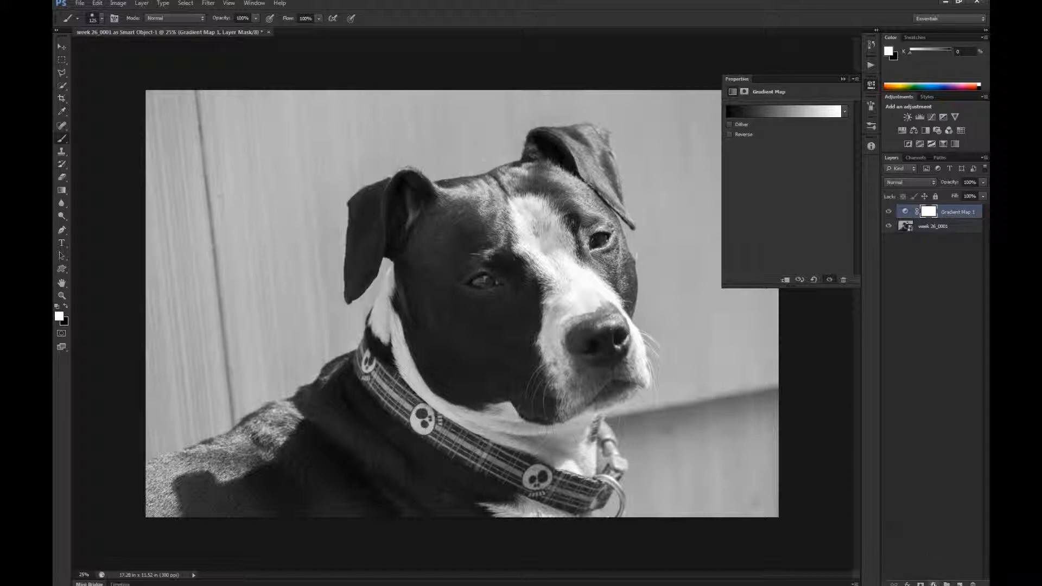
- Add a Curves adjustment layer and brighten the background wall's tone on the image, raising input 179 to output 237
left_click(934, 584)
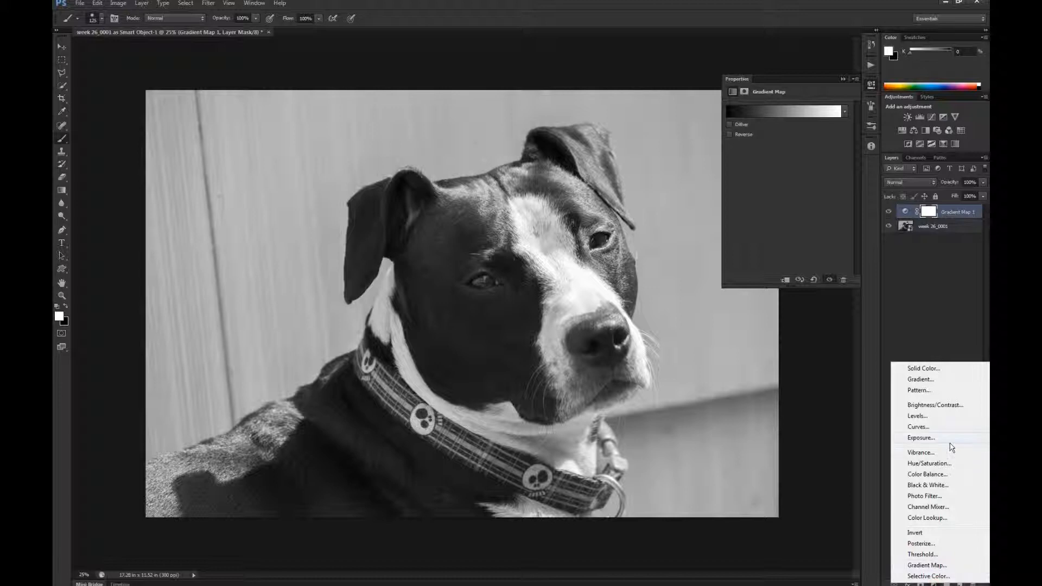
left_click(931, 428)
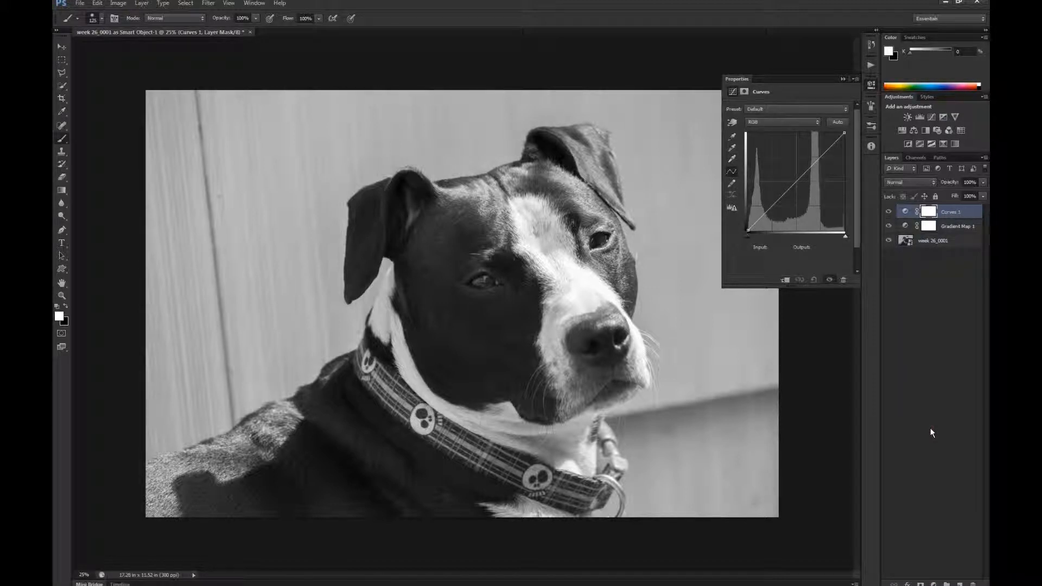
left_click(735, 124)
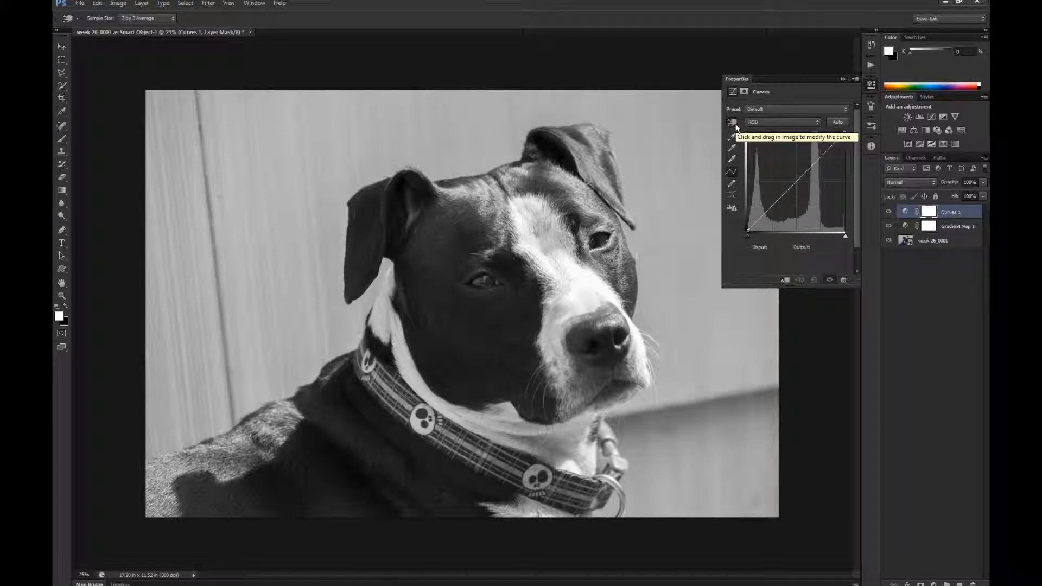
left_click(269, 264)
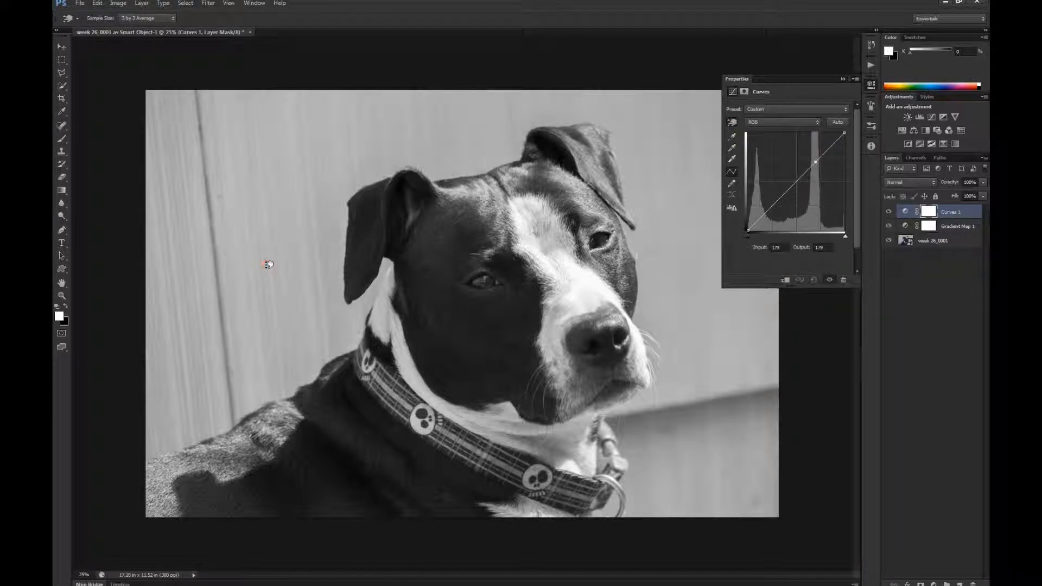
left_click_drag(268, 264, 277, 235)
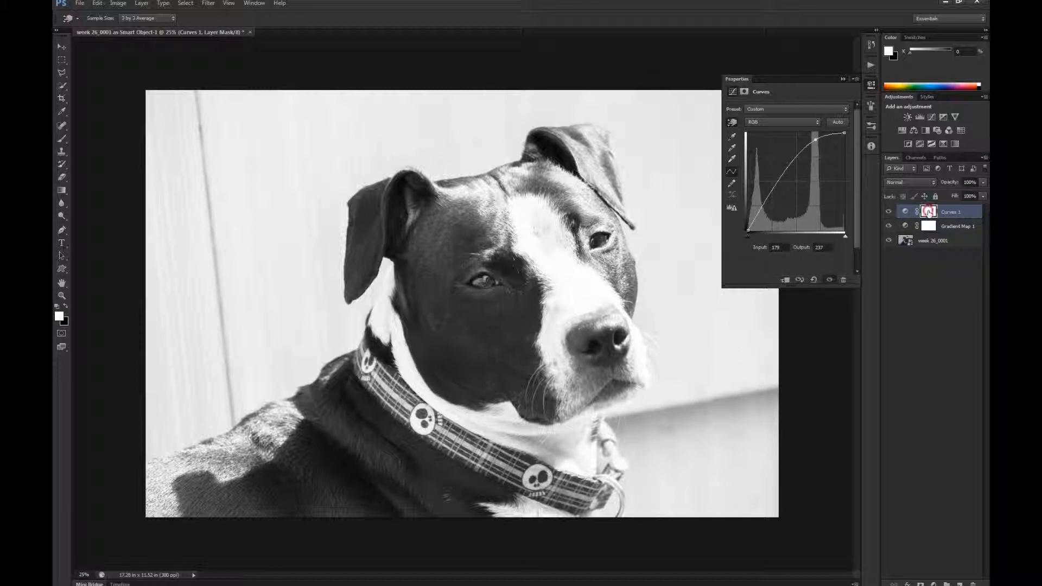
- Paint with black on the Curves layer mask over the dog's white forehead blaze and muzzle to hide the brightening there
key("b")
left_click(929, 212)
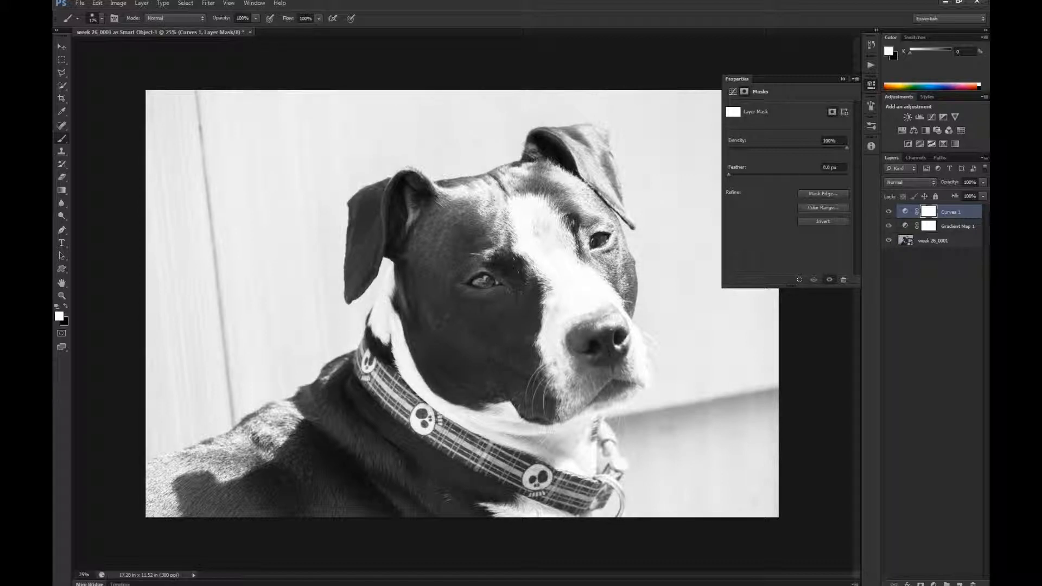
left_click(856, 79)
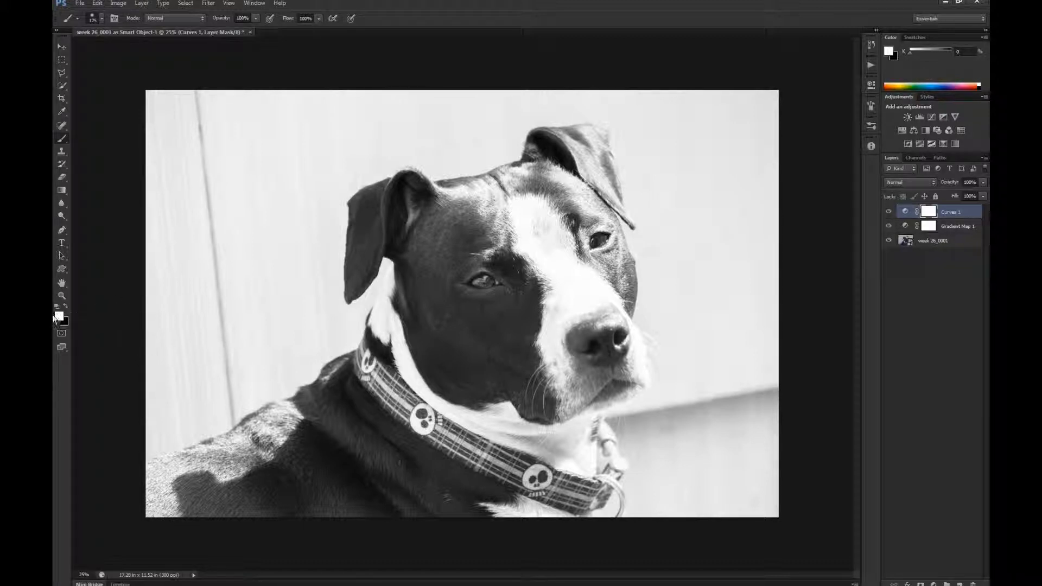
key("x")
mouse_move(528, 206)
left_mouse_down()
mouse_move(529, 228)
mouse_move(565, 279)
mouse_move(555, 331)
mouse_move(548, 311)
mouse_move(565, 383)
mouse_move(555, 324)
mouse_move(605, 298)
mouse_move(624, 307)
mouse_move(633, 359)
mouse_move(641, 351)
mouse_move(638, 375)
mouse_move(614, 393)
mouse_move(633, 377)
mouse_move(631, 390)
mouse_move(619, 366)
mouse_move(609, 383)
mouse_move(555, 391)
left_mouse_up()
mouse_move(617, 323)
left_mouse_down()
mouse_move(589, 321)
mouse_move(597, 310)
mouse_move(624, 320)
mouse_move(617, 348)
mouse_move(625, 342)
mouse_move(603, 372)
mouse_move(630, 352)
mouse_move(585, 363)
mouse_move(577, 354)
mouse_move(624, 369)
mouse_move(633, 350)
mouse_move(638, 386)
mouse_move(574, 407)
mouse_move(587, 351)
left_mouse_up()
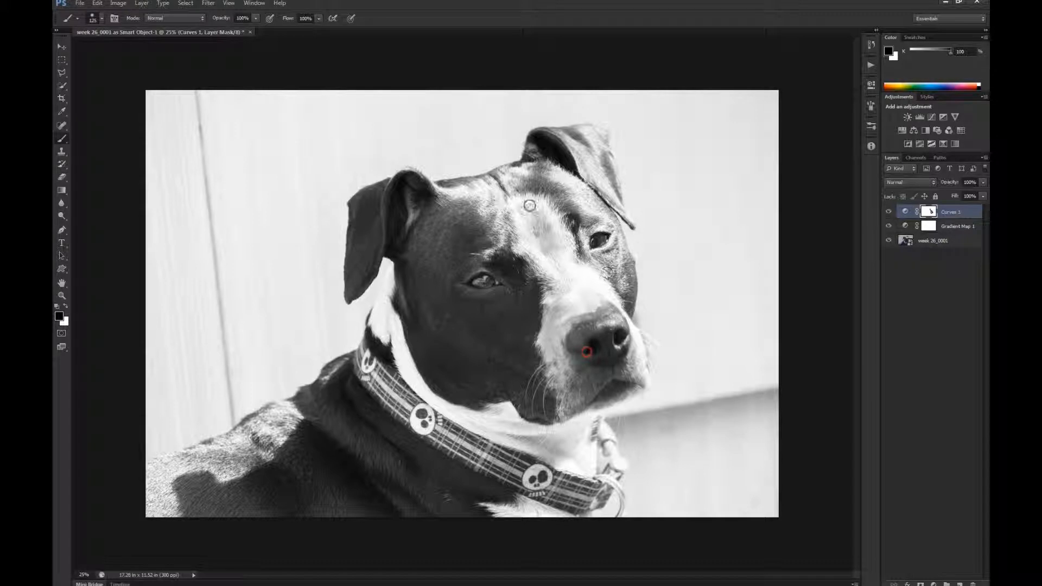
mouse_move(529, 205)
left_mouse_down()
mouse_move(582, 191)
mouse_move(561, 178)
mouse_move(444, 190)
mouse_move(480, 188)
mouse_move(473, 210)
mouse_move(513, 214)
mouse_move(491, 251)
left_mouse_up()
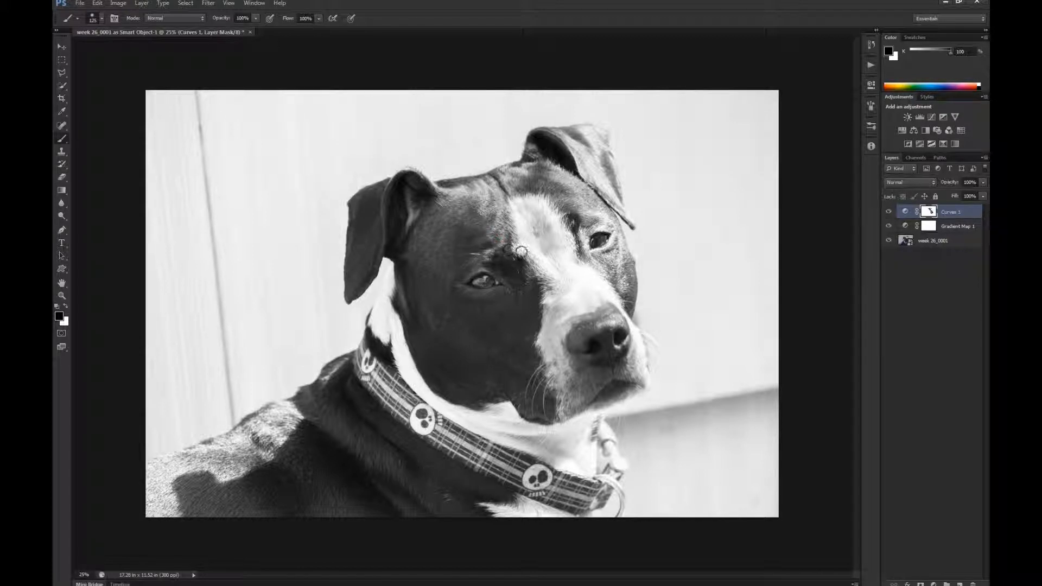
- Touch up the Curves mask with white at the dog's brow, then black over the forehead, crown and ear bases
key("z")
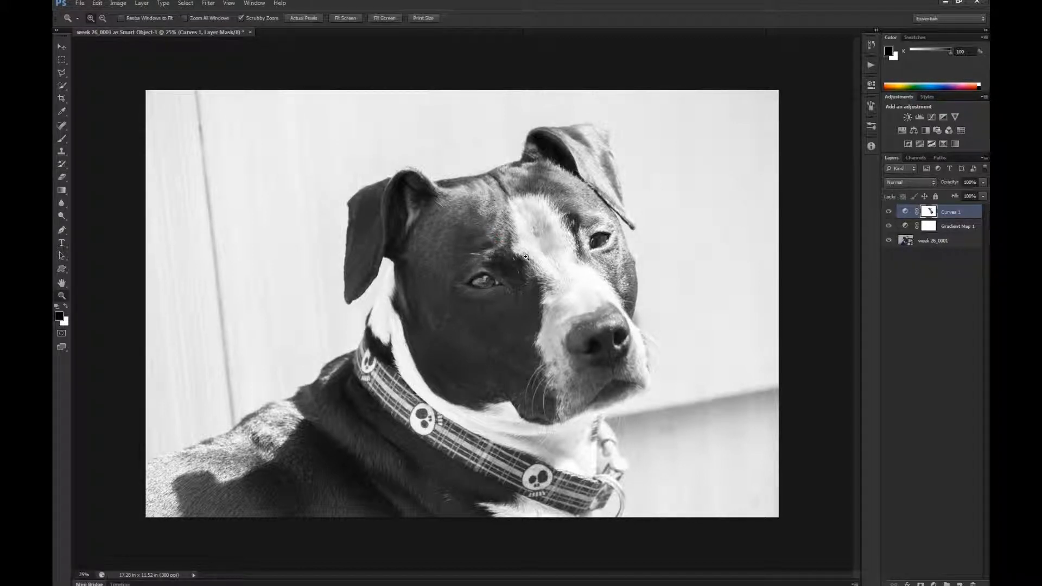
key("b")
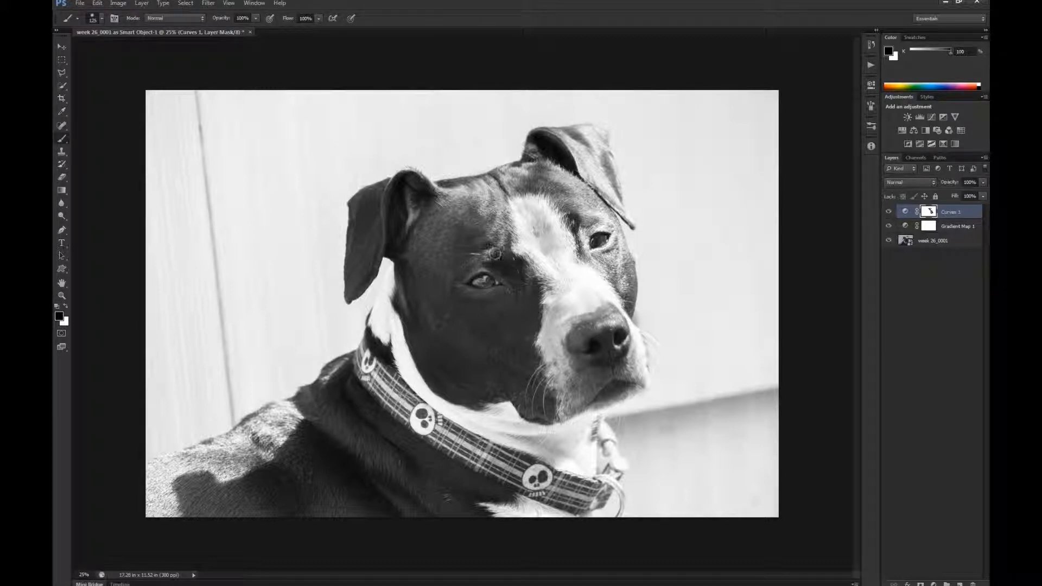
key("x")
mouse_move(478, 258)
left_mouse_down()
mouse_move(500, 247)
mouse_move(514, 260)
left_mouse_up()
key("x")
mouse_move(546, 219)
left_mouse_down()
mouse_move(584, 207)
mouse_move(600, 221)
left_mouse_up()
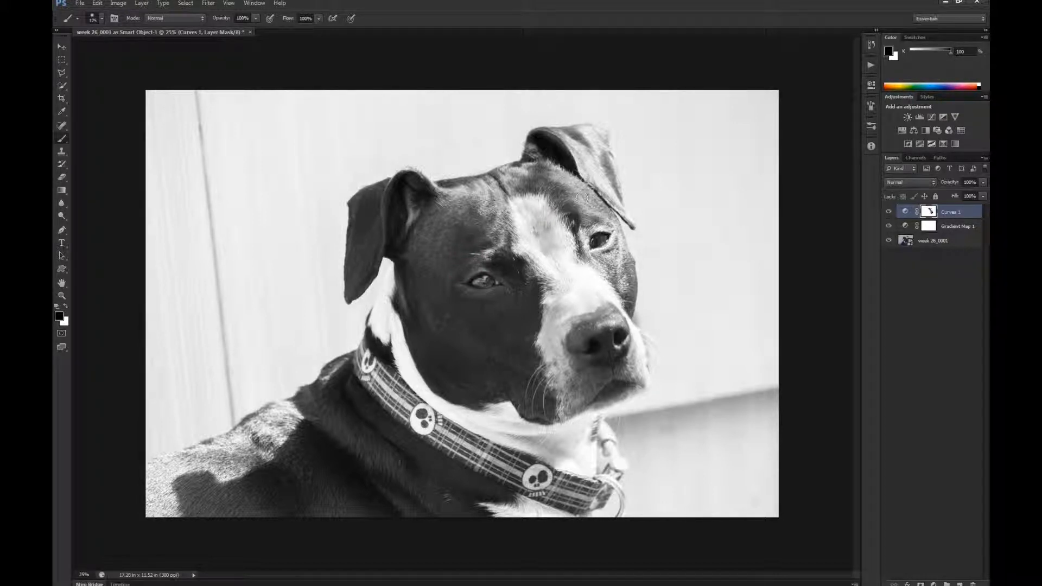
left_click_drag(574, 171, 510, 166)
left_click_drag(426, 198, 450, 196)
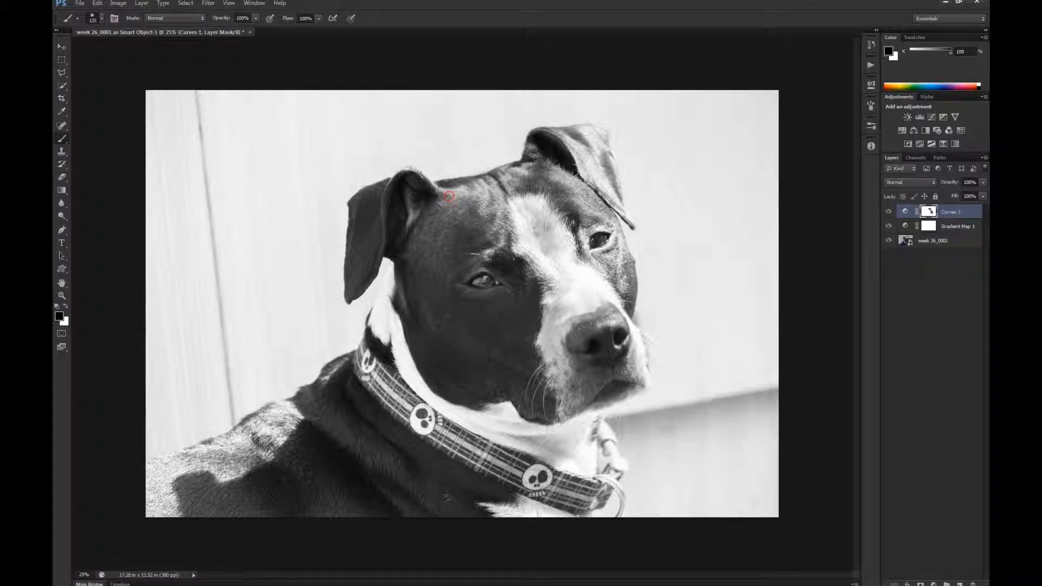
mouse_move(580, 171)
left_mouse_down()
mouse_move(586, 151)
mouse_move(614, 205)
mouse_move(598, 143)
mouse_move(553, 140)
mouse_move(595, 142)
mouse_move(649, 165)
mouse_move(630, 190)
left_mouse_up()
- Paint black on the Curves mask over the dog's raised ear and the dark fur across the top of its head
key("z")
key("b")
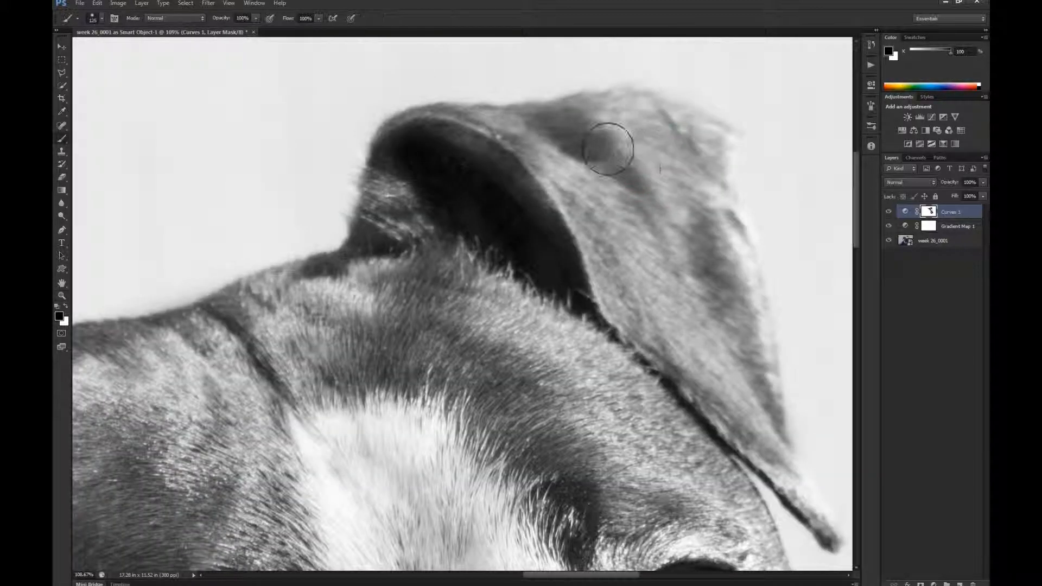
mouse_move(608, 148)
left_mouse_down()
mouse_move(584, 198)
mouse_move(707, 238)
mouse_move(729, 274)
mouse_move(782, 442)
mouse_move(786, 497)
mouse_move(809, 526)
mouse_move(786, 477)
mouse_move(704, 389)
mouse_move(722, 388)
mouse_move(710, 359)
left_mouse_up()
mouse_move(699, 175)
left_mouse_down()
mouse_move(670, 131)
mouse_move(615, 116)
mouse_move(422, 146)
mouse_move(400, 137)
mouse_move(395, 199)
left_mouse_up()
left_click_drag(515, 353, 557, 233)
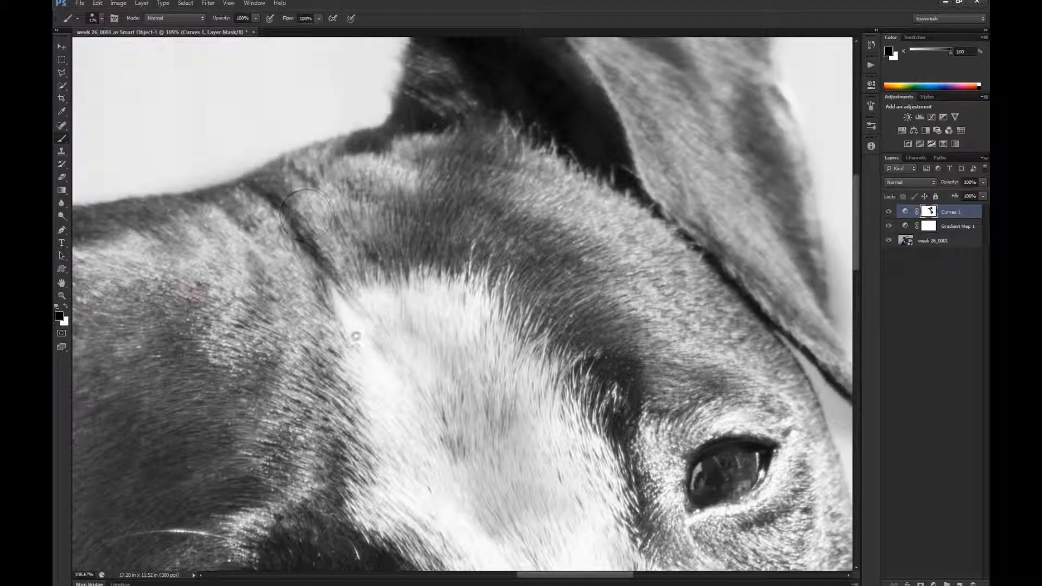
mouse_move(305, 320)
left_mouse_down()
mouse_move(479, 216)
mouse_move(528, 276)
left_mouse_up()
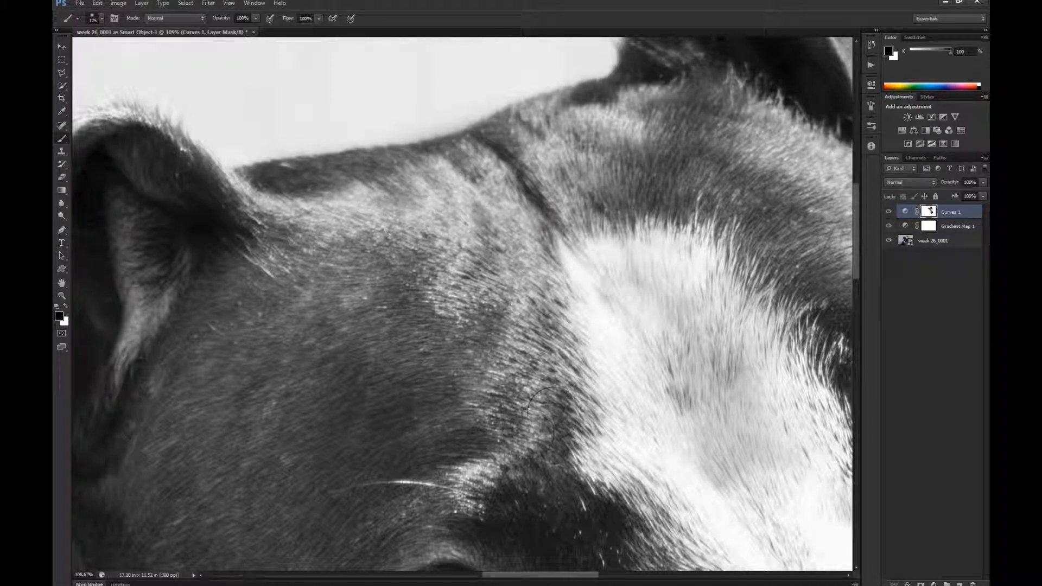
mouse_move(296, 314)
left_mouse_down()
mouse_move(659, 401)
mouse_move(655, 391)
left_mouse_up()
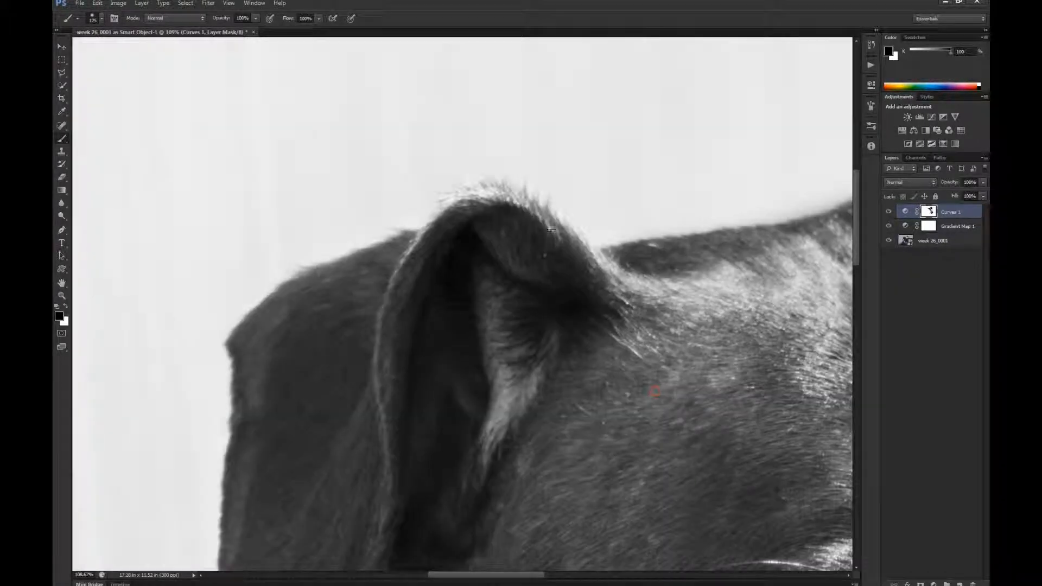
- Shrink the brush to 20 and mask the rim and edges of the dog's hanging ear with black
left_click_drag(551, 230, 566, 238)
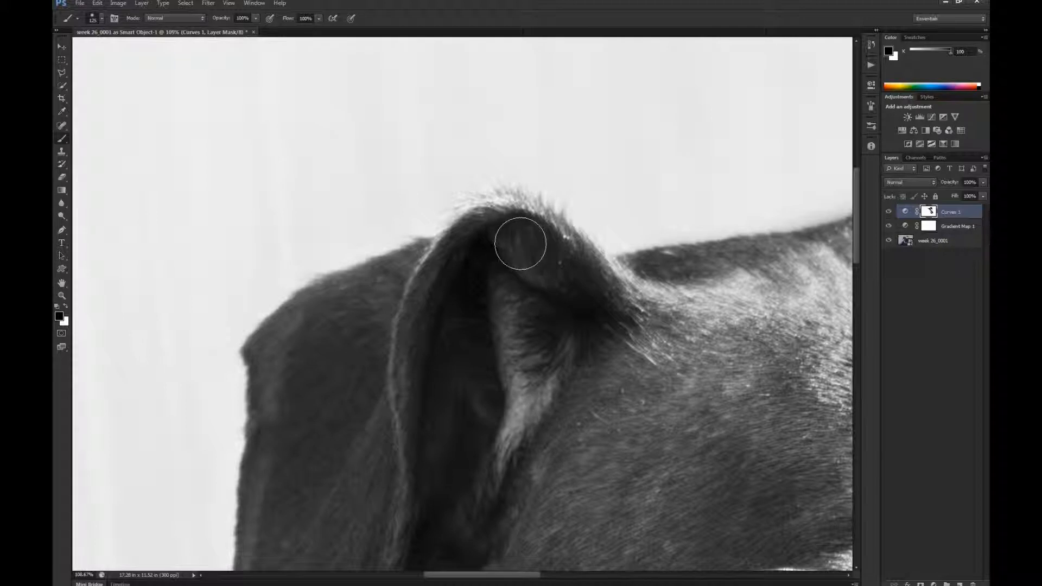
key("bracketleft")
key("bracketleft")
key("bracketleft")
key("bracketleft")
key("bracketleft")
key("bracketleft")
key("bracketleft")
mouse_move(515, 207)
left_mouse_down()
mouse_move(470, 211)
mouse_move(511, 207)
mouse_move(459, 232)
mouse_move(507, 206)
mouse_move(555, 226)
mouse_move(499, 206)
mouse_move(529, 209)
mouse_move(515, 201)
mouse_move(485, 204)
mouse_move(433, 263)
left_mouse_up()
left_click_drag(421, 442, 550, 161)
left_click_drag(549, 298, 533, 168)
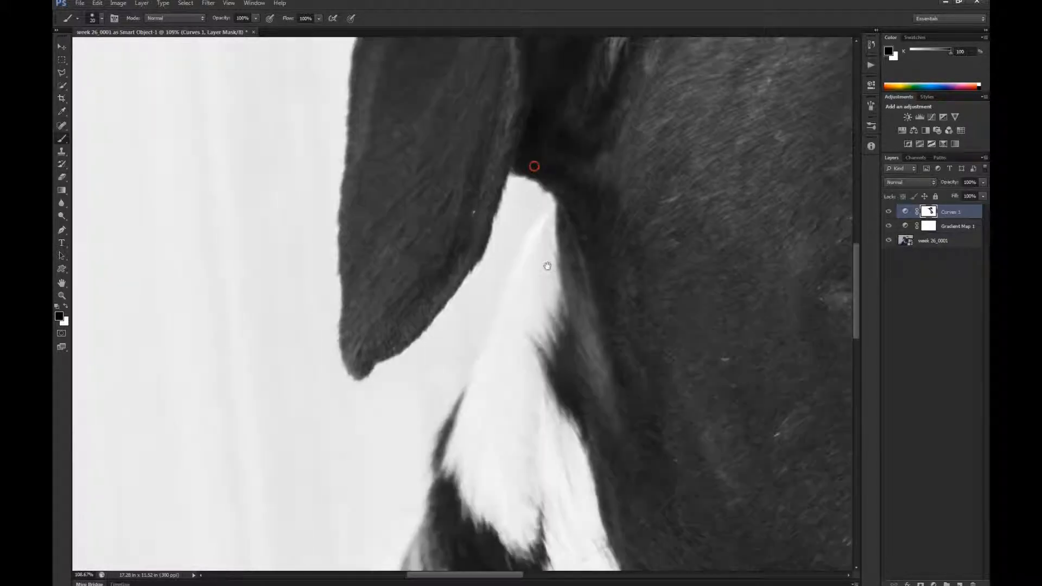
left_click_drag(529, 226, 507, 116)
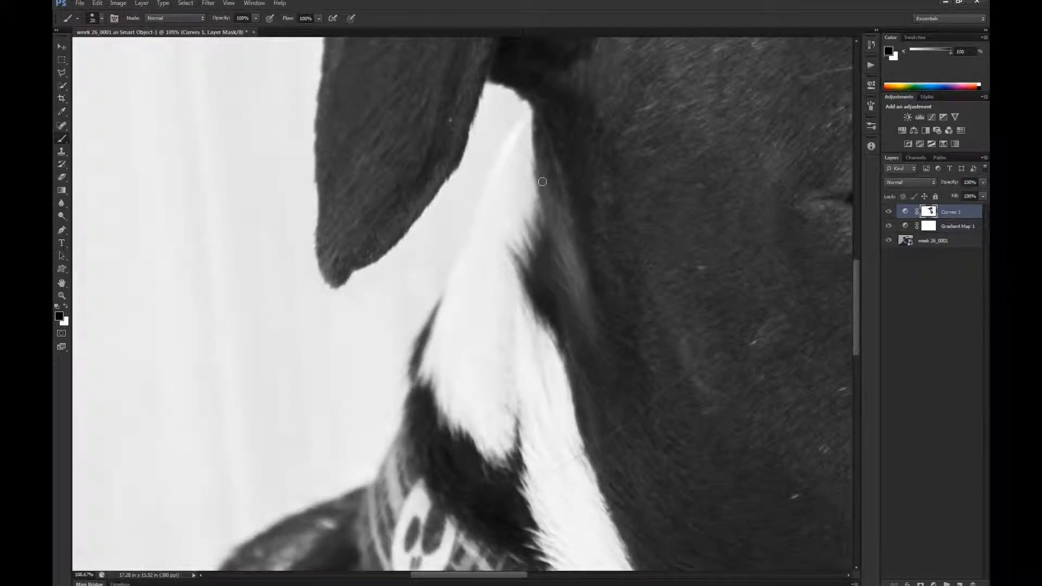
- Enlarge the brush and mask out the brightening on the white neck fur just below the hanging ear
key("bracketright")
key("bracketright")
key("bracketright")
key("bracketright")
key("bracketright")
key("bracketright")
mouse_move(536, 149)
left_mouse_down()
mouse_move(539, 138)
mouse_move(504, 188)
left_mouse_up()
left_click_drag(523, 131, 475, 252)
mouse_move(479, 260)
left_mouse_down()
mouse_move(442, 376)
mouse_move(471, 352)
mouse_move(455, 418)
mouse_move(487, 451)
mouse_move(520, 392)
mouse_move(508, 420)
mouse_move(519, 297)
mouse_move(537, 275)
mouse_move(483, 305)
mouse_move(522, 197)
mouse_move(522, 129)
mouse_move(542, 137)
mouse_move(526, 122)
left_mouse_up()
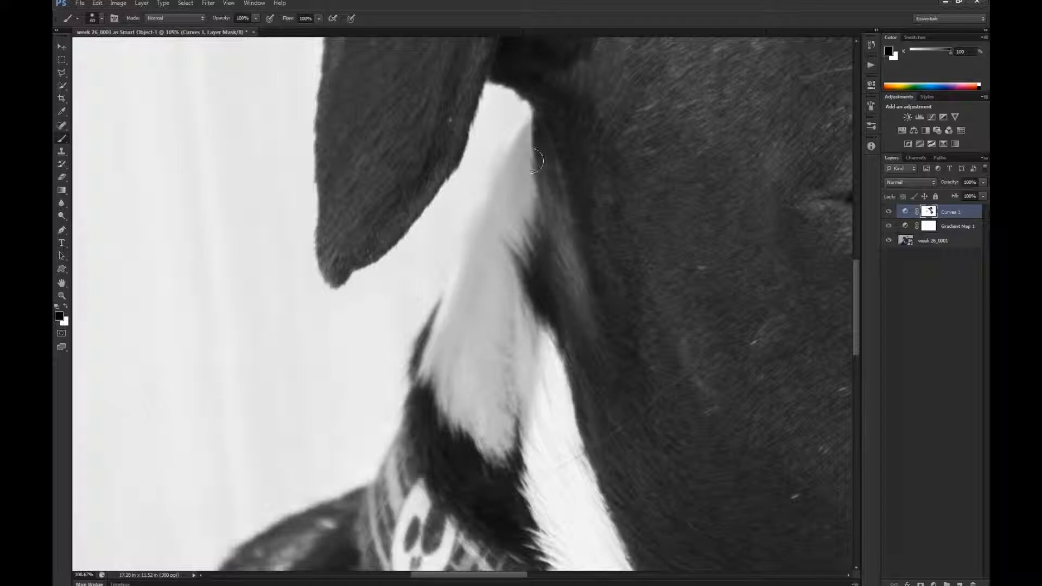
left_click_drag(457, 365, 456, 335)
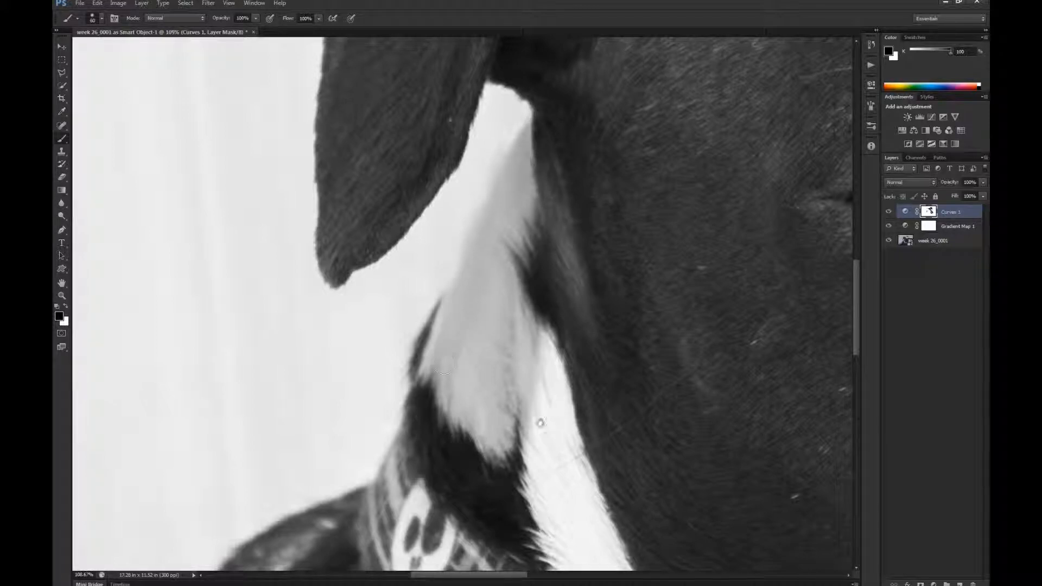
- Paint black on the Curves mask along the white fur strip between the dog's jaw and the plaid collar
scroll(491, 302, "down", 5)
scroll(491, 302, "right", 2)
mouse_move(487, 236)
left_mouse_down()
mouse_move(550, 419)
mouse_move(495, 252)
mouse_move(503, 369)
mouse_move(486, 349)
mouse_move(475, 261)
mouse_move(563, 516)
left_mouse_up()
key("z")
mouse_move(746, 284)
left_mouse_down()
mouse_move(788, 249)
mouse_move(678, 301)
mouse_move(719, 283)
mouse_move(538, 221)
left_mouse_up()
key("b")
mouse_move(531, 305)
left_mouse_down()
mouse_move(499, 267)
mouse_move(480, 217)
mouse_move(491, 267)
mouse_move(479, 260)
mouse_move(508, 291)
mouse_move(628, 372)
mouse_move(707, 366)
mouse_move(673, 355)
mouse_move(665, 323)
mouse_move(640, 313)
mouse_move(624, 333)
mouse_move(583, 326)
mouse_move(642, 356)
mouse_move(735, 360)
mouse_move(698, 369)
left_mouse_up()
mouse_move(759, 351)
left_mouse_down()
mouse_move(725, 337)
mouse_move(606, 357)
mouse_move(649, 379)
mouse_move(634, 365)
mouse_move(631, 332)
mouse_move(635, 369)
mouse_move(636, 351)
mouse_move(620, 374)
mouse_move(633, 373)
mouse_move(569, 337)
mouse_move(359, 263)
mouse_move(505, 283)
mouse_move(496, 299)
mouse_move(432, 307)
mouse_move(338, 200)
mouse_move(344, 227)
mouse_move(335, 183)
left_mouse_up()
- Enlarge the brush to 200 and mask the white throat fur beneath the dog's chin
key("bracketright")
key("bracketright")
key("bracketright")
key("bracketright")
key("bracketright")
key("bracketright")
key("bracketright")
key("bracketright")
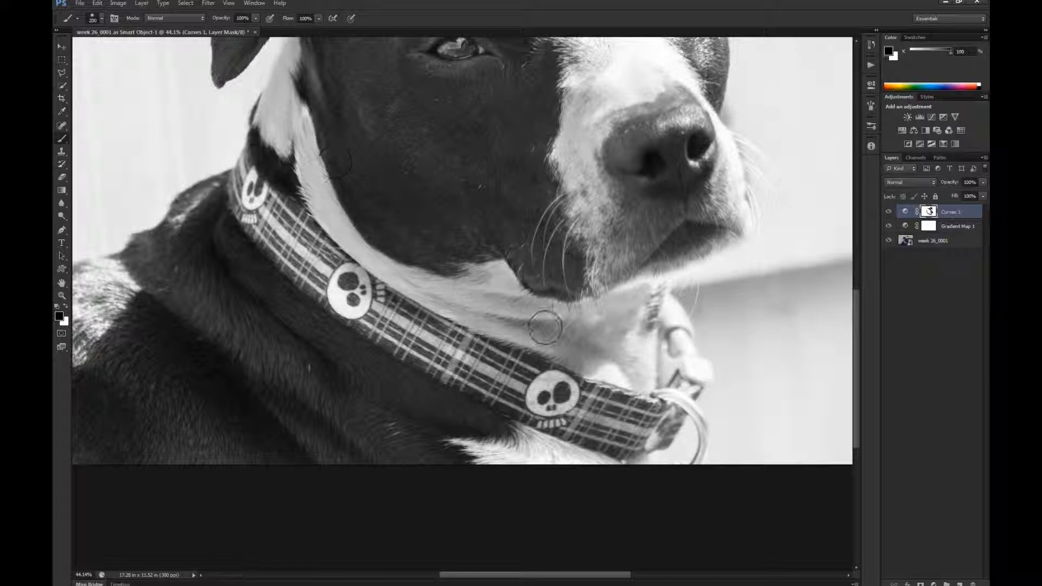
mouse_move(596, 318)
left_mouse_down()
mouse_move(662, 263)
mouse_move(633, 381)
mouse_move(540, 336)
mouse_move(537, 309)
mouse_move(554, 268)
mouse_move(551, 331)
mouse_move(493, 321)
mouse_move(640, 382)
mouse_move(641, 321)
mouse_move(657, 330)
mouse_move(666, 312)
mouse_move(673, 364)
left_mouse_up()
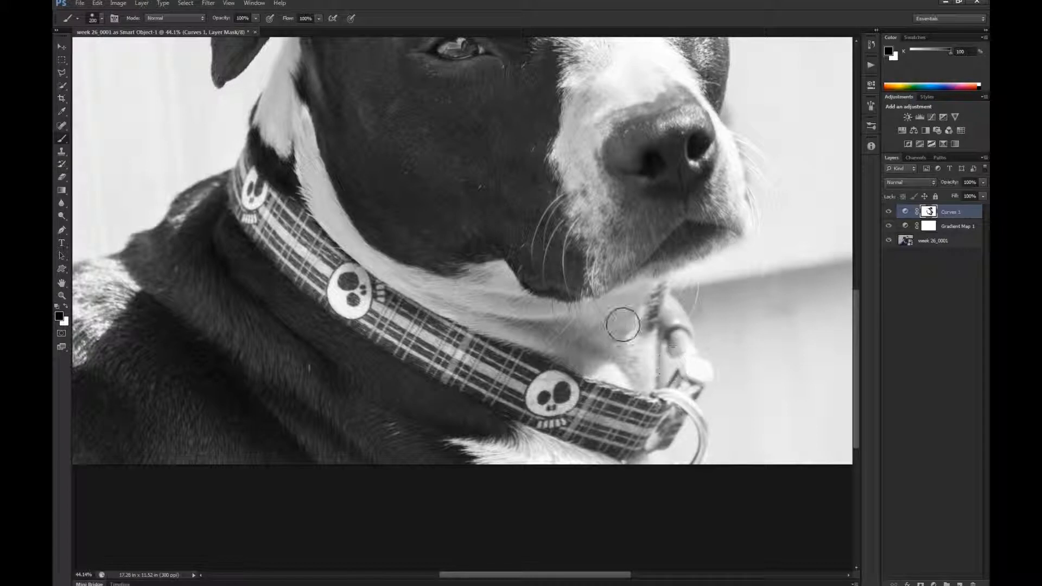
- Reduce the brush and mask the collar's buckle hardware and metal ring beside the throat with black
key("bracketleft")
key("bracketleft")
key("bracketleft")
key("bracketleft")
key("bracketleft")
key("bracketleft")
key("bracketleft")
key("bracketleft")
mouse_move(674, 319)
left_mouse_down()
mouse_move(710, 375)
mouse_move(672, 371)
mouse_move(659, 386)
mouse_move(666, 345)
mouse_move(661, 354)
mouse_move(691, 357)
mouse_move(666, 301)
mouse_move(686, 335)
left_mouse_up()
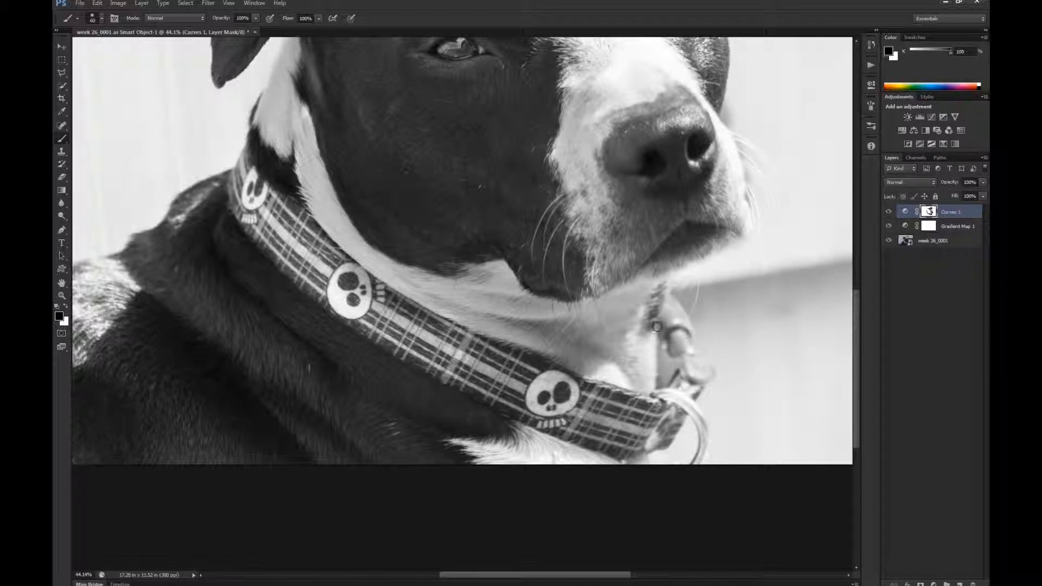
mouse_move(568, 335)
left_mouse_down()
mouse_move(524, 183)
mouse_move(552, 339)
left_mouse_up()
mouse_move(673, 408)
left_mouse_down()
mouse_move(692, 425)
mouse_move(670, 396)
mouse_move(638, 400)
mouse_move(660, 396)
mouse_move(685, 411)
mouse_move(698, 450)
mouse_move(699, 439)
mouse_move(691, 457)
mouse_move(695, 425)
mouse_move(668, 444)
left_mouse_up()
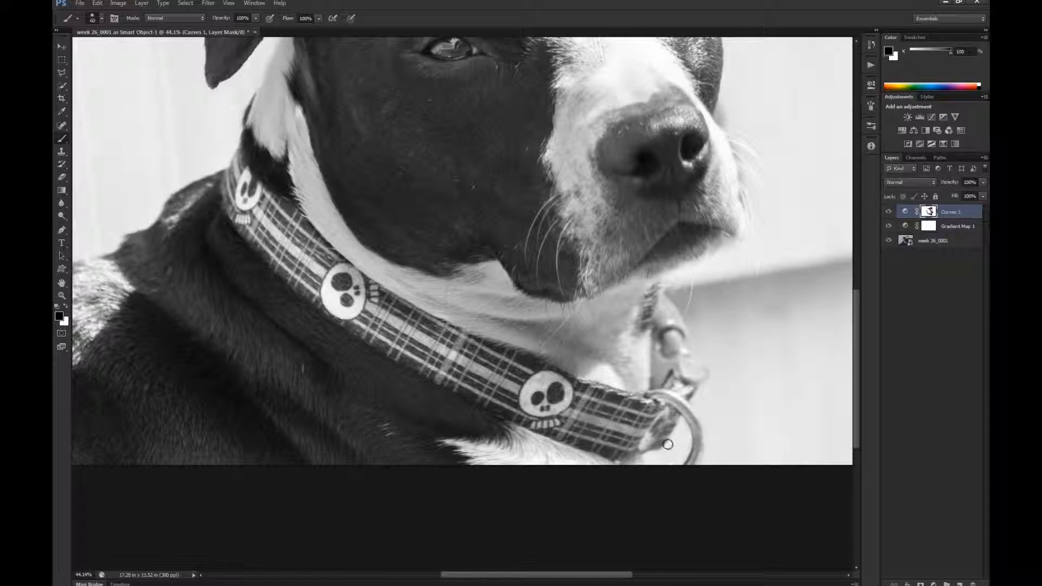
- Refine the black mask around the base of the raised ear, the far cheek and the forehead blaze
left_click_drag(517, 241, 535, 584)
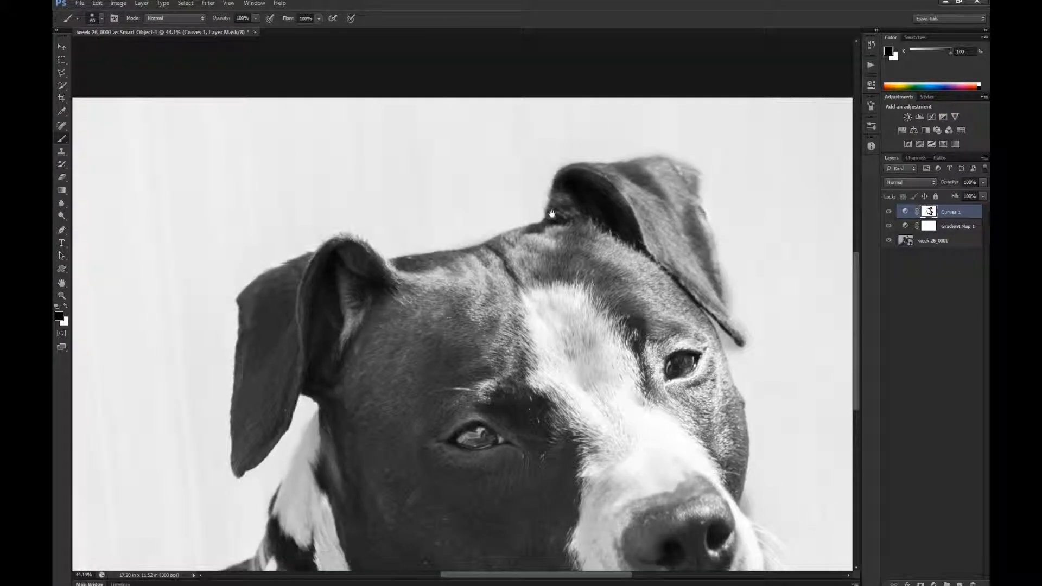
left_click_drag(555, 216, 513, 185)
mouse_move(608, 313)
left_mouse_down()
mouse_move(644, 304)
mouse_move(613, 320)
mouse_move(609, 348)
mouse_move(636, 375)
mouse_move(670, 374)
mouse_move(679, 418)
mouse_move(680, 353)
mouse_move(665, 325)
mouse_move(646, 351)
mouse_move(667, 304)
mouse_move(607, 307)
left_mouse_up()
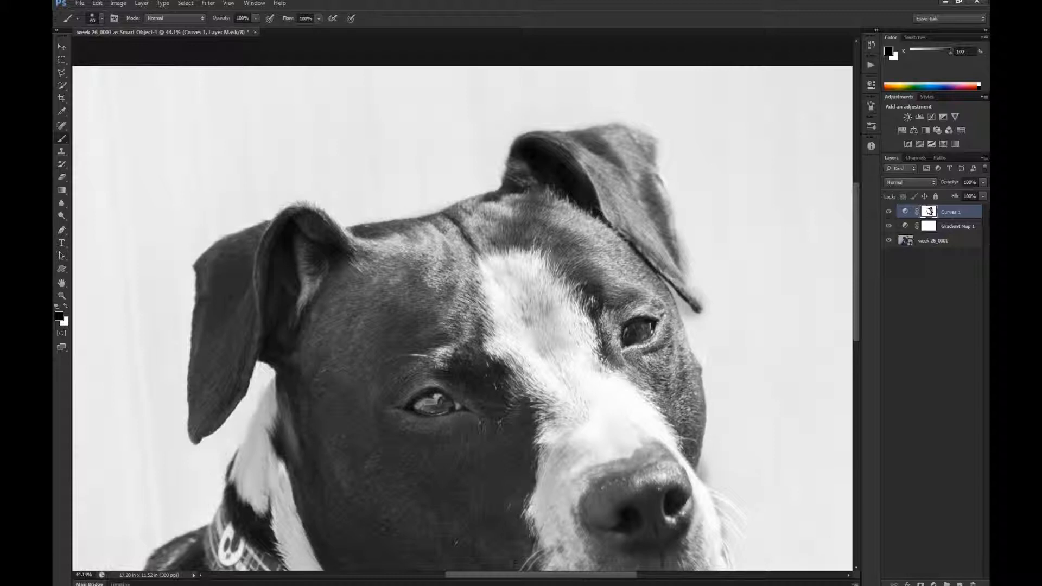
mouse_move(681, 332)
left_mouse_down()
mouse_move(698, 422)
mouse_move(688, 402)
mouse_move(667, 405)
mouse_move(630, 383)
mouse_move(659, 406)
left_mouse_up()
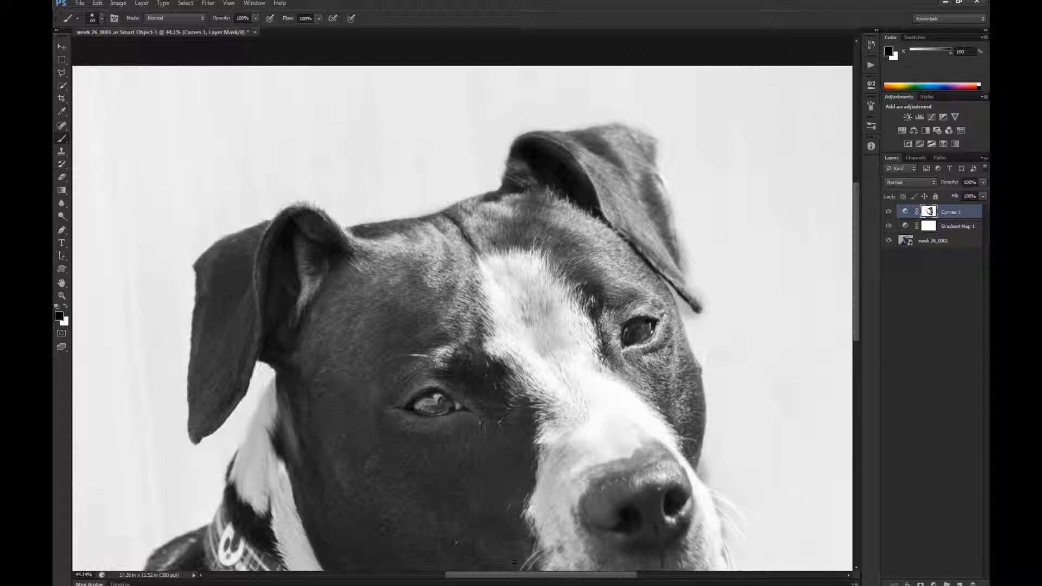
mouse_move(609, 377)
left_mouse_down()
mouse_move(597, 339)
mouse_move(567, 304)
mouse_move(561, 339)
left_mouse_up()
- Set the brush size to 175 and mask the dog's blaze, muzzle and nose area with black
key("bracketright")
key("bracketright")
key("bracketright")
key("bracketright")
key("bracketright")
key("bracketright")
key("bracketright")
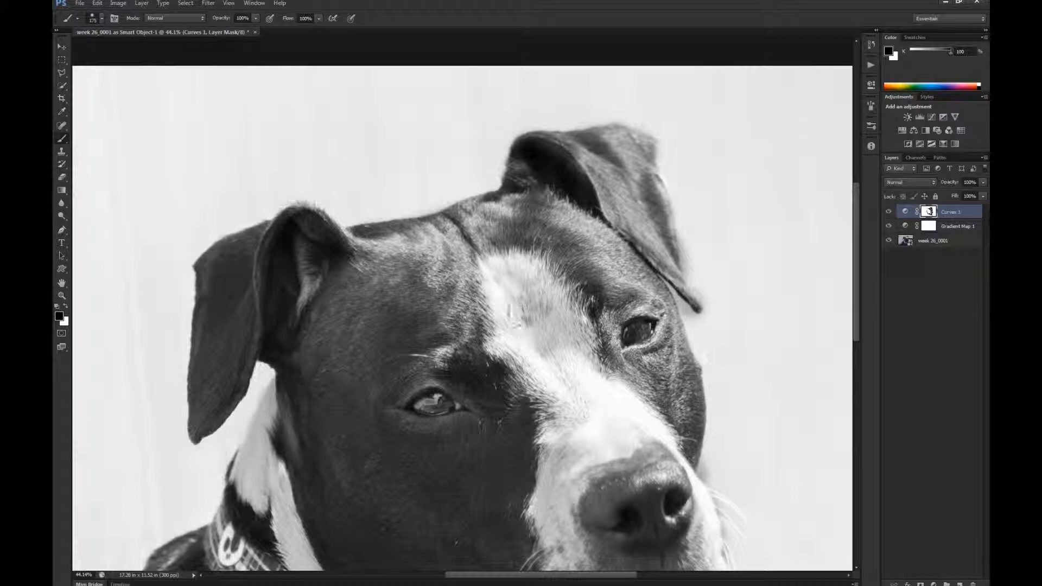
left_click_drag(595, 426, 577, 454)
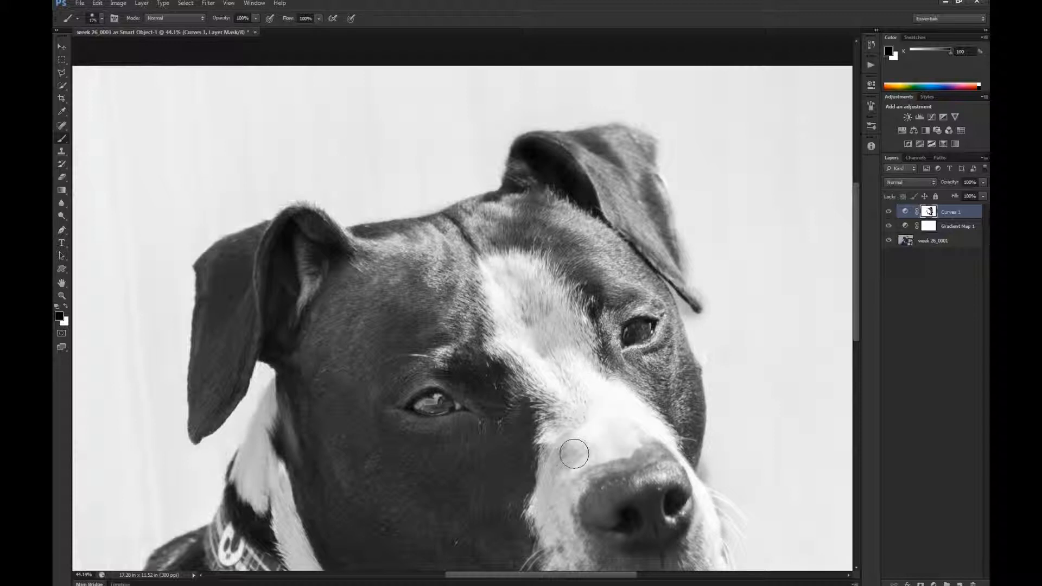
mouse_move(616, 489)
left_mouse_down()
mouse_move(657, 471)
mouse_move(599, 513)
mouse_move(614, 538)
left_mouse_up()
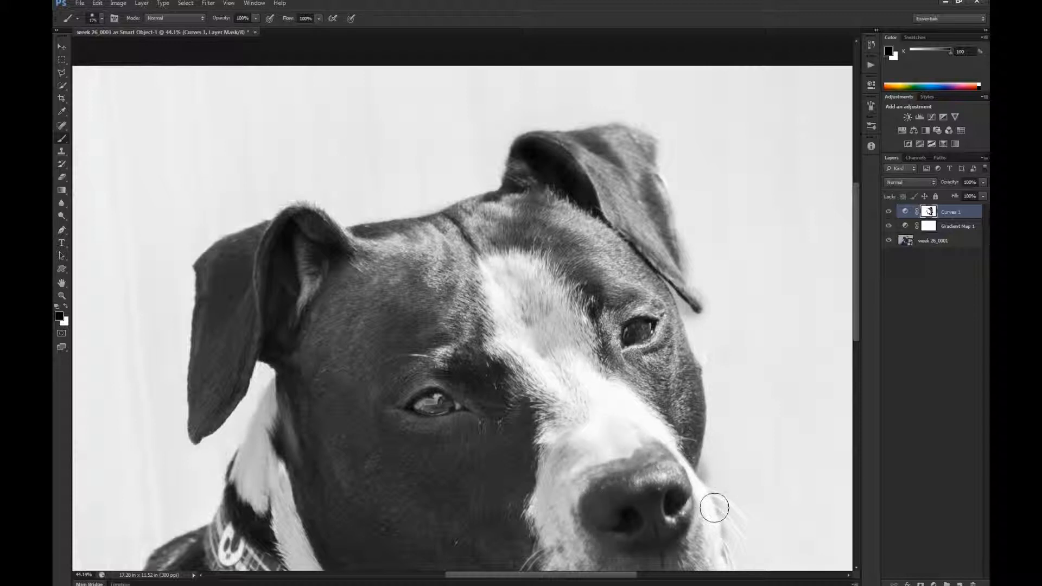
mouse_move(513, 414)
left_mouse_down()
mouse_move(616, 357)
mouse_move(615, 345)
left_mouse_up()
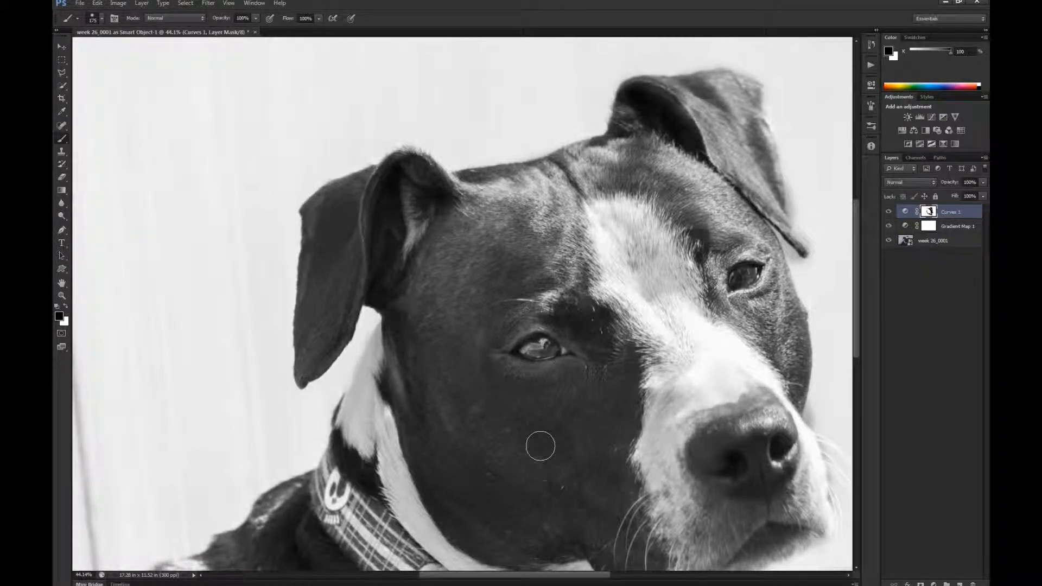
- Shrink the brush to 25 and paint black on the mask over the reflection in the eye nearer the hanging ear
key("z")
left_click_drag(496, 320, 545, 326)
left_click_drag(575, 371, 539, 318)
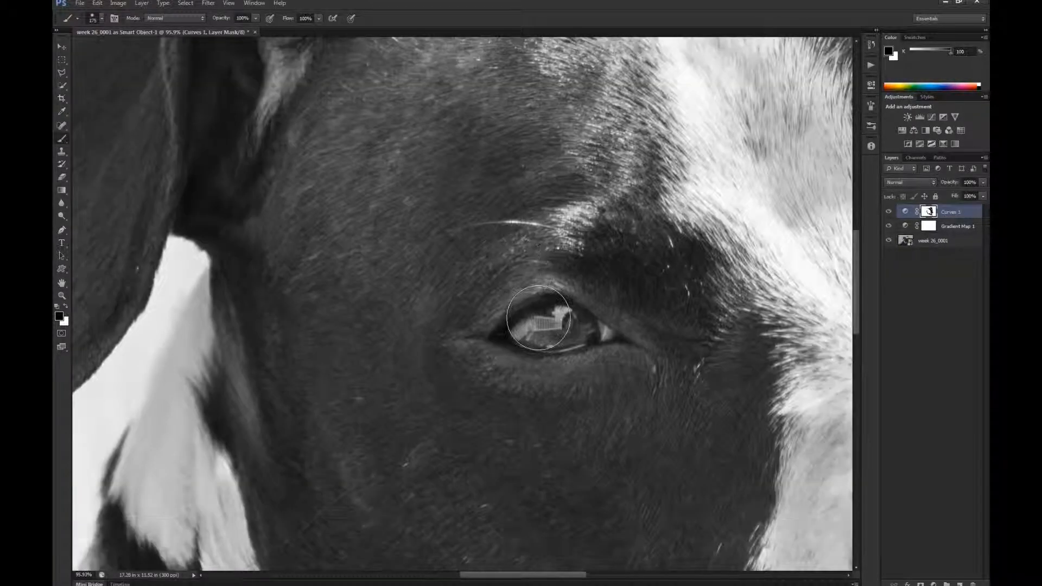
key("bracketleft")
key("bracketleft")
key("bracketleft")
key("bracketleft")
key("bracketleft")
key("bracketleft")
key("bracketleft")
key("bracketleft")
key("bracketleft")
key("bracketleft")
key("bracketleft")
key("bracketleft")
key("bracketleft")
left_click(561, 311)
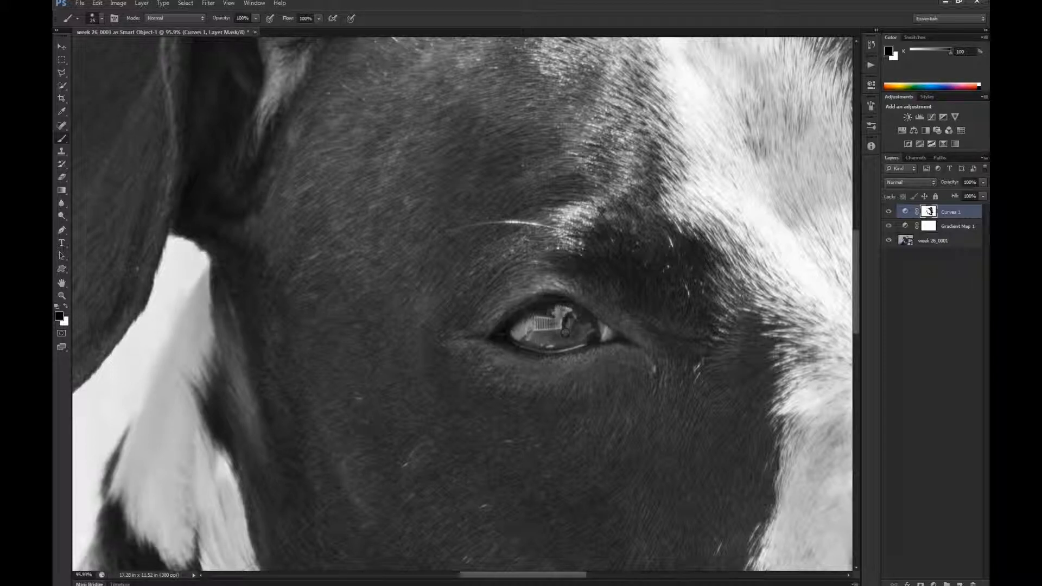
left_click_drag(565, 313, 569, 317)
- Switch to white and paint the iris back into the Curves mask to brighten the eye
key("x")
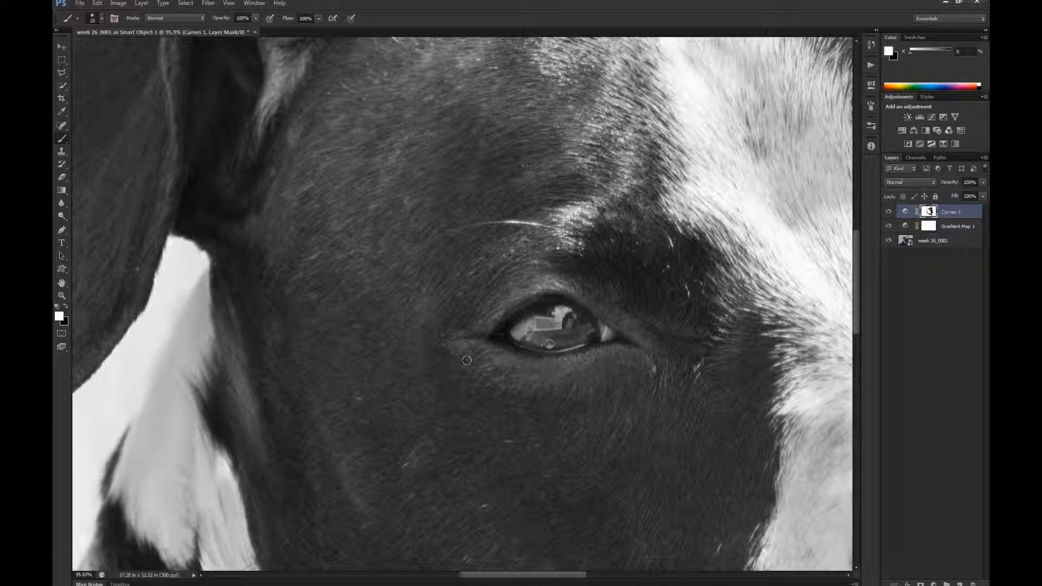
left_click_drag(536, 330, 548, 318)
key("ctrl+minus")
key("ctrl+minus")
key("ctrl+minus")
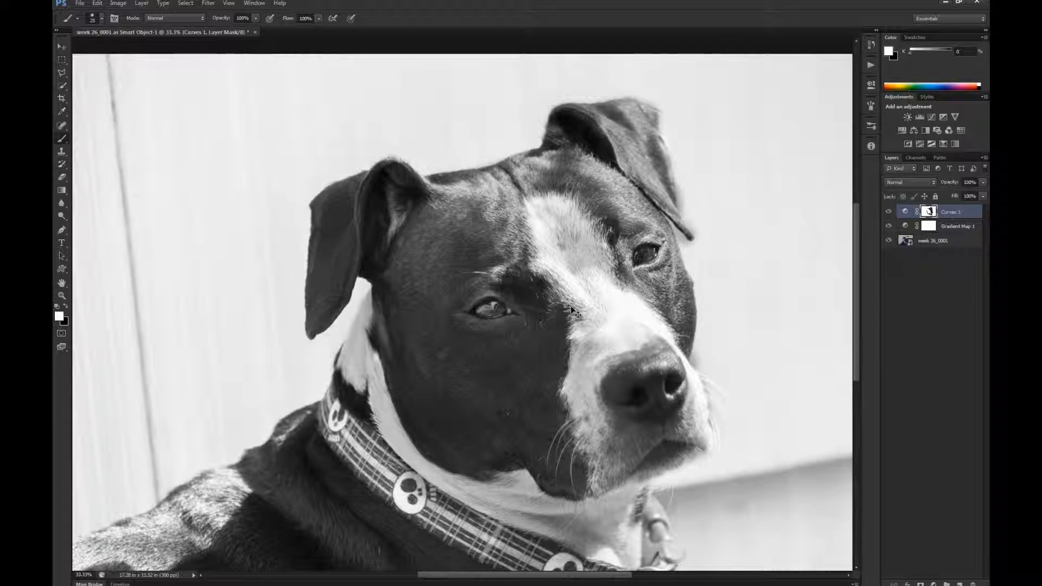
key("ctrl+minus")
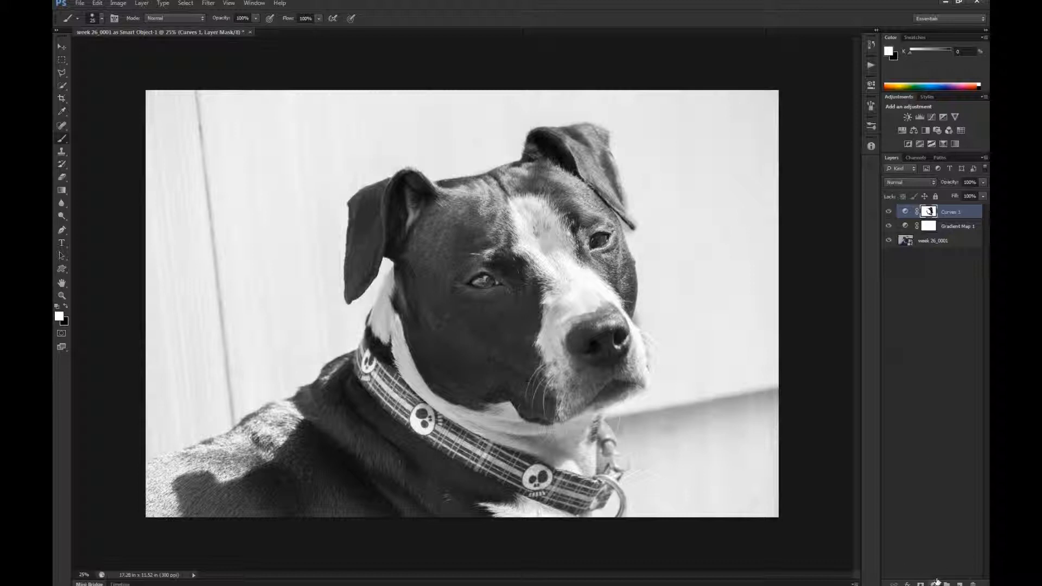
- Add a second Curves adjustment layer and strongly darken the white blaze tone on the image, lowering the curve at input 234
left_click(936, 584)
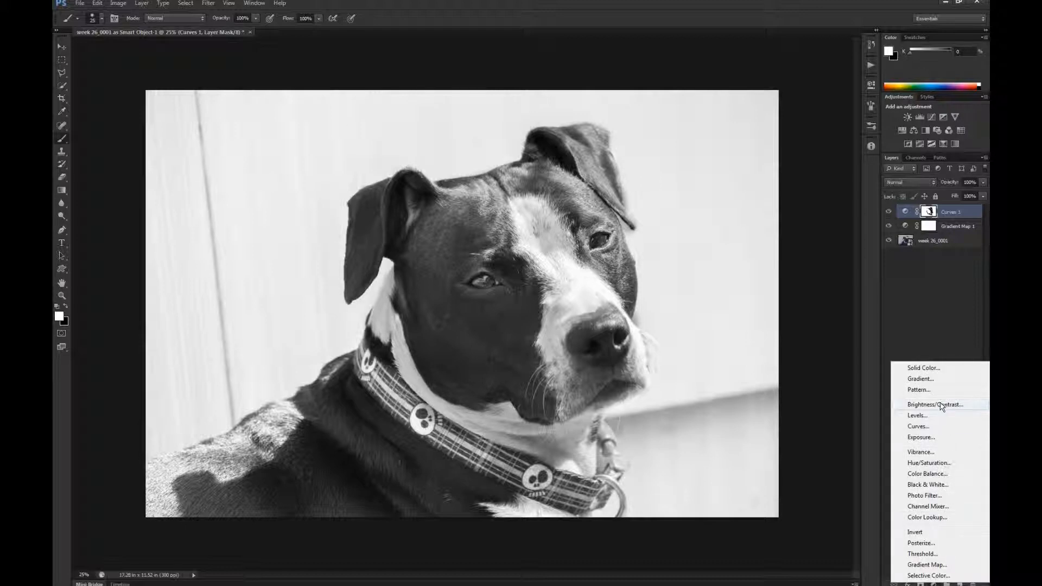
left_click(933, 427)
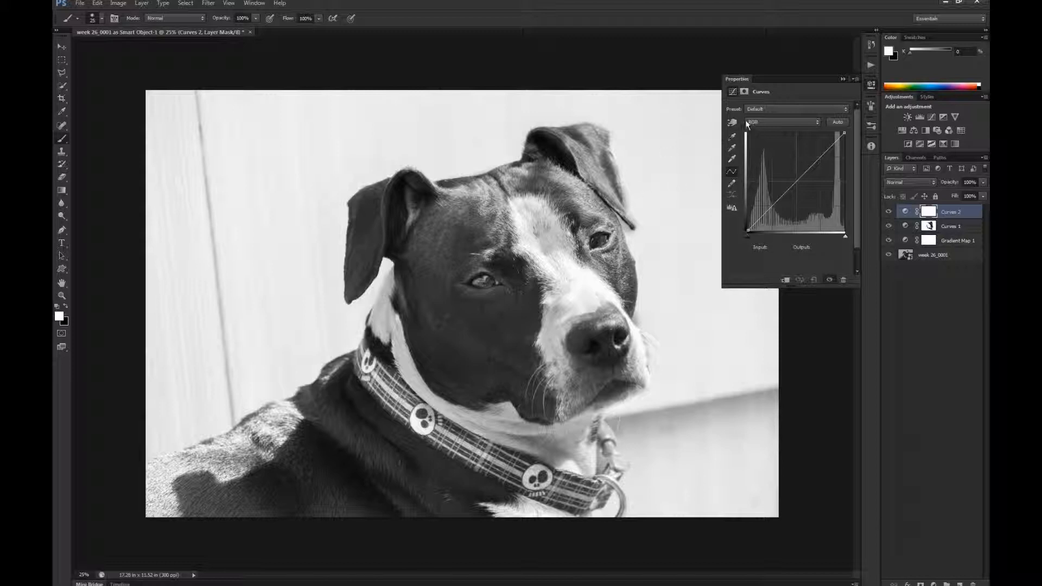
left_click(732, 123)
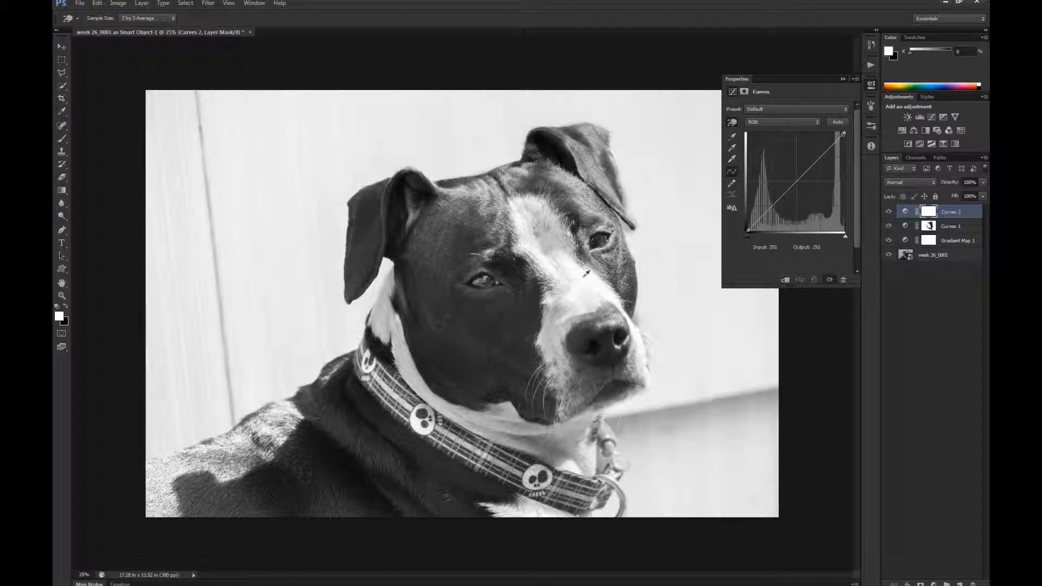
left_click_drag(587, 273, 606, 186)
left_click_drag(560, 254, 569, 282)
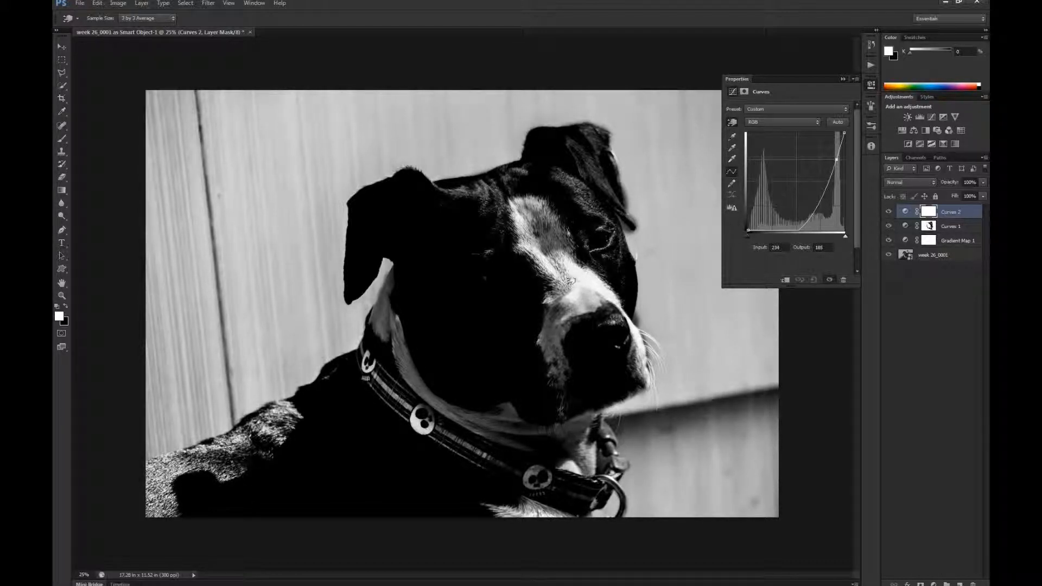
left_click_drag(569, 280, 570, 283)
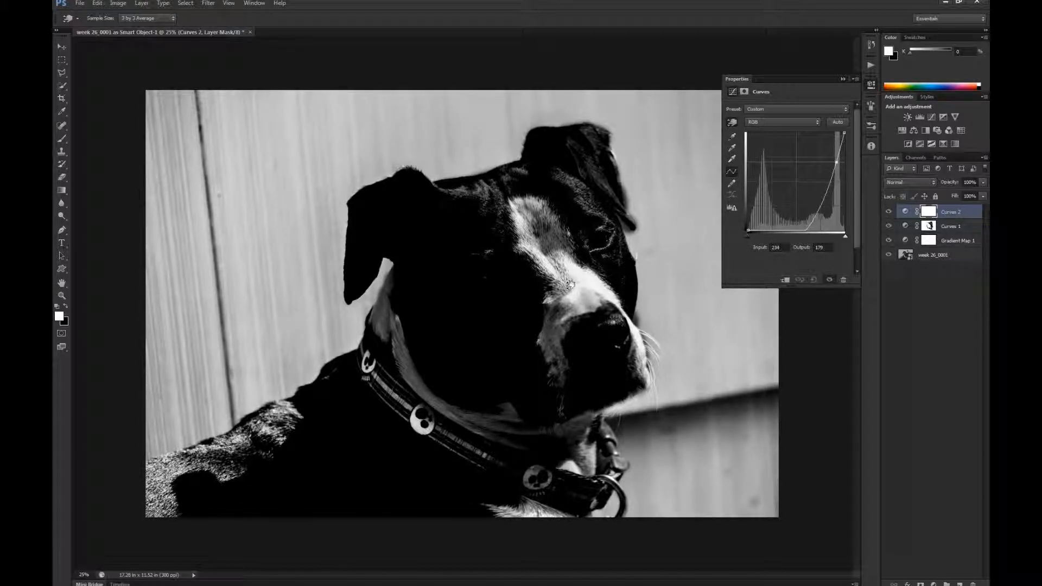
left_click_drag(570, 284, 574, 279)
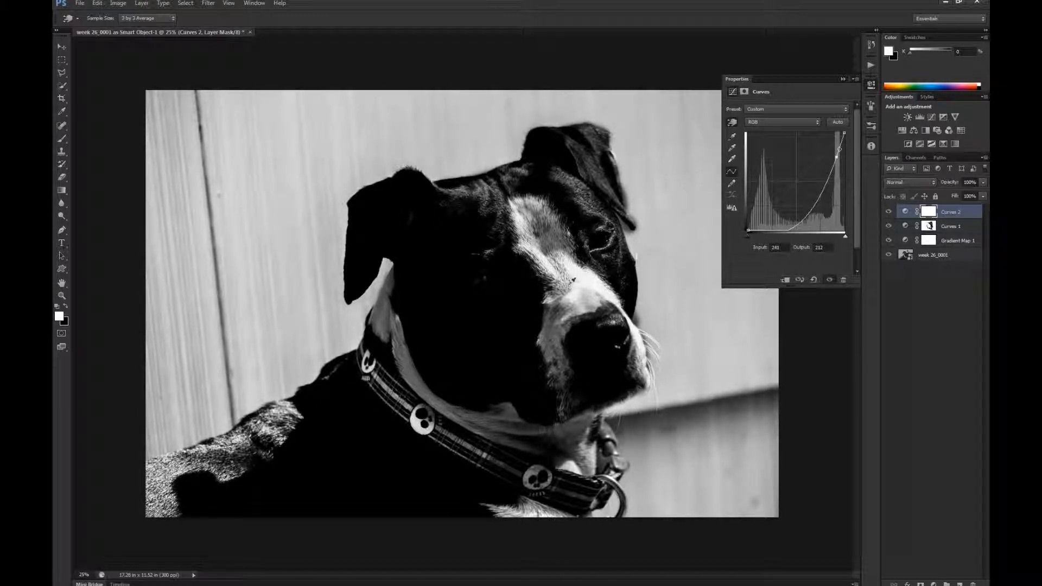
- Fine-tune the darkening point on the second Curves layer to input 236, output 187
left_click_drag(574, 280, 573, 280)
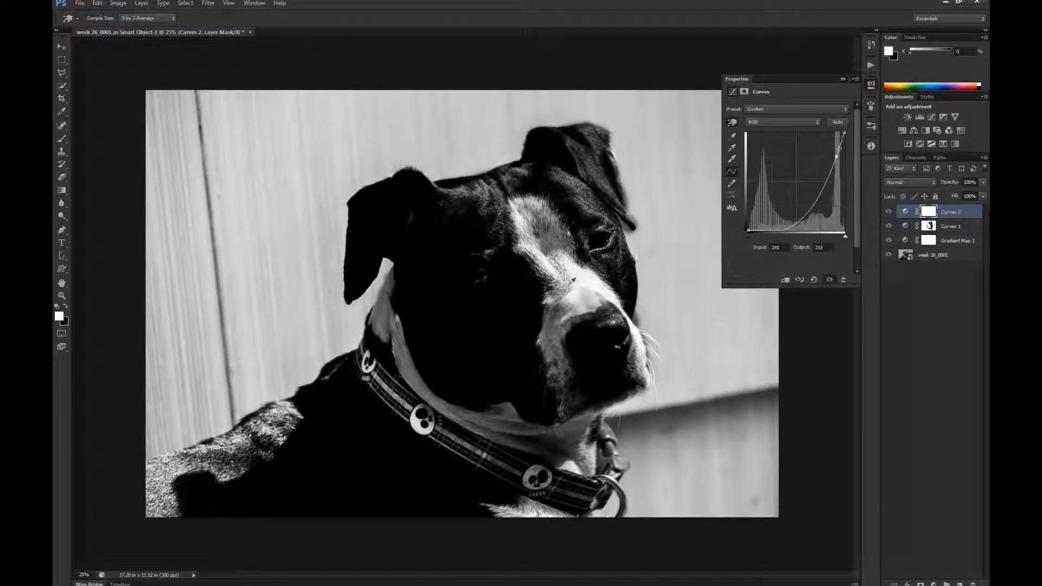
left_click_drag(574, 280, 574, 280)
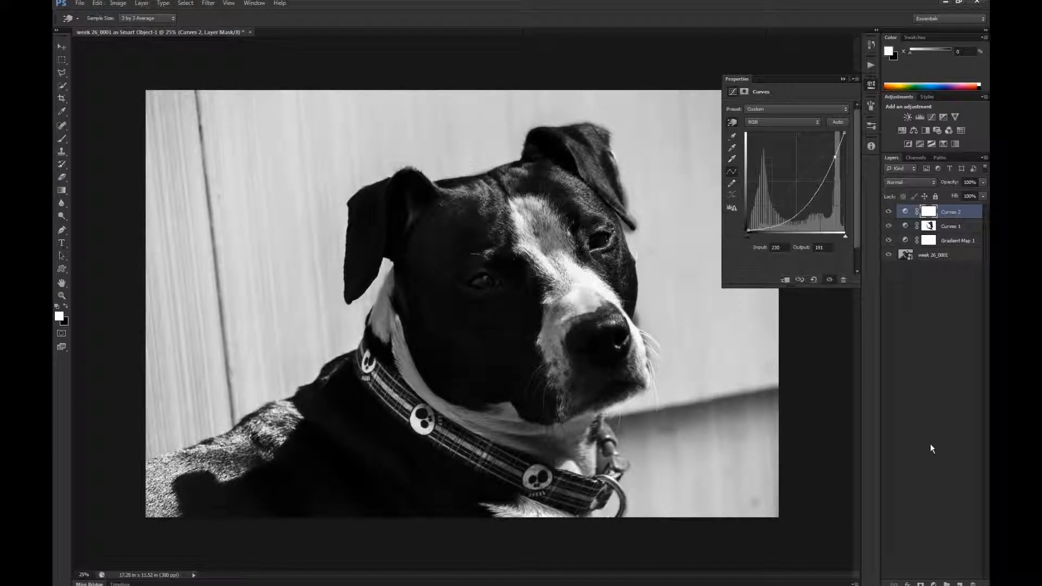
key("Down")
key("Down")
key("Down")
key("Down")
key("Down")
key("Down")
key("Down")
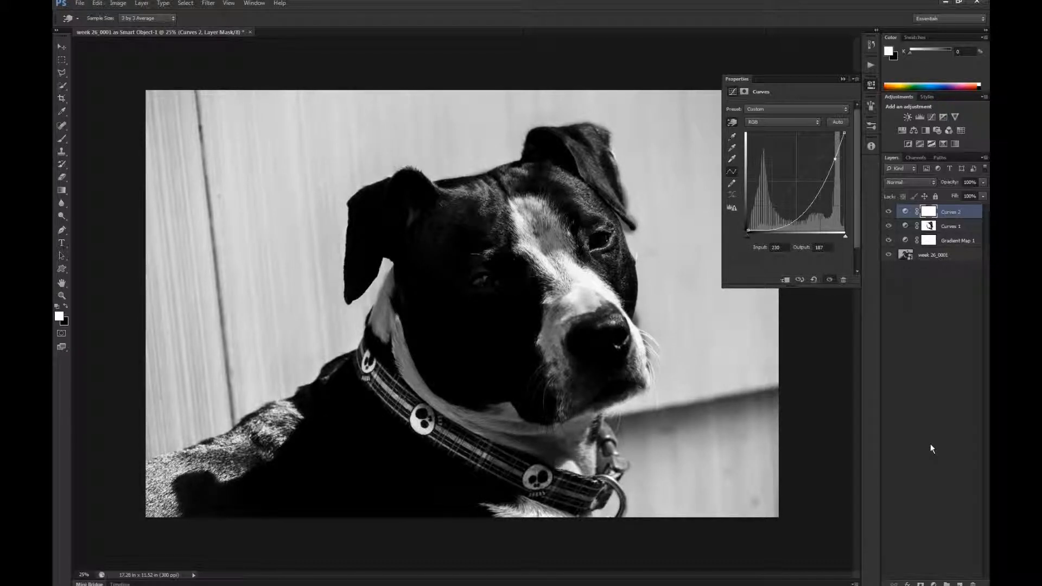
key("Left")
key("Right")
key("Right")
key("Right")
key("Right")
key("Right")
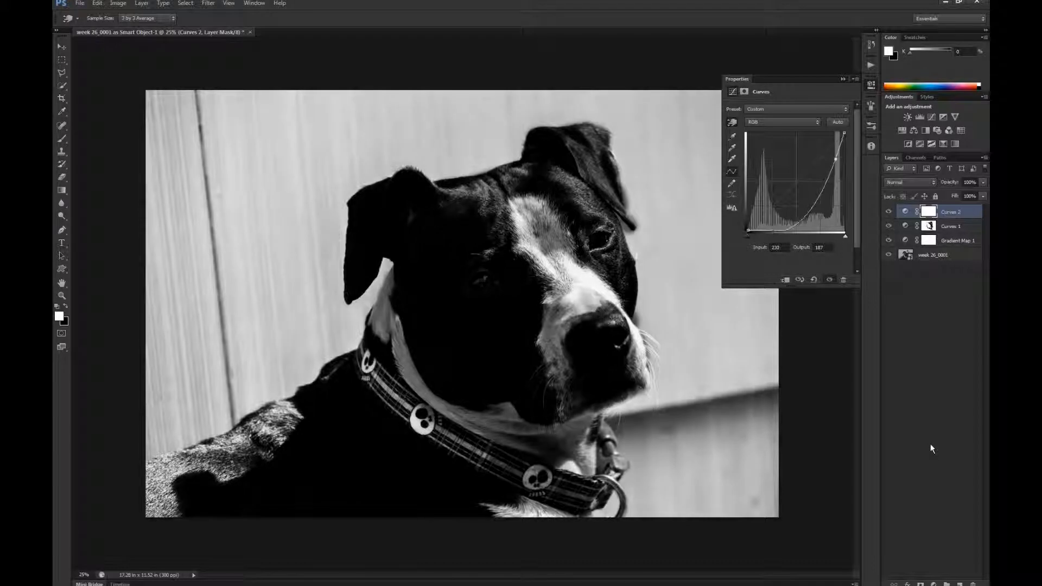
key("Right")
key("Right")
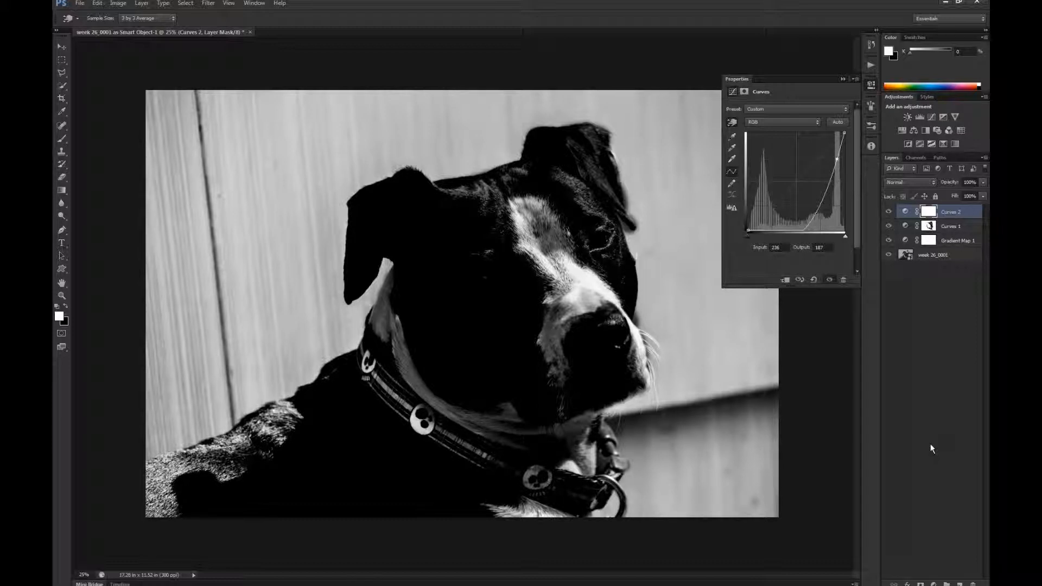
- Invert the second Curves layer's mask to black and activate the Brush tool
left_click(927, 213)
key("b")
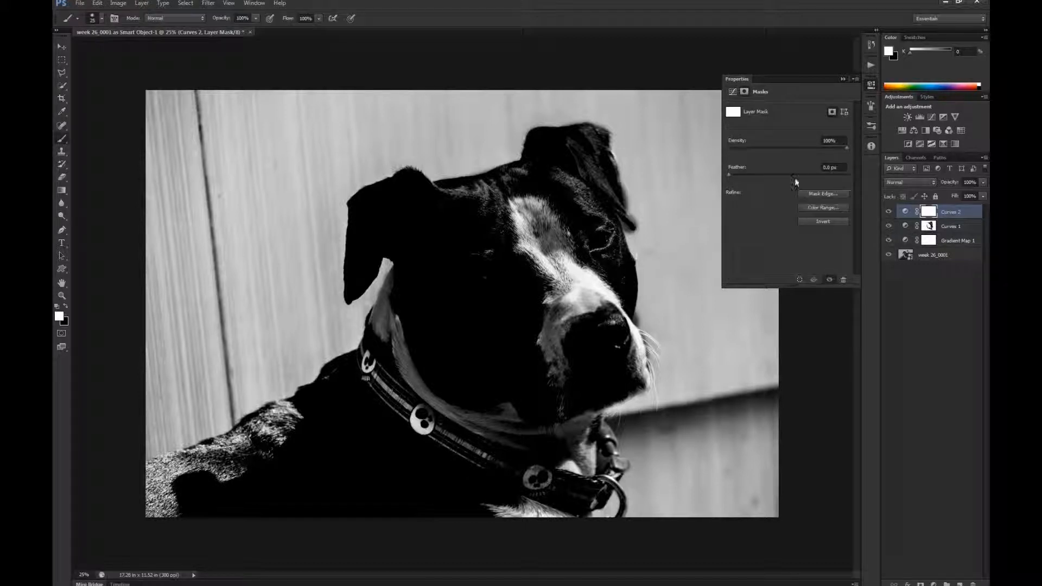
left_click(833, 221)
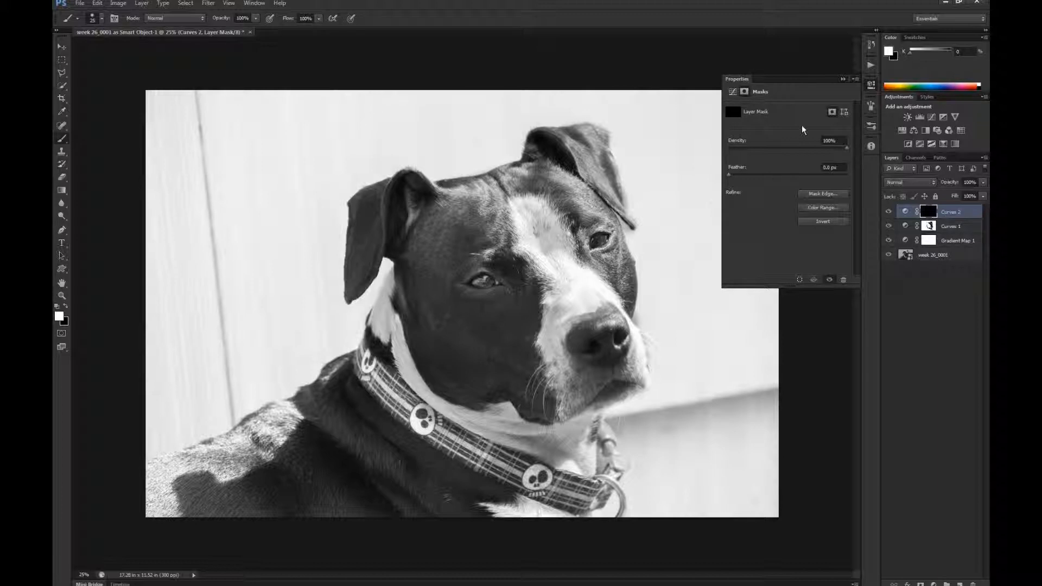
- Enable pen-pressure Shape Dynamics for the brush, enlarge it to 300 and paint white on the mask from the forehead towards the blaze
key("F5")
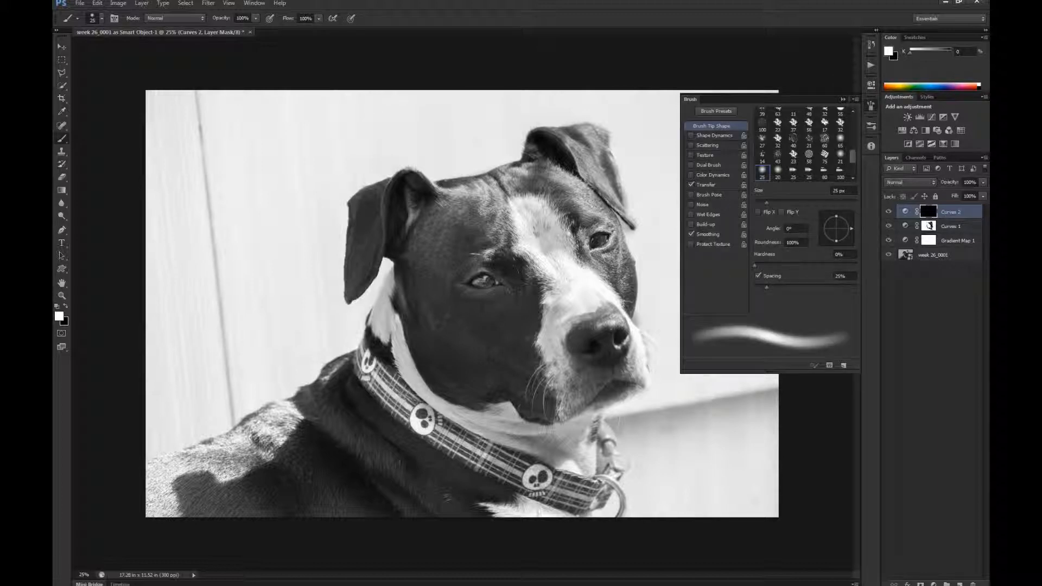
left_click(724, 137)
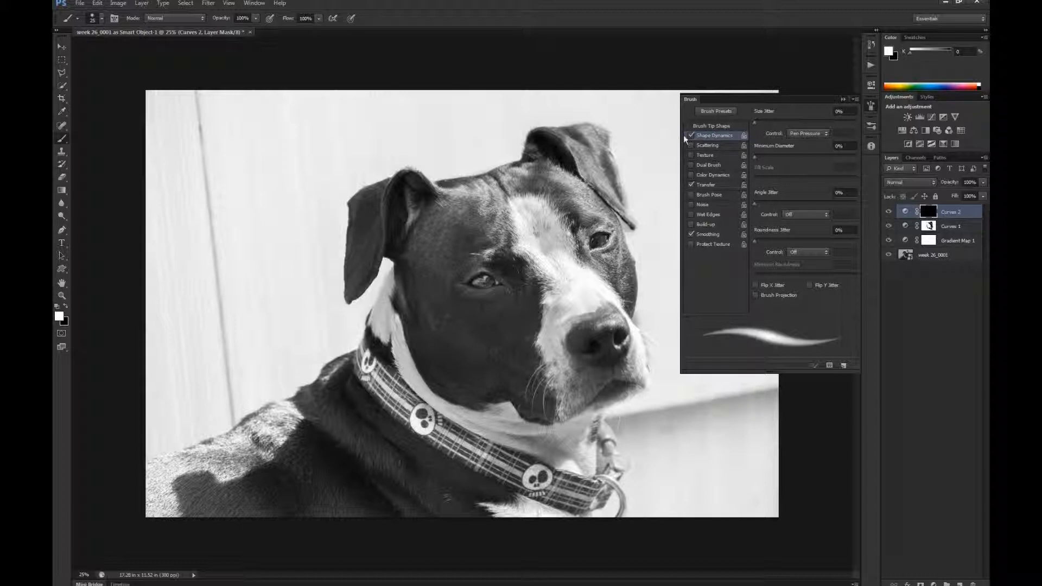
left_click(842, 100)
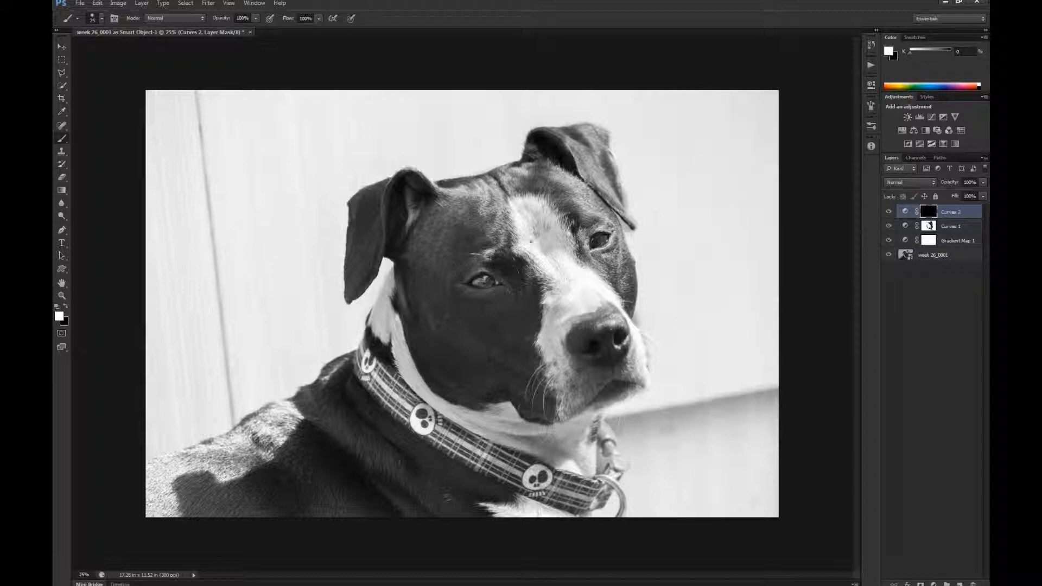
key("]")
key("]")
key("]")
key("]")
key("]")
key("]")
key("]")
key("]")
key("]")
key("]")
key("]")
key("]")
key("]")
mouse_move(480, 196)
left_mouse_down()
mouse_move(530, 199)
mouse_move(448, 192)
mouse_move(517, 178)
mouse_move(498, 194)
mouse_move(504, 243)
mouse_move(536, 277)
left_mouse_up()
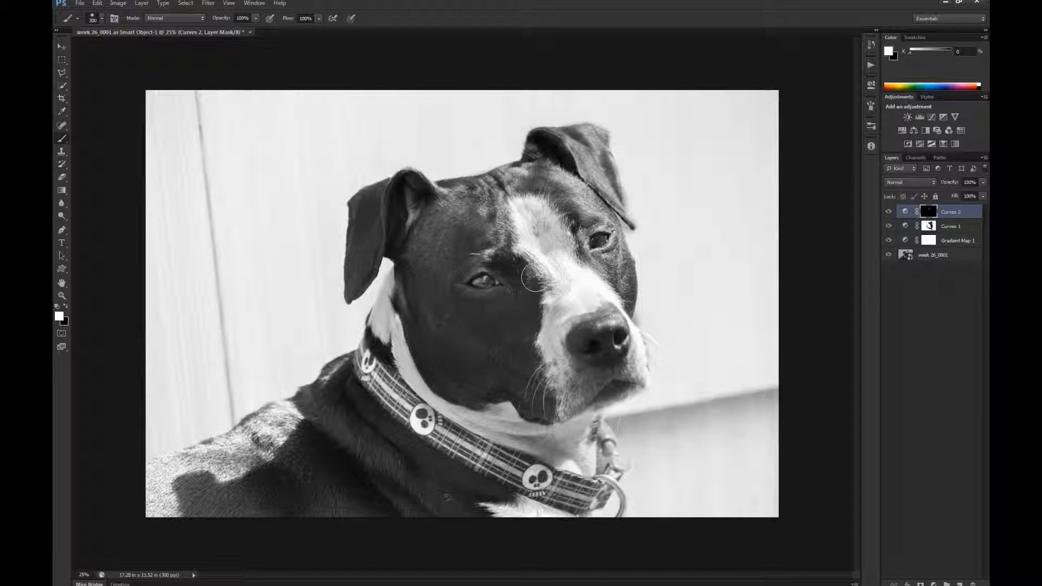
- Turn off Shape Dynamics and paint white on the mask across the crown and forehead to darken the fur
key("F5")
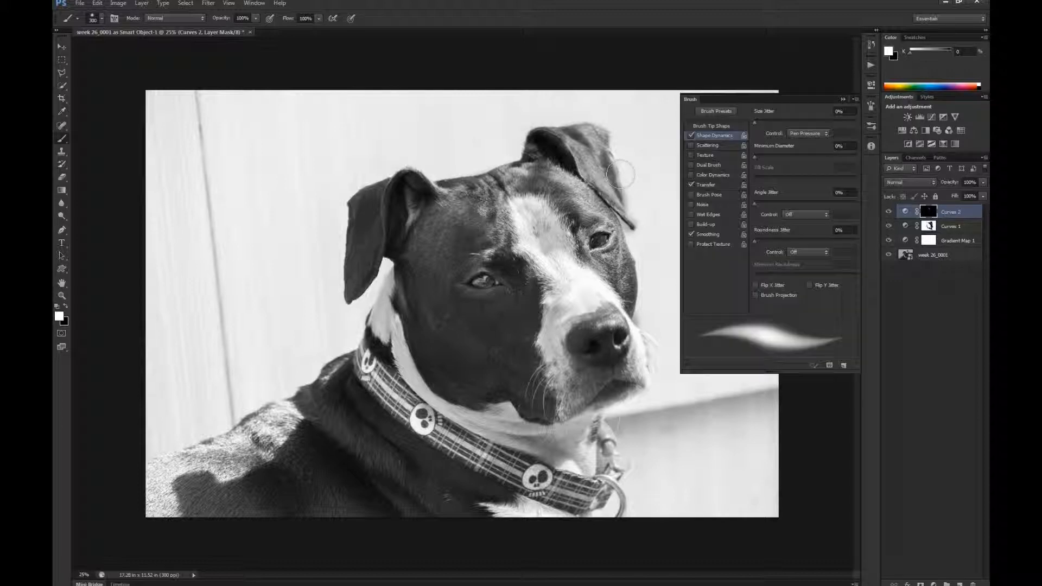
left_click(690, 136)
key("F5")
mouse_move(492, 192)
left_mouse_down()
mouse_move(507, 228)
mouse_move(497, 196)
mouse_move(495, 206)
mouse_move(464, 209)
left_mouse_up()
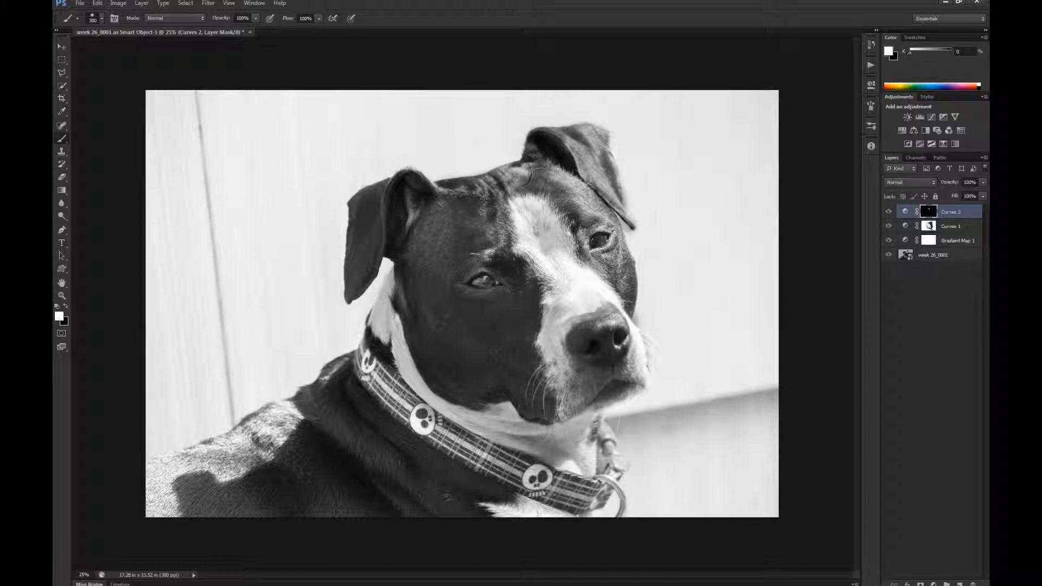
mouse_move(540, 182)
left_mouse_down()
mouse_move(573, 184)
mouse_move(618, 224)
mouse_move(531, 174)
mouse_move(452, 209)
mouse_move(497, 188)
mouse_move(440, 203)
mouse_move(532, 282)
mouse_move(516, 211)
mouse_move(539, 209)
mouse_move(558, 234)
mouse_move(531, 209)
mouse_move(512, 223)
mouse_move(546, 260)
mouse_move(558, 250)
mouse_move(543, 211)
mouse_move(521, 198)
mouse_move(507, 209)
mouse_move(541, 208)
mouse_move(523, 255)
mouse_move(516, 217)
mouse_move(426, 222)
mouse_move(448, 231)
mouse_move(432, 244)
left_mouse_up()
mouse_move(491, 224)
left_mouse_down()
mouse_move(501, 226)
mouse_move(423, 233)
mouse_move(509, 239)
mouse_move(430, 255)
left_mouse_up()
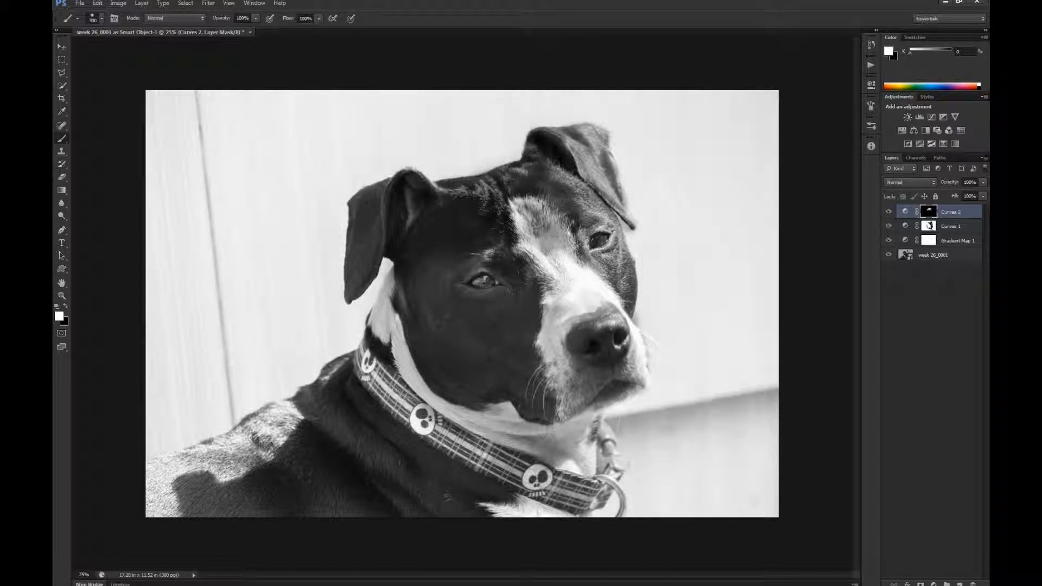
- Switch the brush to black and lower its Transfer minimum opacity to 0%
key("x")
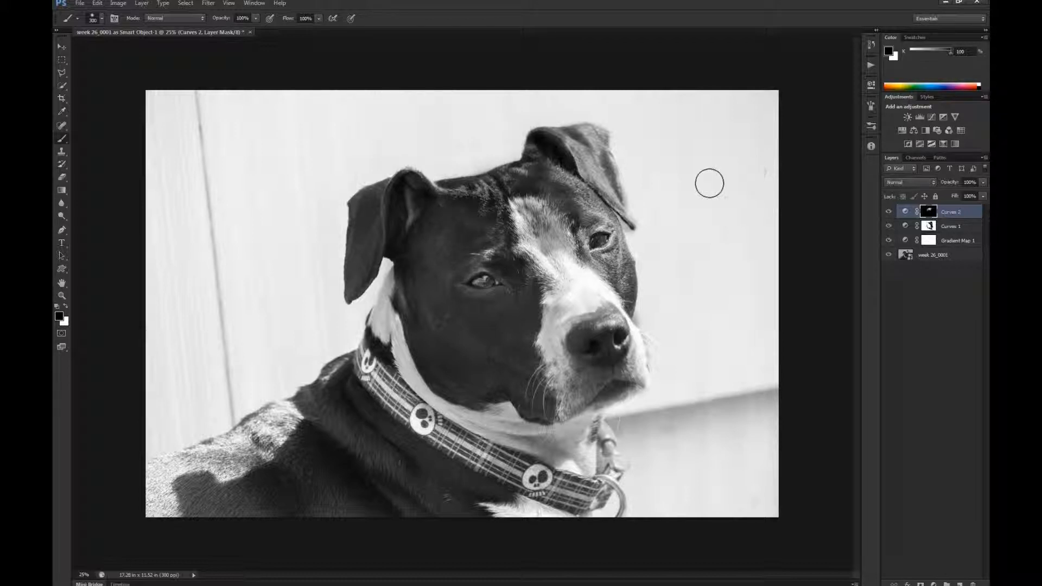
key("F5")
left_click(728, 186)
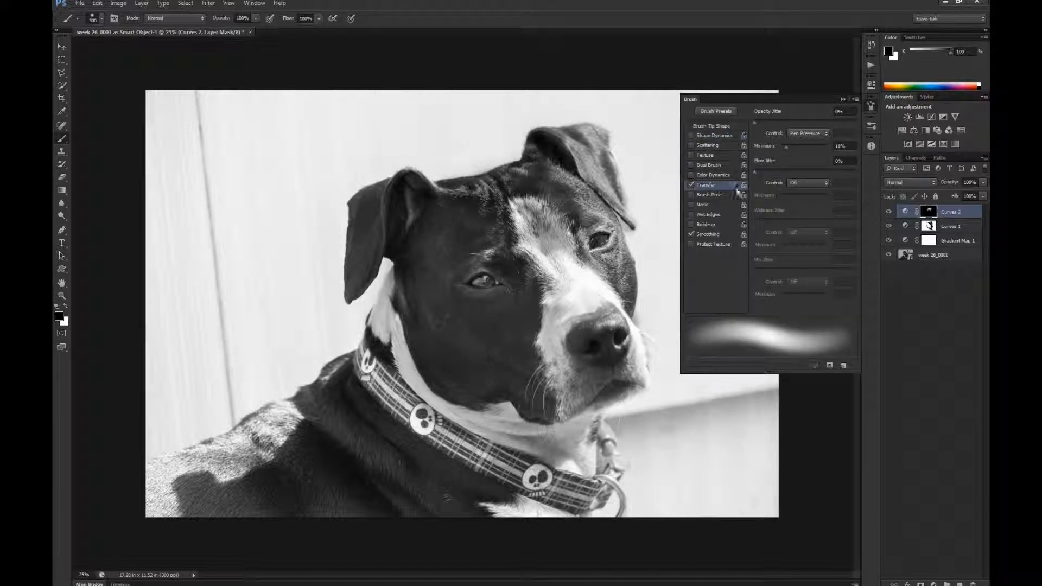
left_click_drag(790, 146, 777, 145)
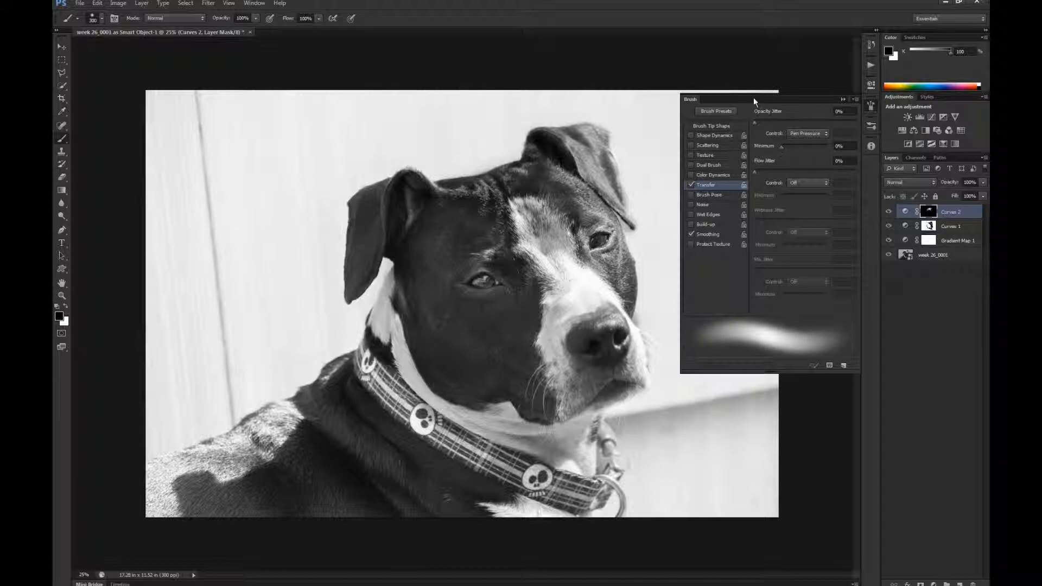
key("F5")
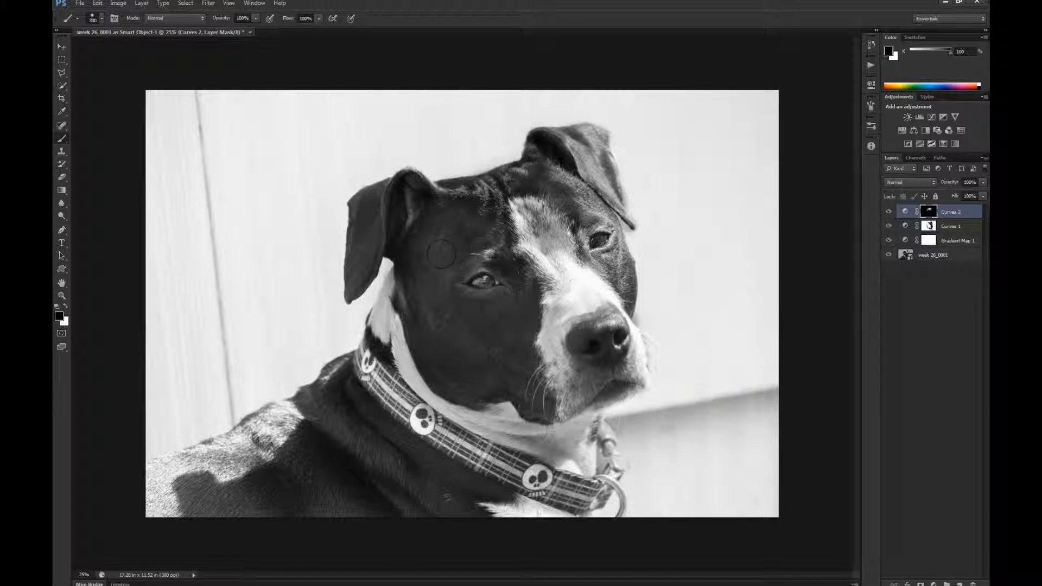
- Dab black on the mask between the nearer eye and the blaze, and paint white across the brow towards the hanging ear
left_click(511, 266)
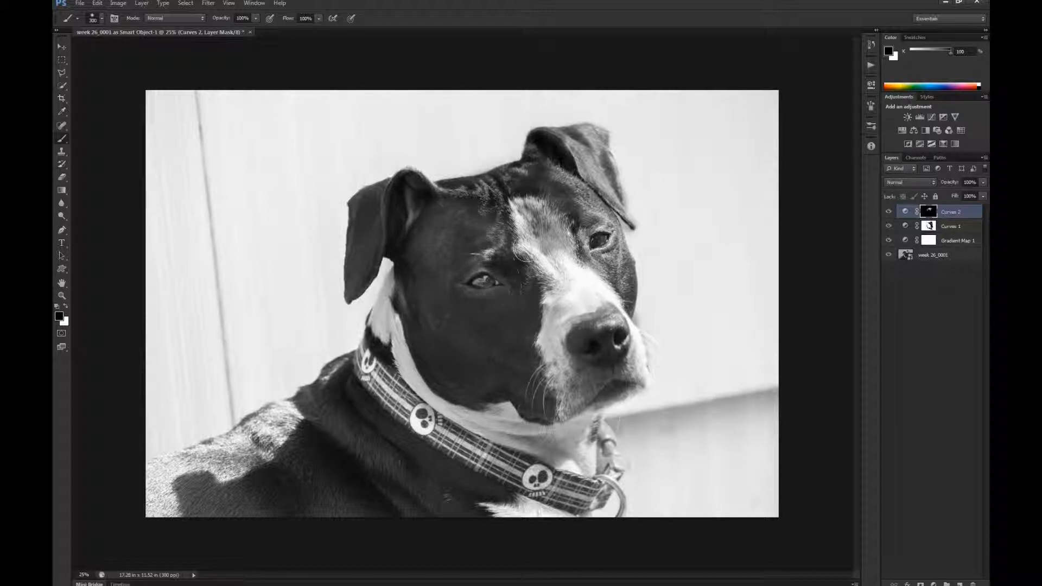
key("x")
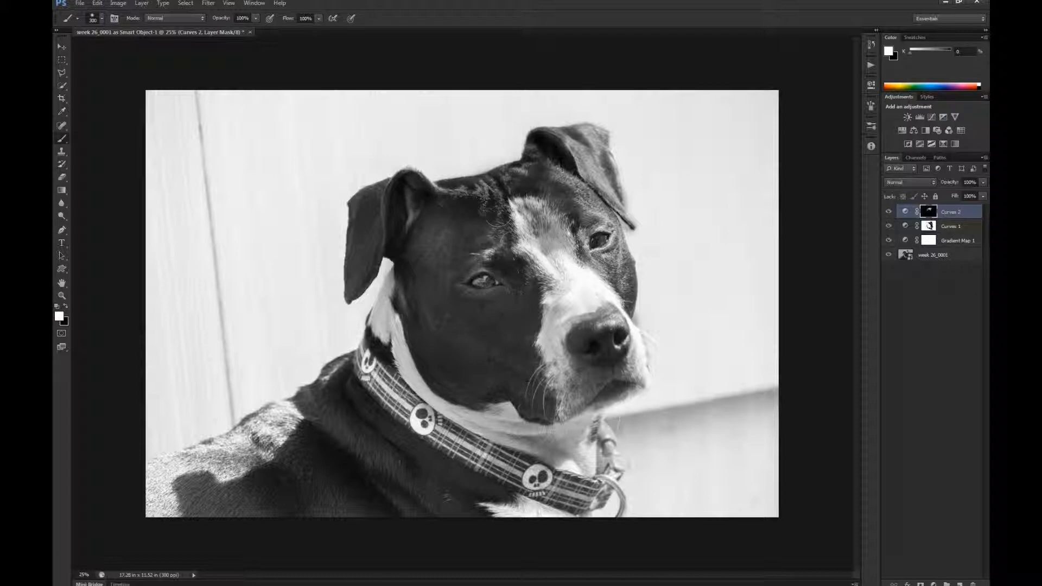
mouse_move(491, 242)
left_mouse_down()
mouse_move(449, 215)
mouse_move(420, 223)
mouse_move(394, 260)
left_mouse_up()
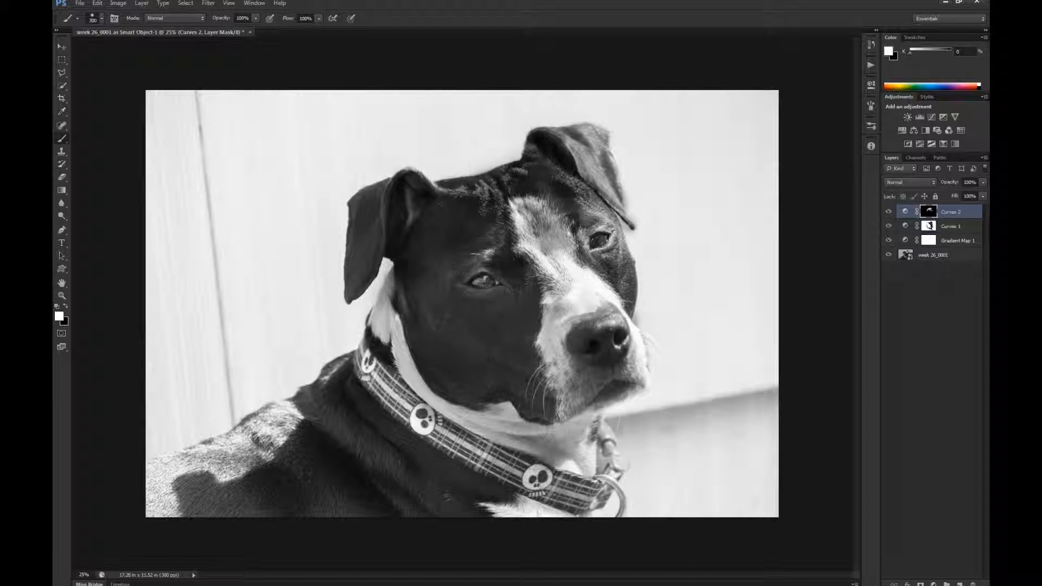
- Switch to black, shrink the brush to 60 and retouch the mask on the fur at the top of the head
key("x")
key("bracketleft")
key("bracketleft")
key("bracketleft")
key("ctrl+space")
left_click_drag(512, 181, 552, 183)
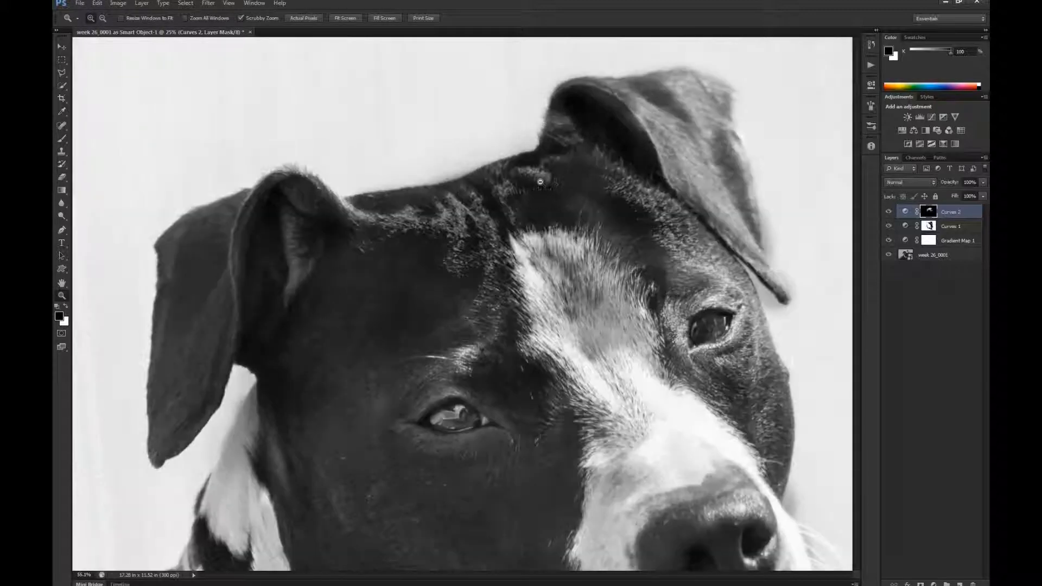
key("bracketleft")
key("bracketleft")
key("bracketleft")
key("bracketleft")
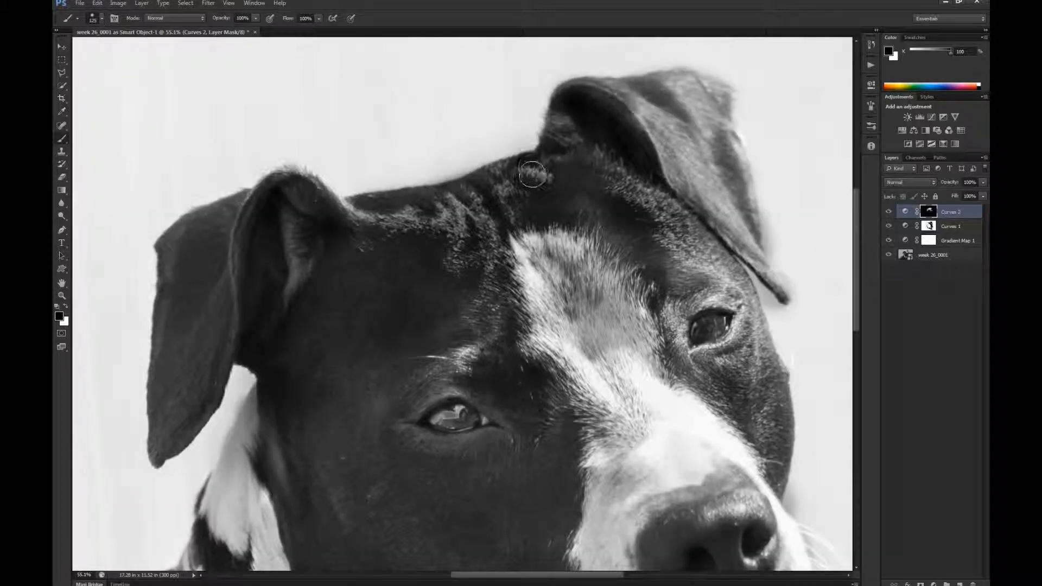
key("bracketleft")
key("bracketleft")
key("bracketleft")
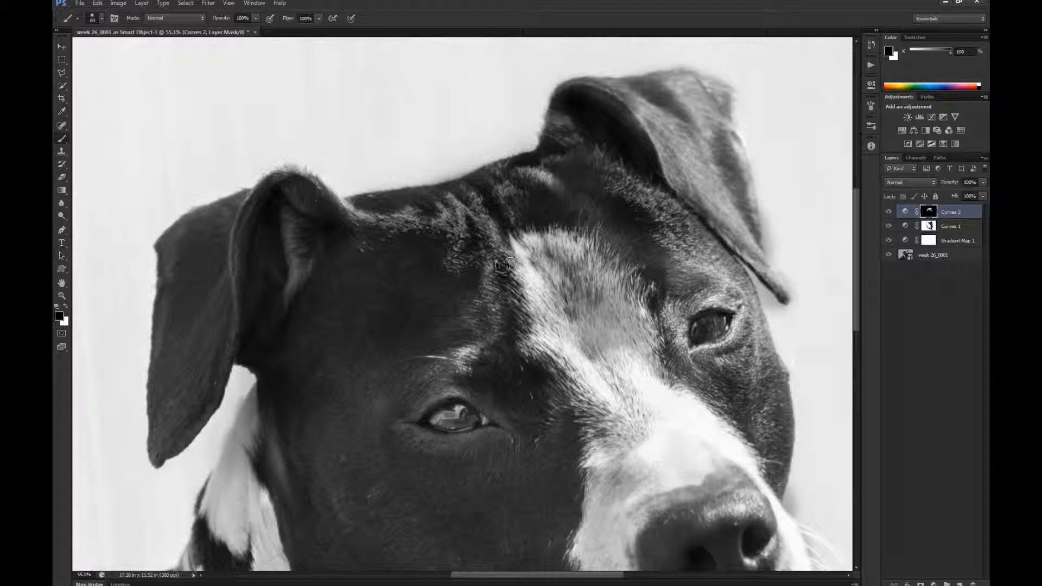
- Enlarge the brush slightly and paint black on the mask over the blaze between the eyes to brighten it
key("bracketright")
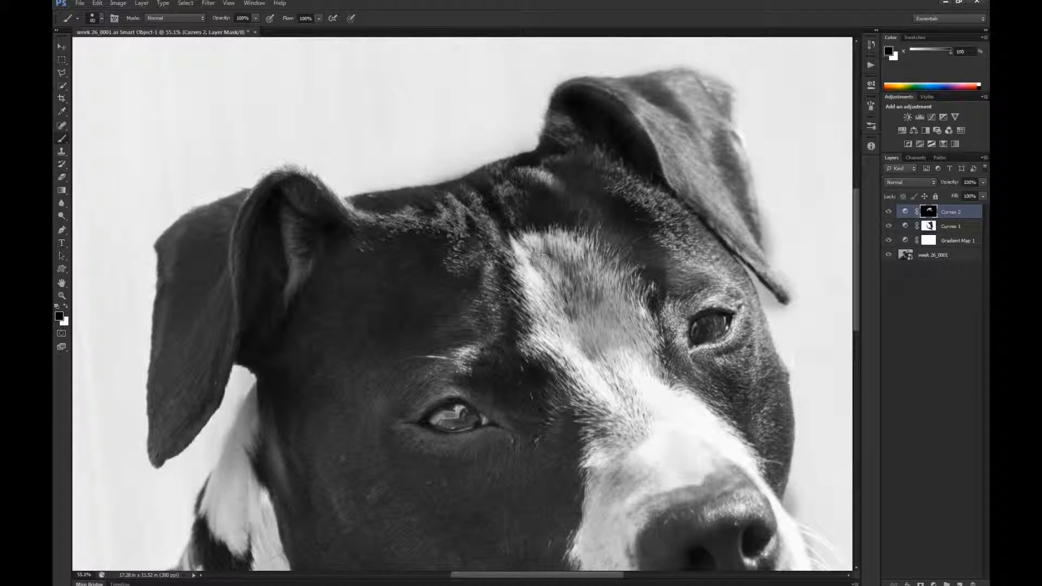
mouse_move(534, 257)
left_mouse_down()
mouse_move(583, 243)
mouse_move(625, 281)
mouse_move(593, 274)
mouse_move(577, 288)
mouse_move(579, 280)
mouse_move(586, 323)
left_mouse_up()
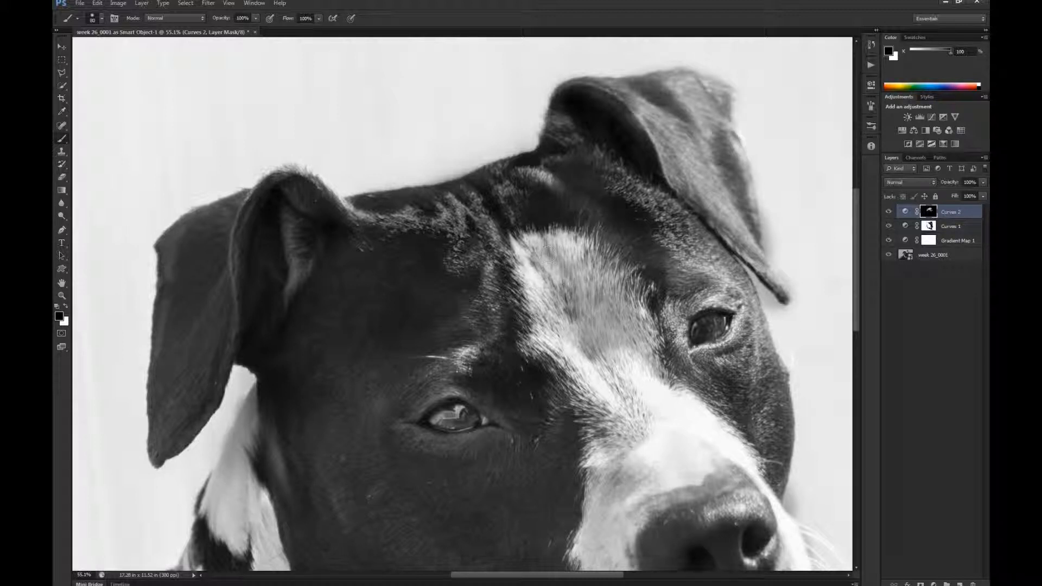
left_click_drag(547, 255, 602, 361)
left_click_drag(583, 312, 610, 316)
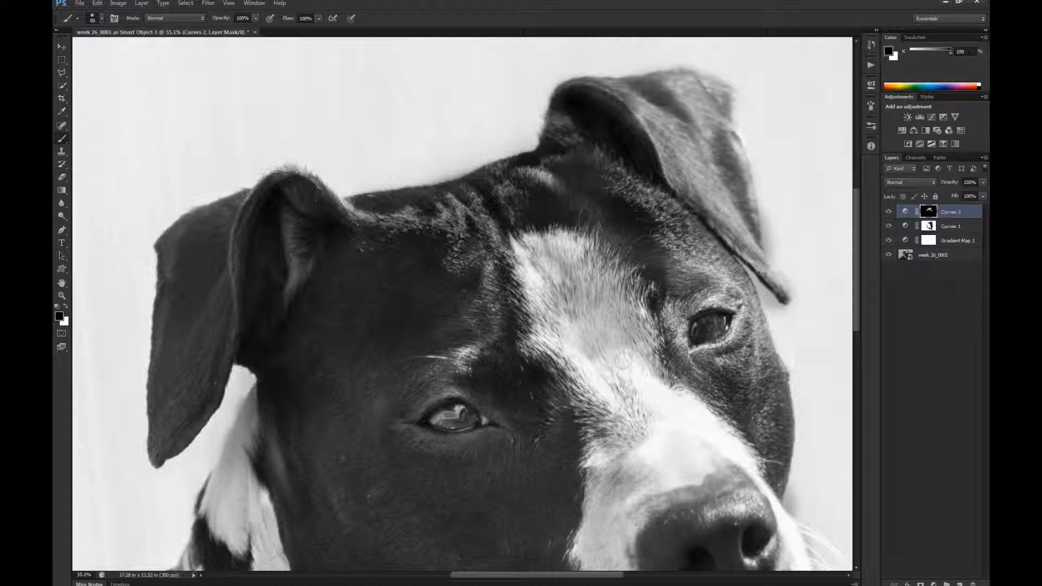
mouse_move(625, 360)
left_mouse_down()
mouse_move(631, 329)
mouse_move(604, 283)
mouse_move(596, 307)
mouse_move(531, 272)
left_mouse_up()
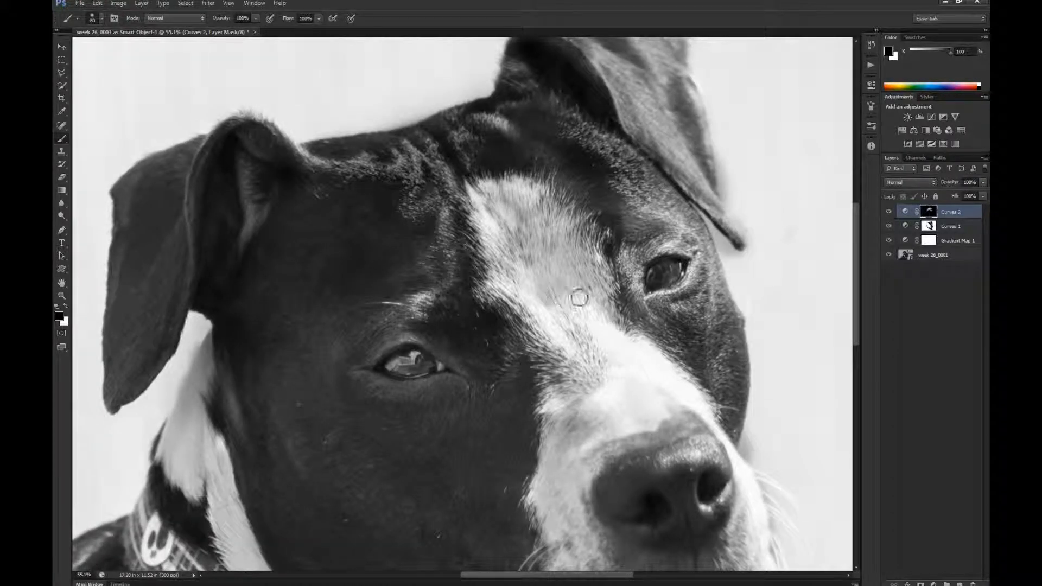
mouse_move(592, 324)
left_mouse_down()
mouse_move(590, 342)
mouse_move(571, 314)
left_mouse_up()
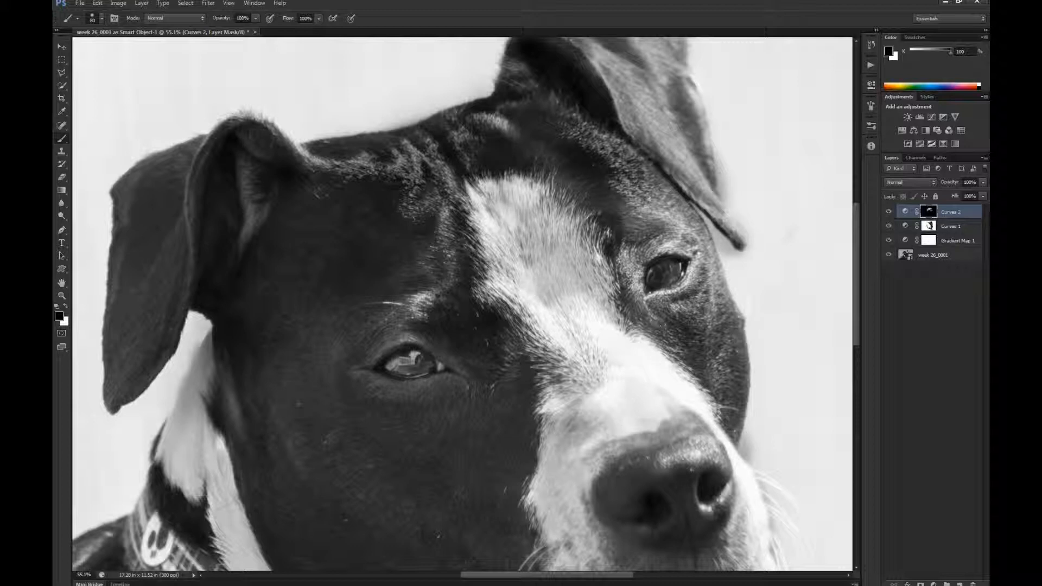
- Paint white on the mask around the farther eye with a size 125 brush and tidy the face edge with smaller black strokes
key("x")
mouse_move(658, 240)
left_mouse_down()
mouse_move(690, 240)
mouse_move(656, 232)
mouse_move(655, 207)
mouse_move(597, 197)
mouse_move(622, 203)
mouse_move(617, 191)
mouse_move(629, 193)
mouse_move(688, 221)
mouse_move(643, 251)
mouse_move(689, 325)
mouse_move(678, 314)
mouse_move(712, 280)
mouse_move(682, 225)
mouse_move(622, 231)
mouse_move(627, 216)
mouse_move(633, 230)
mouse_move(628, 214)
mouse_move(643, 254)
mouse_move(635, 292)
mouse_move(593, 190)
mouse_move(612, 245)
mouse_move(571, 172)
mouse_move(663, 231)
mouse_move(551, 170)
mouse_move(665, 270)
mouse_move(711, 275)
left_mouse_up()
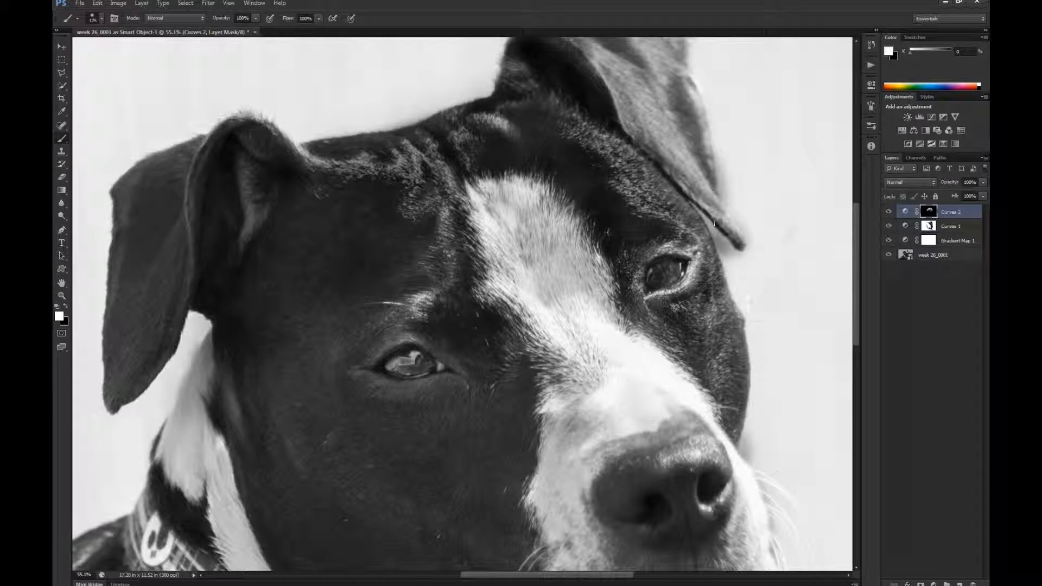
key("x")
key("bracketleft")
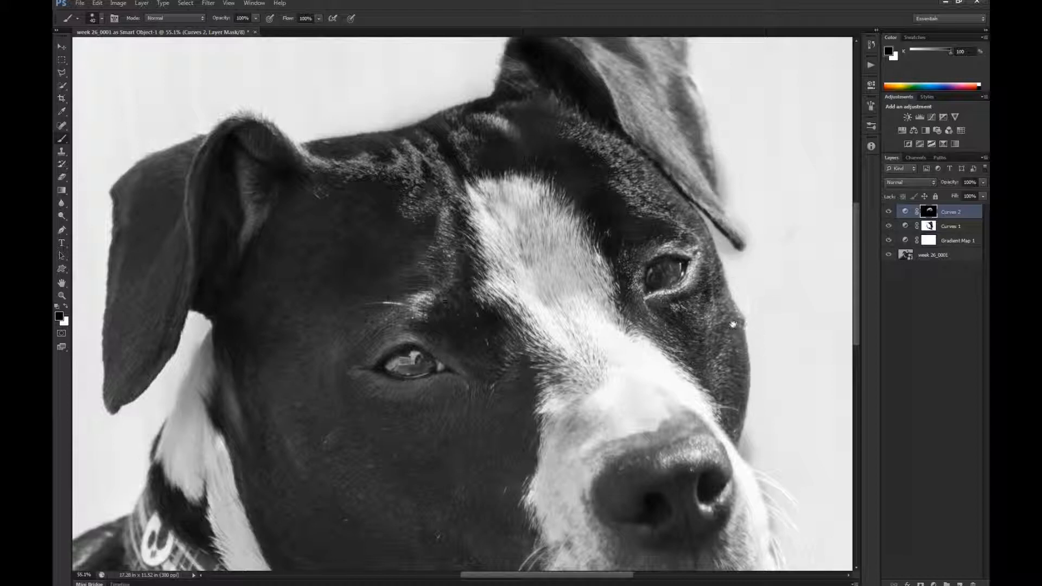
scroll(753, 346, "down", 5)
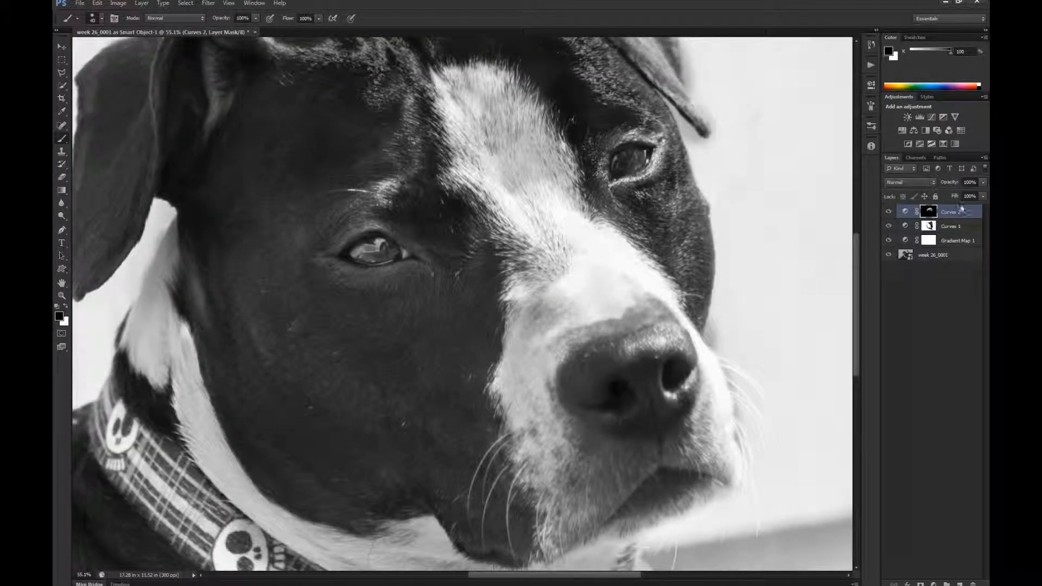
left_click_drag(597, 343, 584, 261)
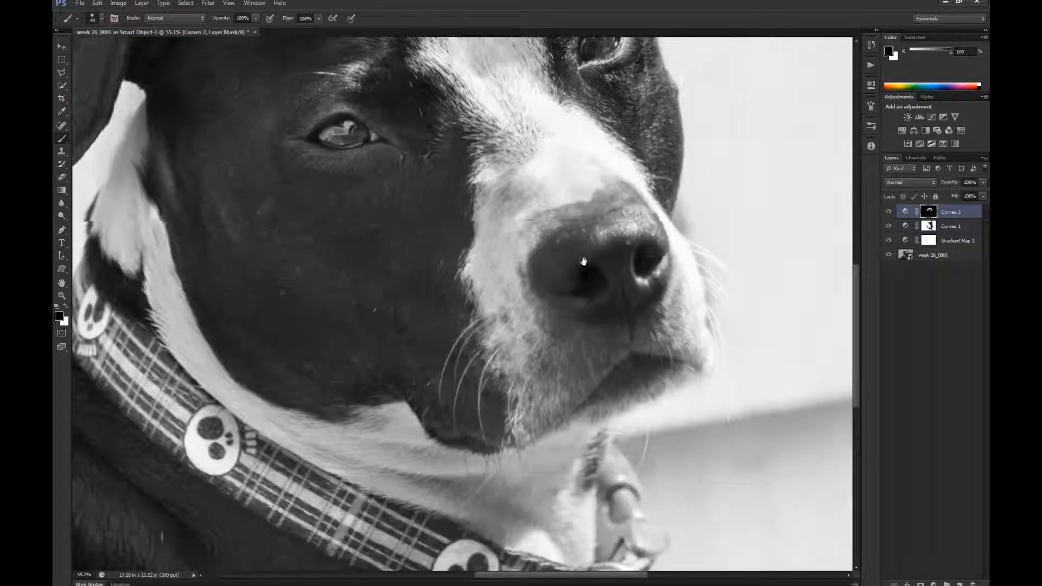
left_click_drag(603, 221, 595, 264)
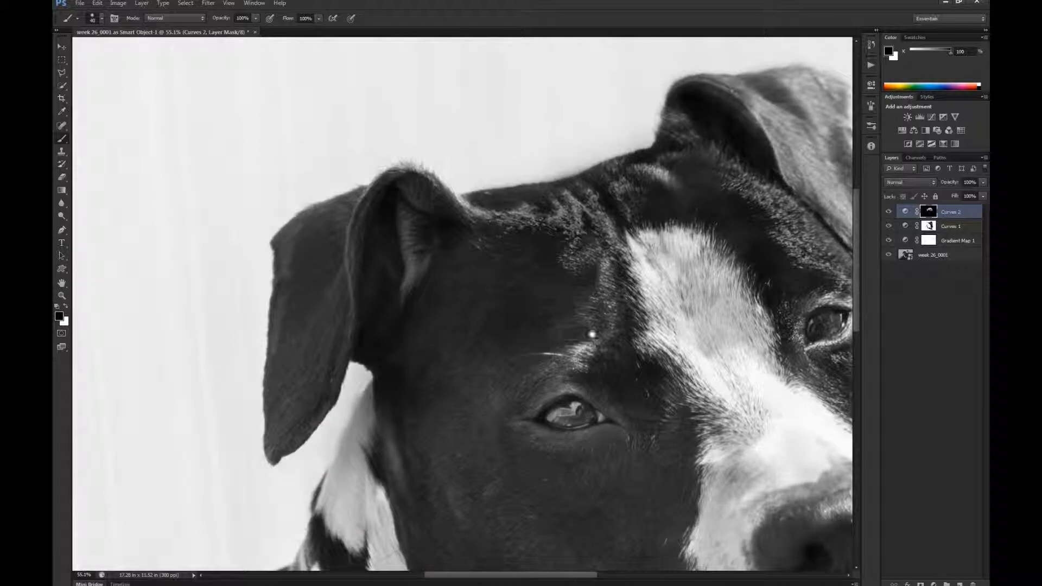
left_click_drag(592, 334, 559, 299)
left_click_drag(673, 228, 541, 243)
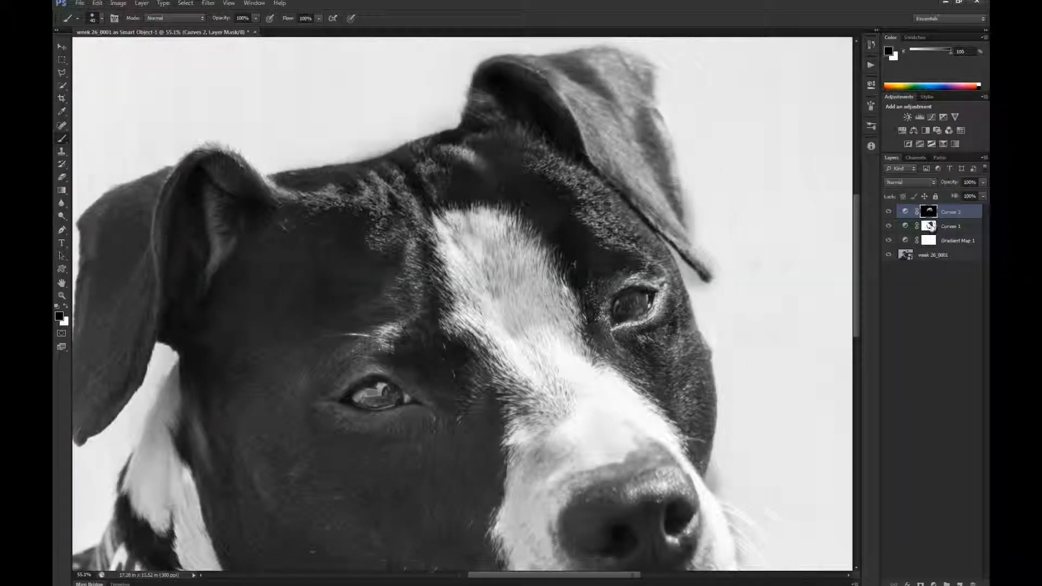
- Activate the Curves 1 mask and dab white on the background between the farther ear's tip and the face
left_click(929, 226)
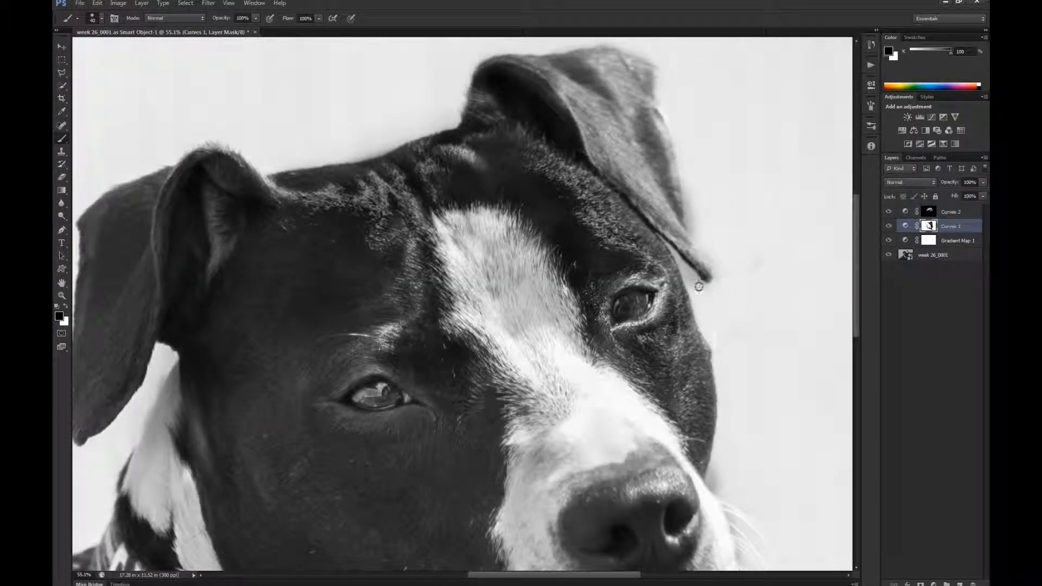
mouse_move(693, 282)
left_mouse_down()
mouse_move(706, 300)
mouse_move(680, 261)
left_mouse_up()
key("x")
key("ctrl+space")
left_click_drag(604, 195, 678, 235)
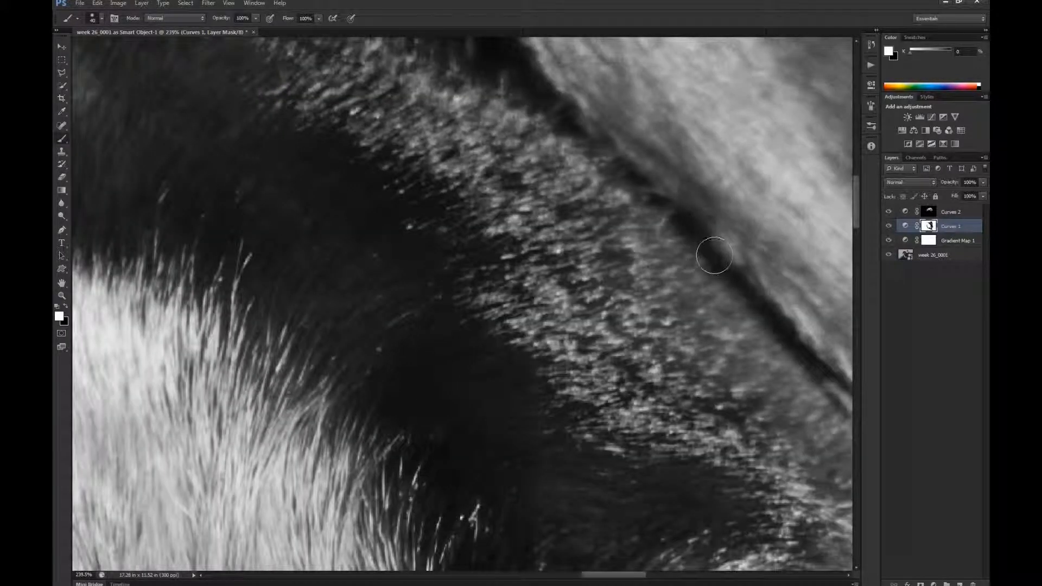
key("space")
mouse_move(731, 288)
left_mouse_down()
mouse_move(665, 260)
mouse_move(652, 307)
mouse_move(701, 217)
left_mouse_up()
left_click_drag(600, 311, 607, 319)
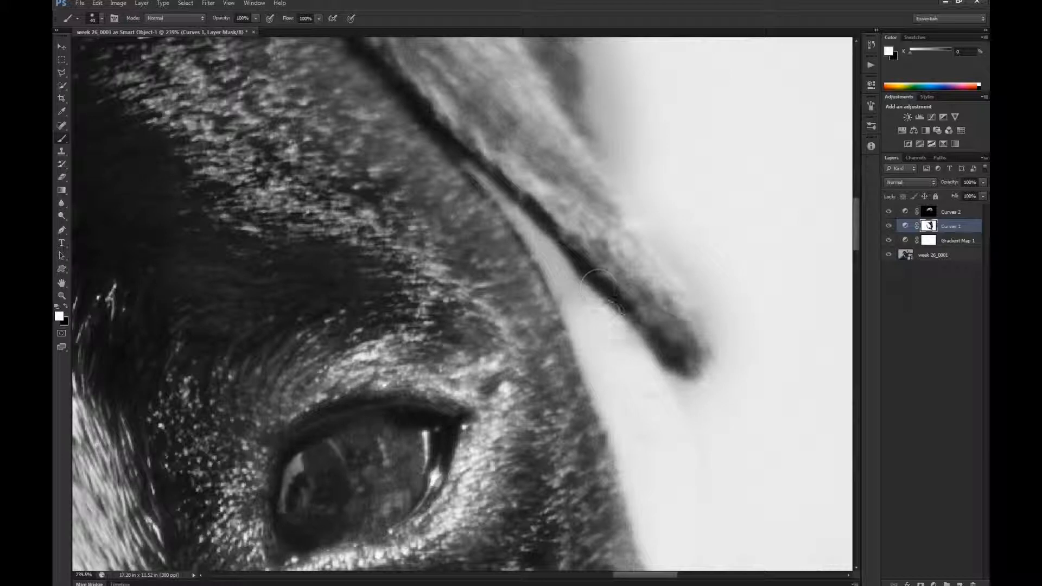
- Shrink the brush and paint white on the mask along the narrow background gap between the farther ear and the face
key("bracketleft")
key("bracketleft")
key("bracketleft")
key("bracketleft")
key("bracketleft")
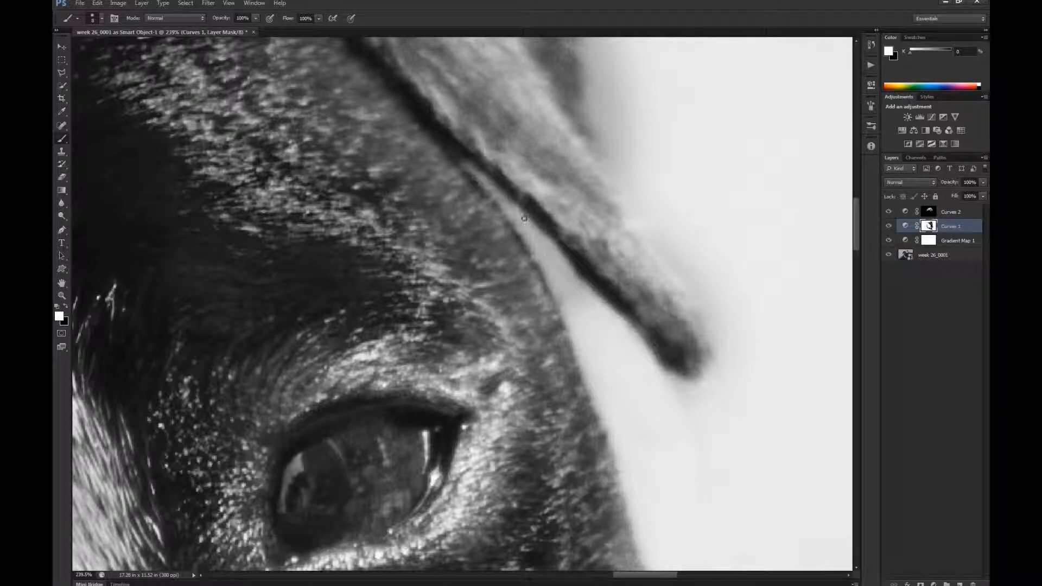
mouse_move(524, 219)
left_mouse_down()
mouse_move(558, 272)
mouse_move(531, 236)
mouse_move(553, 257)
mouse_move(544, 257)
mouse_move(535, 235)
mouse_move(595, 300)
left_mouse_up()
mouse_move(554, 254)
left_mouse_down()
mouse_move(608, 312)
mouse_move(589, 303)
left_mouse_up()
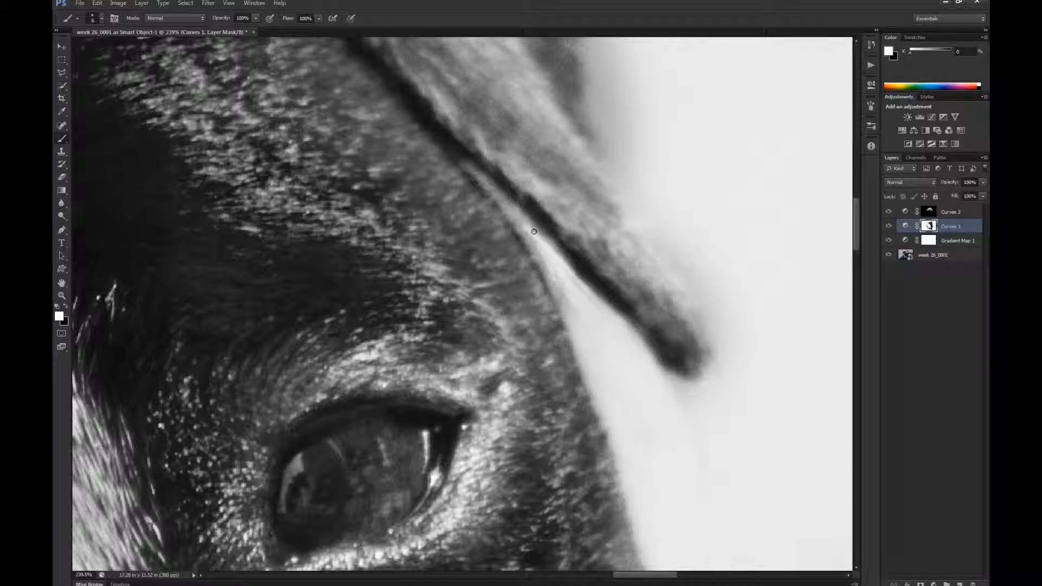
left_click_drag(565, 303, 576, 322)
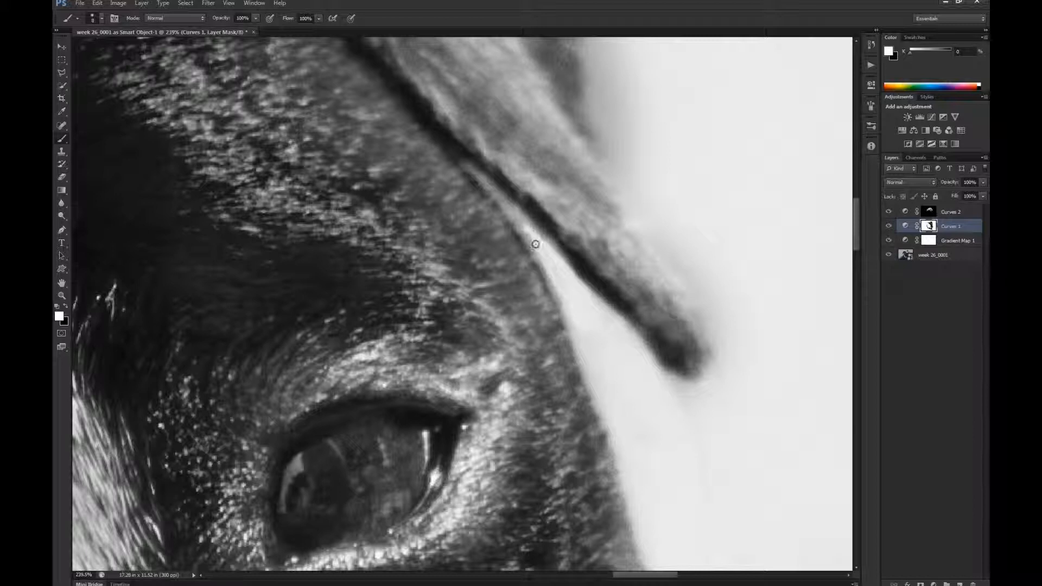
left_click_drag(563, 306, 577, 320)
mouse_move(503, 204)
left_mouse_down()
mouse_move(526, 231)
mouse_move(496, 189)
left_mouse_up()
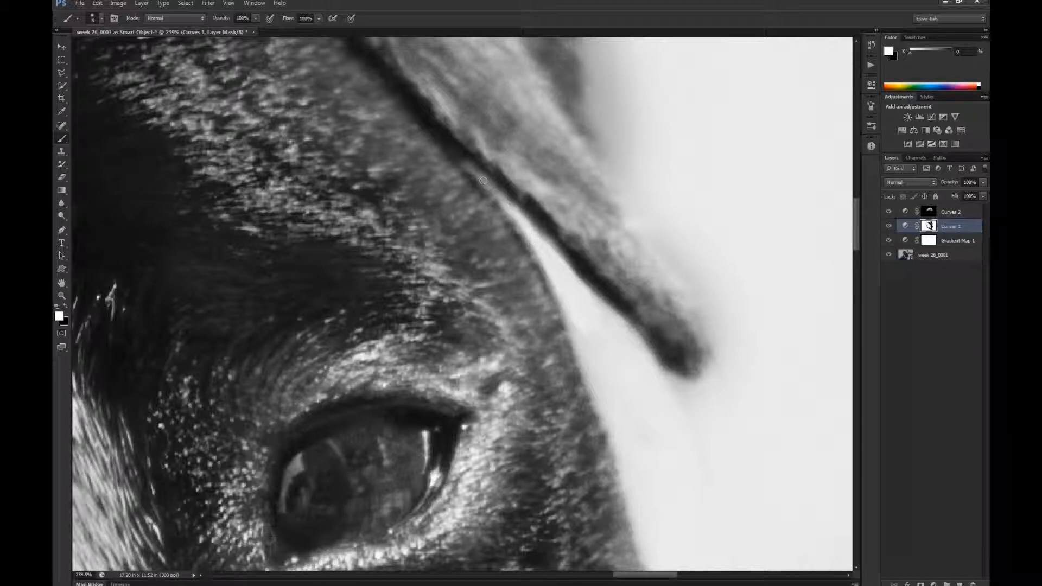
- Paint white on the mask over the background beneath the farther ear's tip, enlarging the brush for the open area
mouse_move(576, 327)
left_mouse_down()
mouse_move(596, 353)
mouse_move(616, 341)
left_mouse_up()
mouse_move(659, 379)
left_mouse_down()
mouse_move(694, 409)
mouse_move(664, 378)
left_mouse_up()
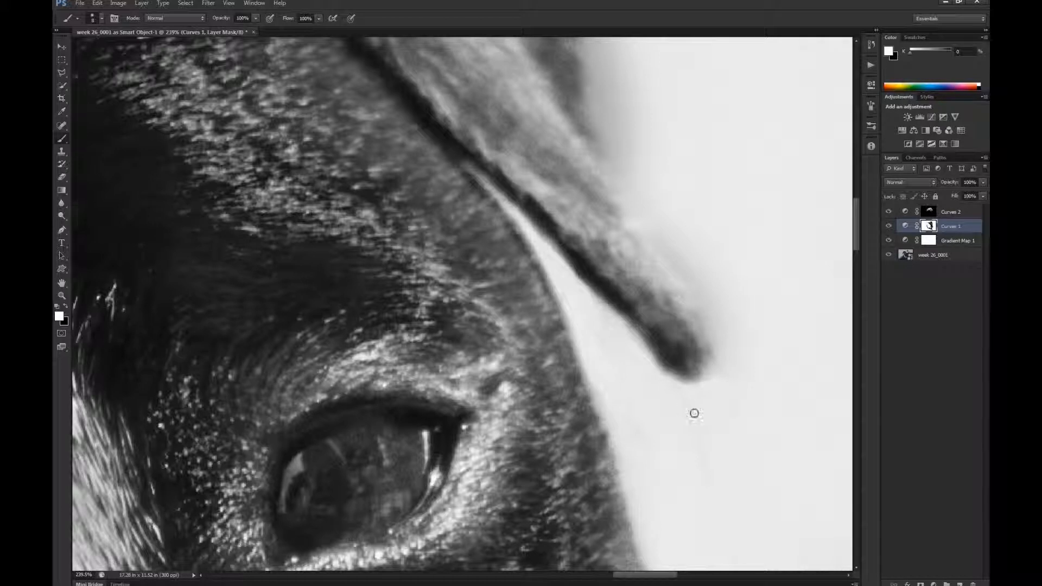
key("bracketright")
key("bracketright")
key("bracketright")
key("bracketright")
key("bracketright")
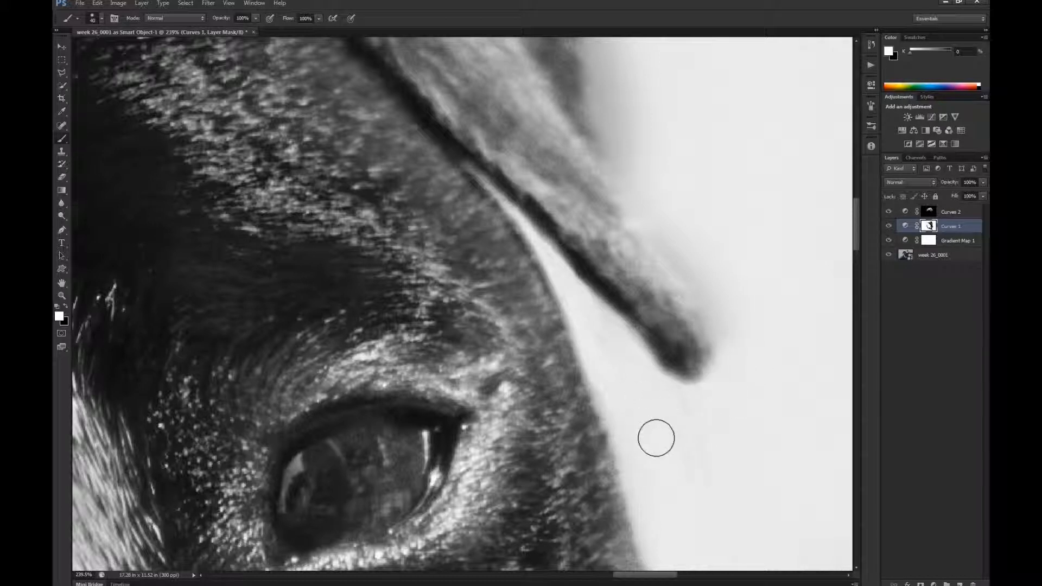
- Paint white on the mask along the outer edge of the farther ear's tip to even out the background
key("space")
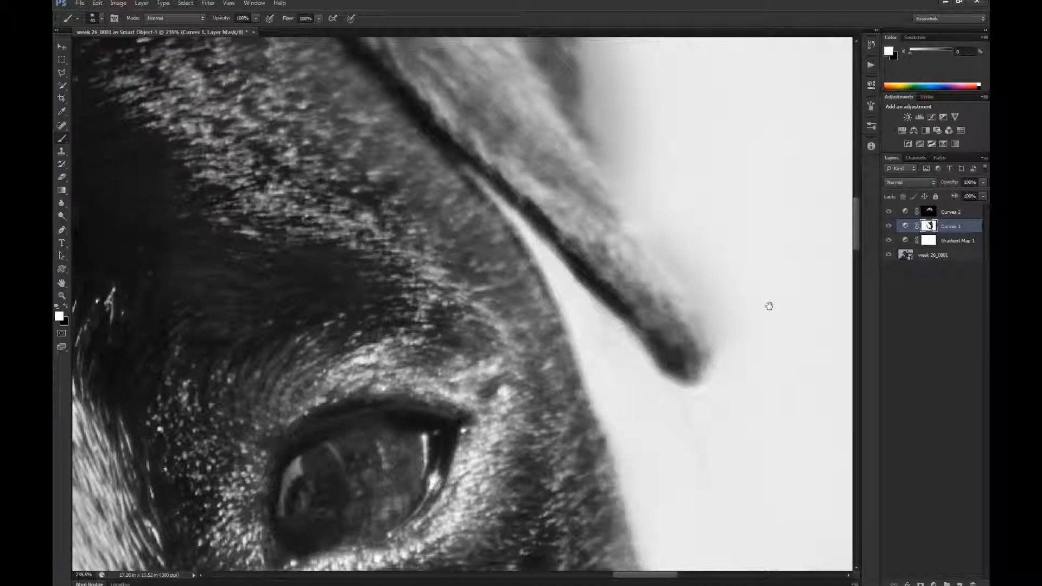
mouse_move(769, 306)
left_mouse_down()
mouse_move(772, 333)
mouse_move(747, 356)
mouse_move(722, 288)
left_mouse_up()
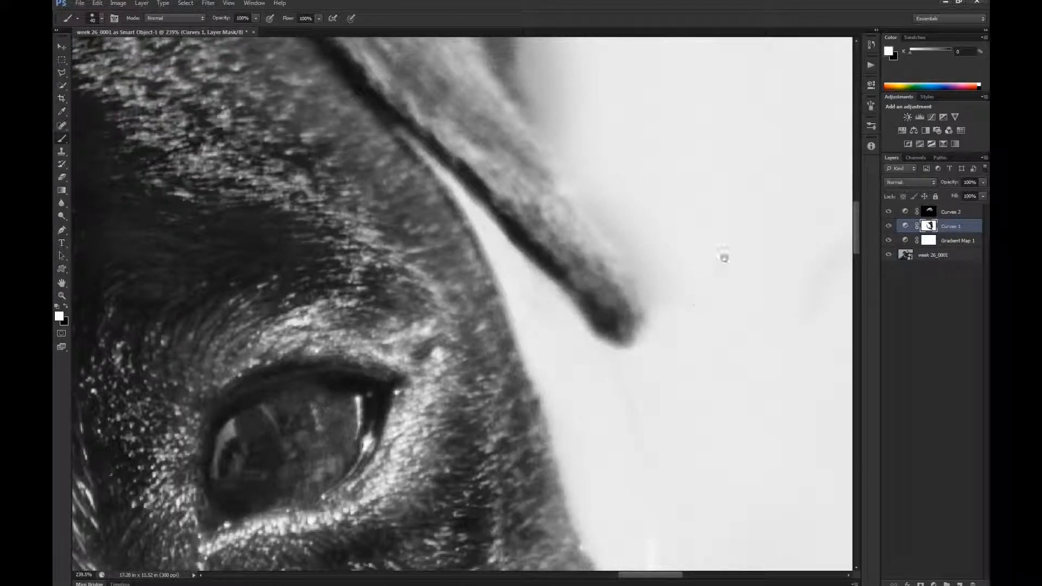
key("space")
mouse_move(698, 250)
left_mouse_down()
mouse_move(723, 423)
mouse_move(666, 429)
left_mouse_up()
mouse_move(603, 380)
left_mouse_down()
mouse_move(662, 485)
mouse_move(635, 420)
mouse_move(583, 372)
mouse_move(613, 408)
mouse_move(569, 313)
mouse_move(566, 333)
mouse_move(539, 288)
mouse_move(576, 339)
left_mouse_up()
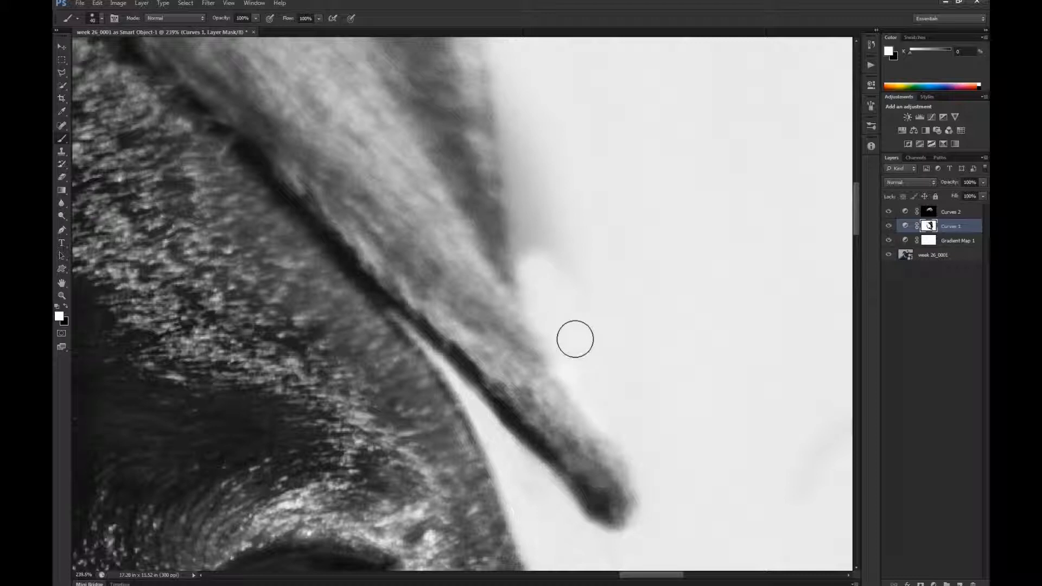
- Paint white on the mask to remove the grey halo along the middle of the farther ear's outer edge
key("space")
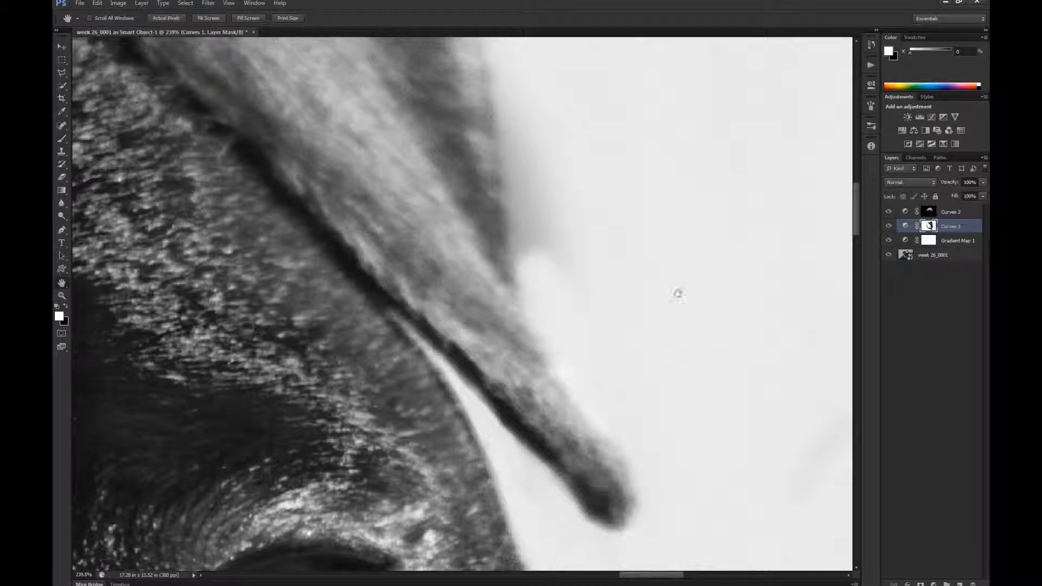
key("h")
left_click(599, 301)
mouse_move(599, 301)
left_mouse_down()
mouse_move(606, 282)
mouse_move(686, 271)
mouse_move(706, 228)
mouse_move(703, 142)
mouse_move(684, 223)
mouse_move(672, 140)
mouse_move(674, 151)
left_mouse_up()
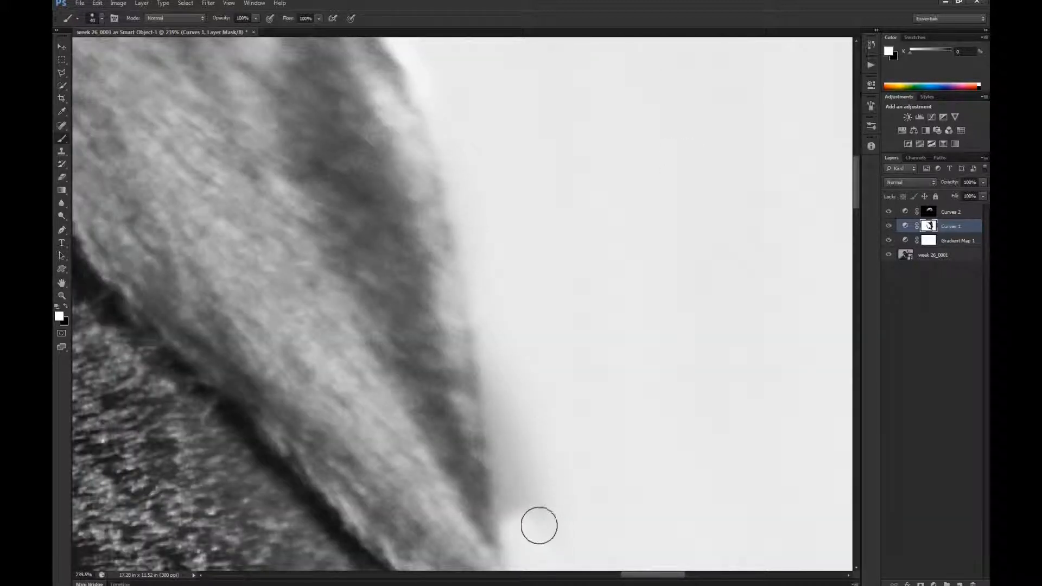
left_click_drag(537, 525, 519, 467)
mouse_move(520, 397)
left_mouse_down()
mouse_move(503, 353)
mouse_move(510, 398)
mouse_move(506, 312)
mouse_move(487, 276)
left_mouse_up()
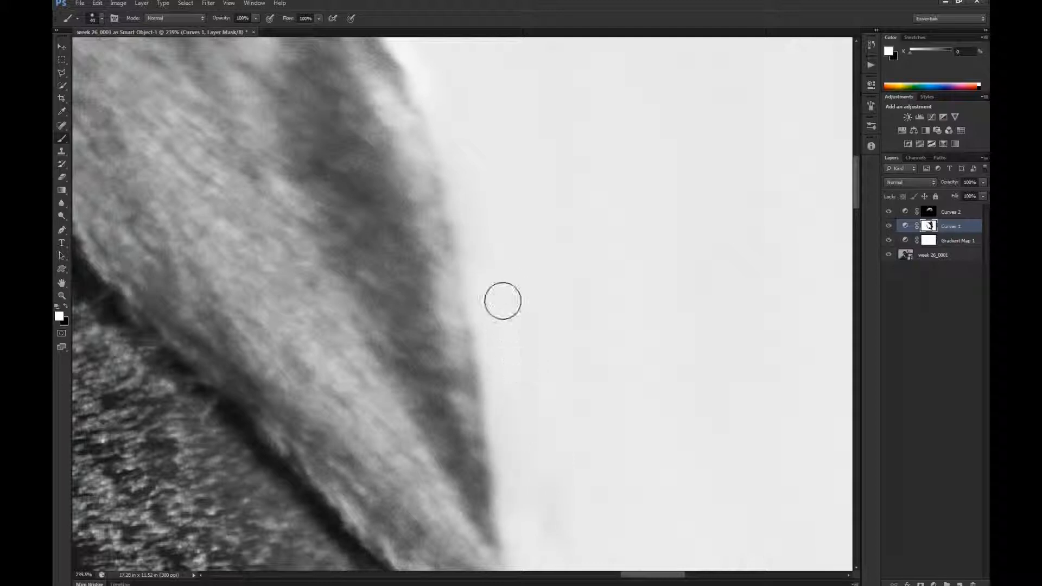
- Clean the background around the upper outer corner and top of the farther ear with white on the mask
left_click_drag(554, 269, 579, 407)
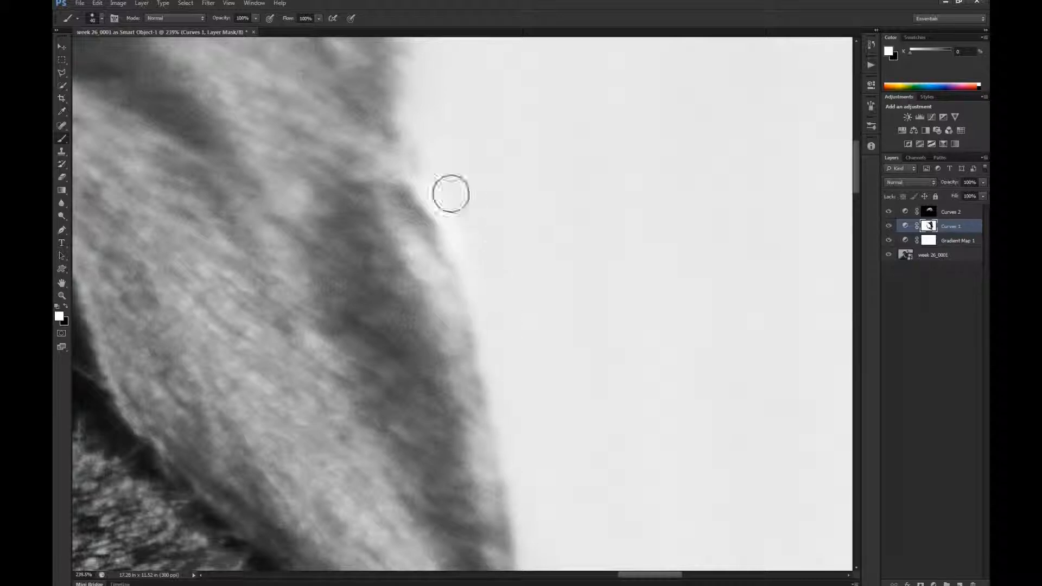
left_click_drag(539, 209, 584, 413)
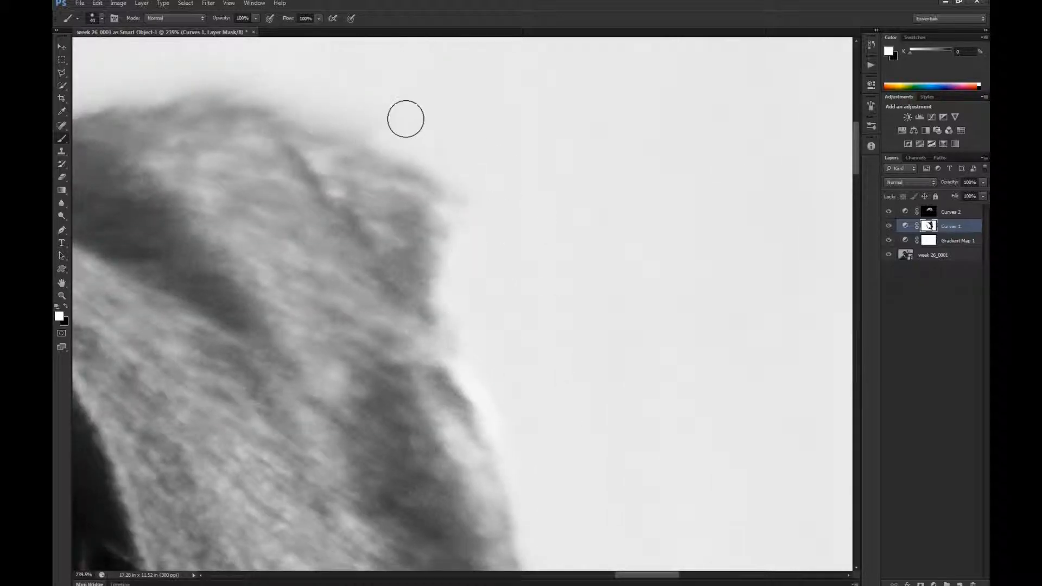
left_click_drag(473, 226, 675, 353)
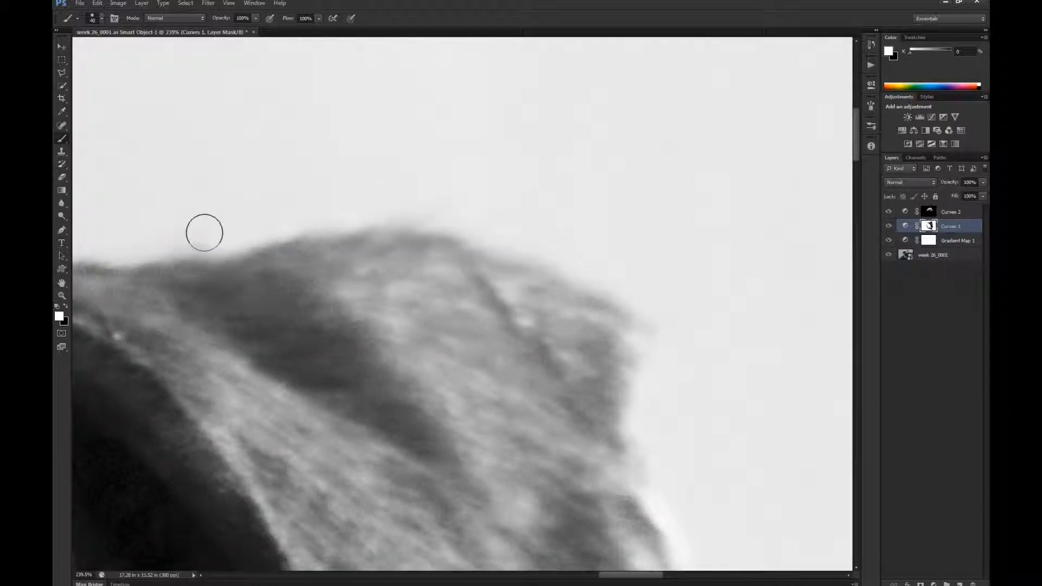
mouse_move(536, 238)
left_mouse_down()
mouse_move(622, 273)
mouse_move(650, 299)
mouse_move(667, 355)
mouse_move(645, 377)
left_mouse_up()
key("space")
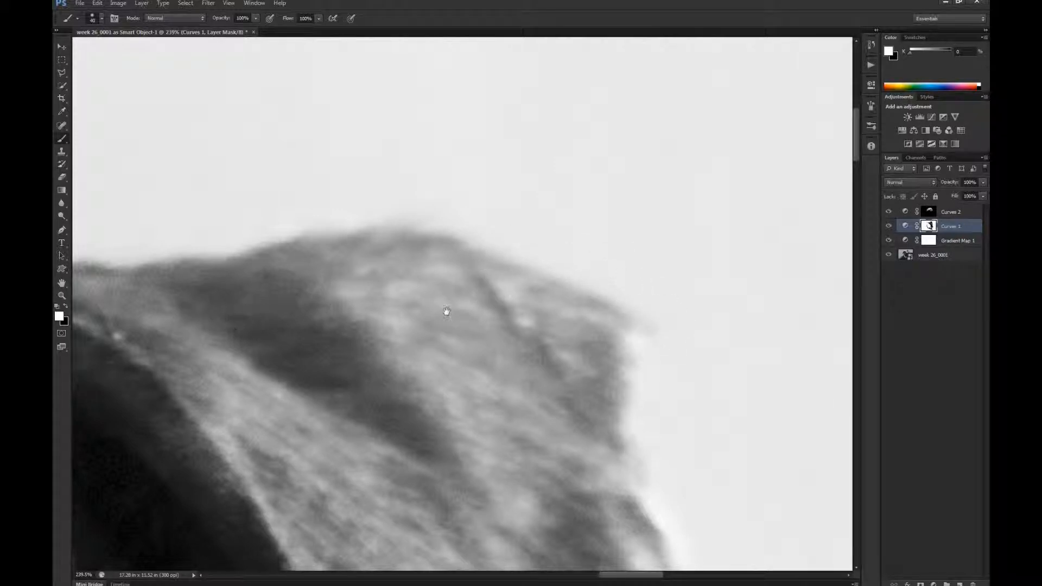
left_click_drag(383, 300, 621, 262)
left_click_drag(367, 330, 633, 263)
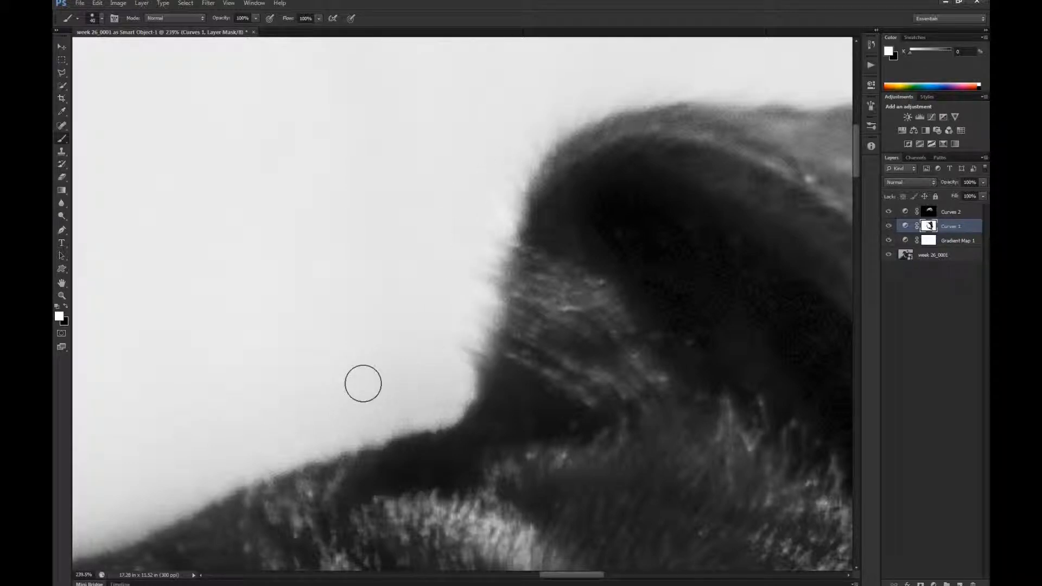
- Paint white on the mask over the background between the nearer ear and the white neck fur
key("h")
left_click_drag(281, 323, 562, 412)
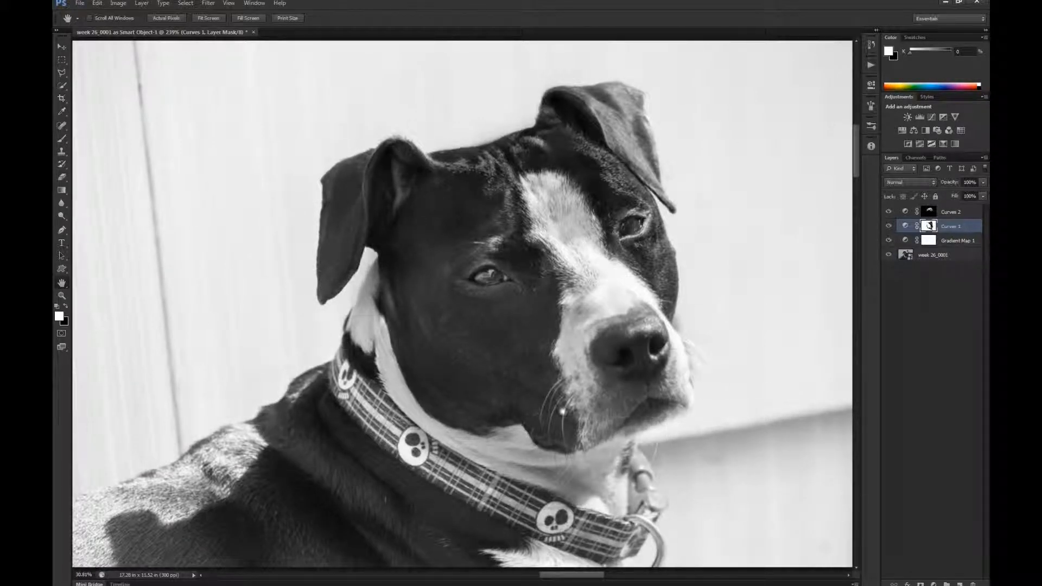
mouse_move(488, 375)
left_mouse_down()
mouse_move(384, 270)
mouse_move(291, 209)
mouse_move(518, 326)
mouse_move(492, 360)
mouse_move(342, 279)
left_mouse_up()
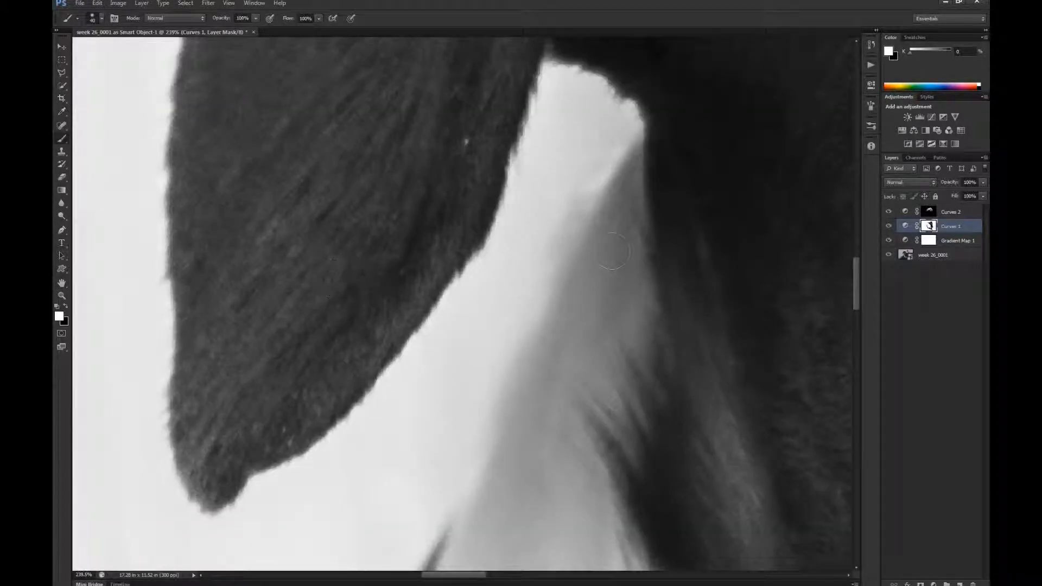
mouse_move(518, 243)
left_mouse_down()
mouse_move(521, 282)
mouse_move(597, 153)
left_mouse_up()
left_click_drag(546, 313, 423, 550)
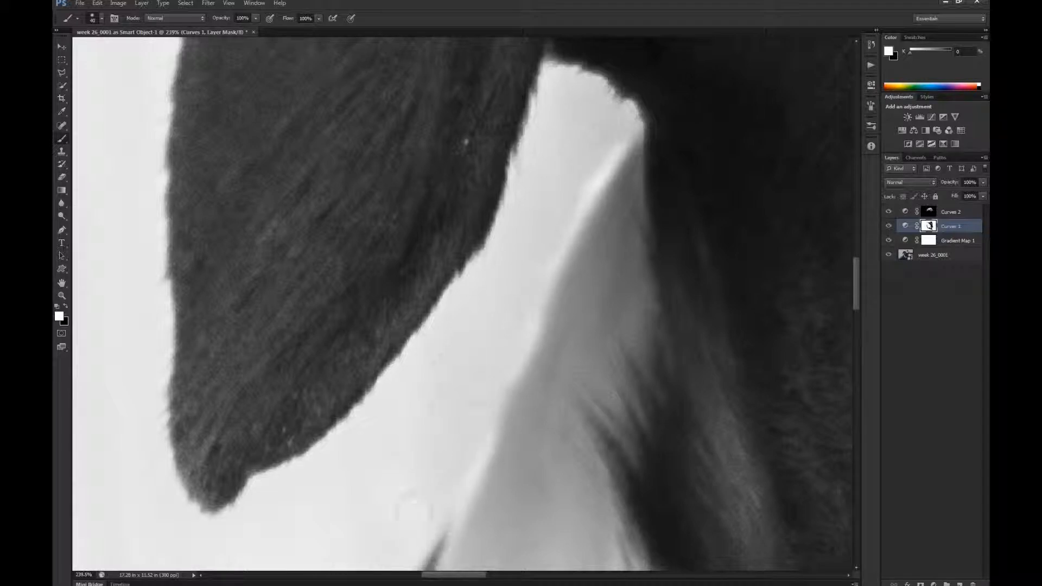
- Paint white on the mask over the dark halo where the cheek meets the muzzle, above the whiskers
key("h")
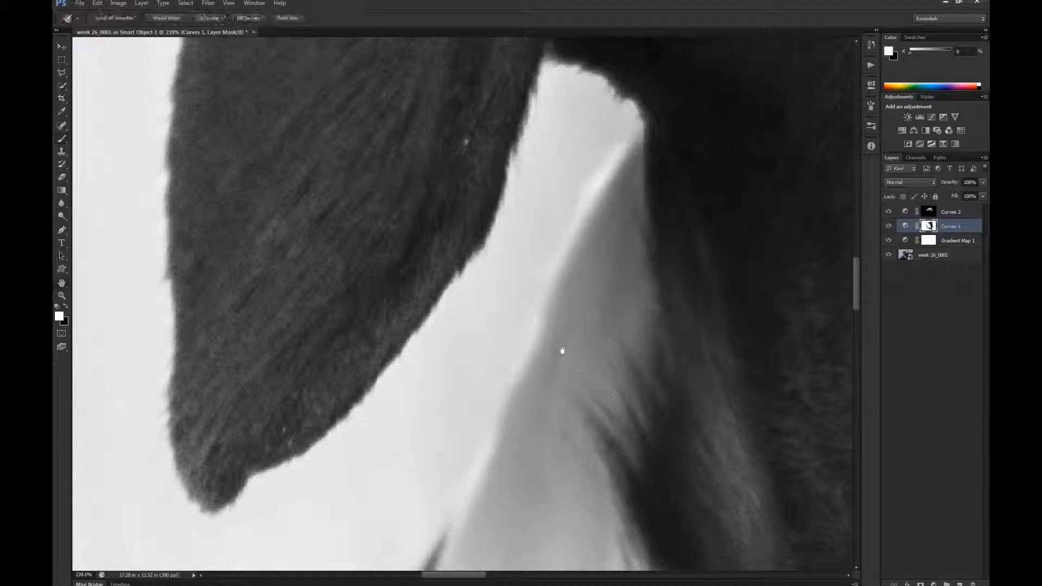
mouse_move(756, 372)
left_mouse_down()
mouse_move(703, 353)
mouse_move(724, 400)
mouse_move(734, 347)
left_mouse_up()
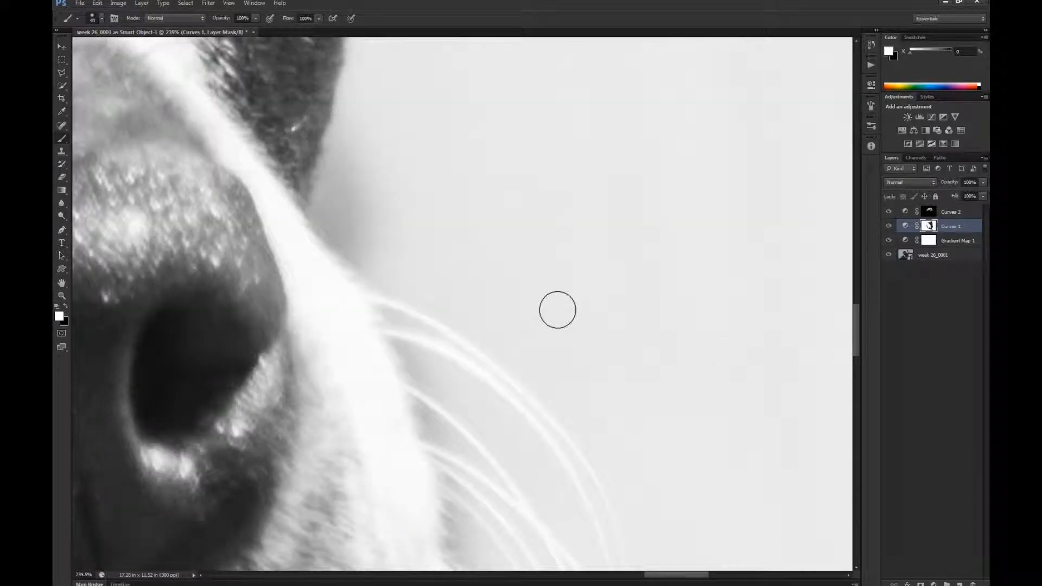
mouse_move(357, 163)
left_mouse_down()
mouse_move(345, 177)
mouse_move(346, 217)
mouse_move(386, 227)
left_mouse_up()
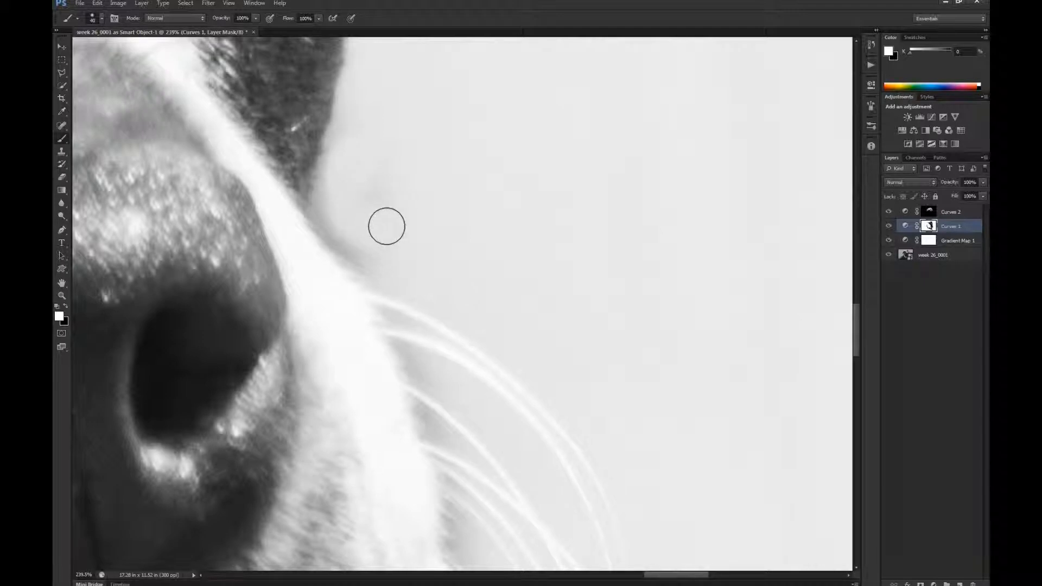
mouse_move(386, 194)
left_mouse_down()
mouse_move(334, 212)
mouse_move(366, 69)
mouse_move(376, 162)
mouse_move(345, 206)
mouse_move(366, 241)
mouse_move(335, 211)
mouse_move(425, 339)
mouse_move(451, 428)
left_mouse_up()
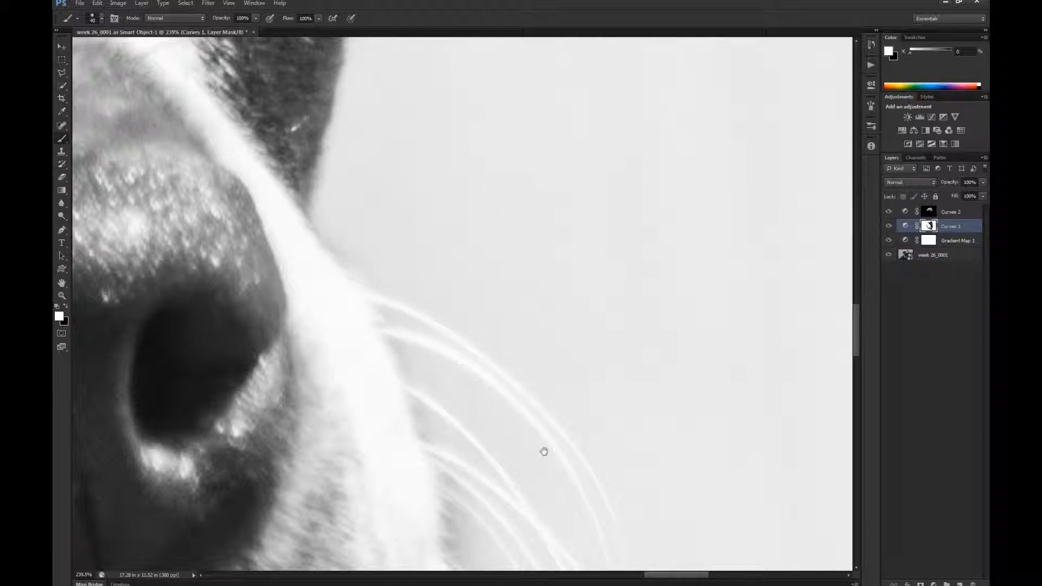
- Paint white on the mask over the background behind the whiskers and beneath the chin
left_click_drag(542, 449, 531, 273)
mouse_move(414, 223)
left_mouse_down()
mouse_move(454, 331)
mouse_move(455, 461)
left_mouse_up()
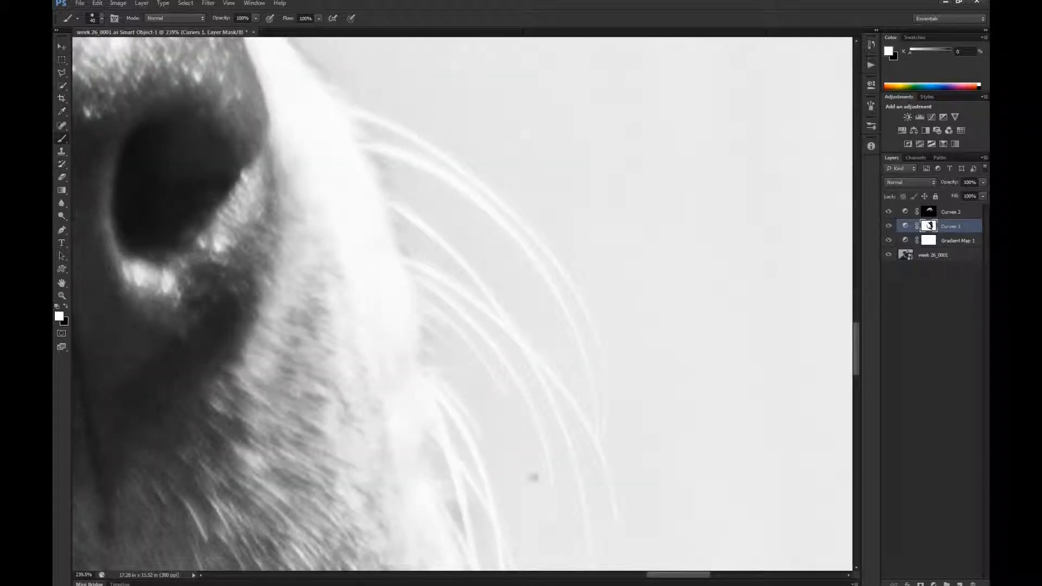
left_click_drag(533, 478, 516, 265)
left_click_drag(442, 231, 445, 275)
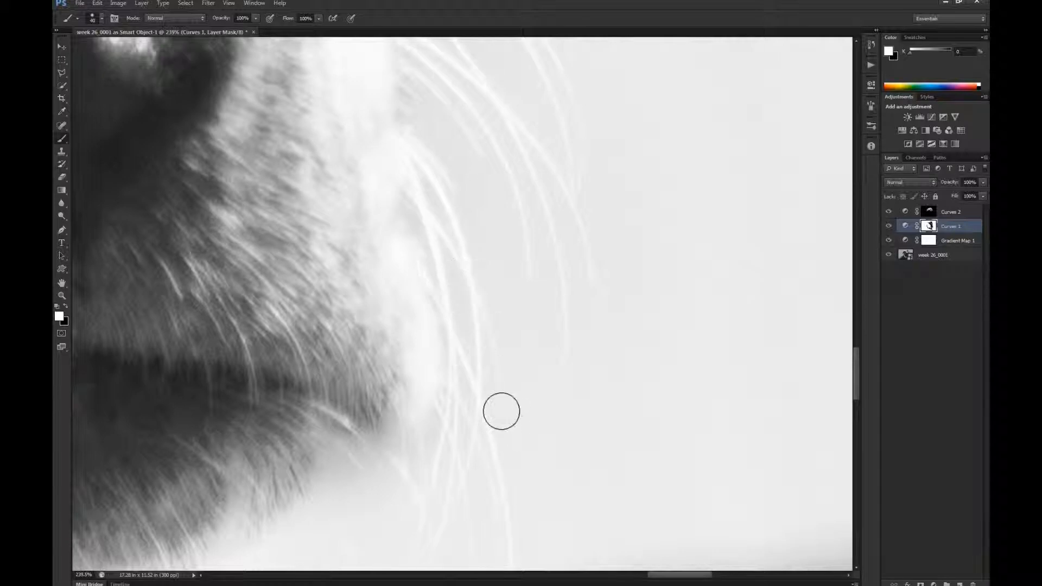
mouse_move(438, 456)
left_mouse_down()
mouse_move(344, 463)
mouse_move(374, 477)
left_mouse_up()
mouse_move(424, 407)
left_mouse_down()
mouse_move(458, 389)
mouse_move(611, 187)
left_mouse_up()
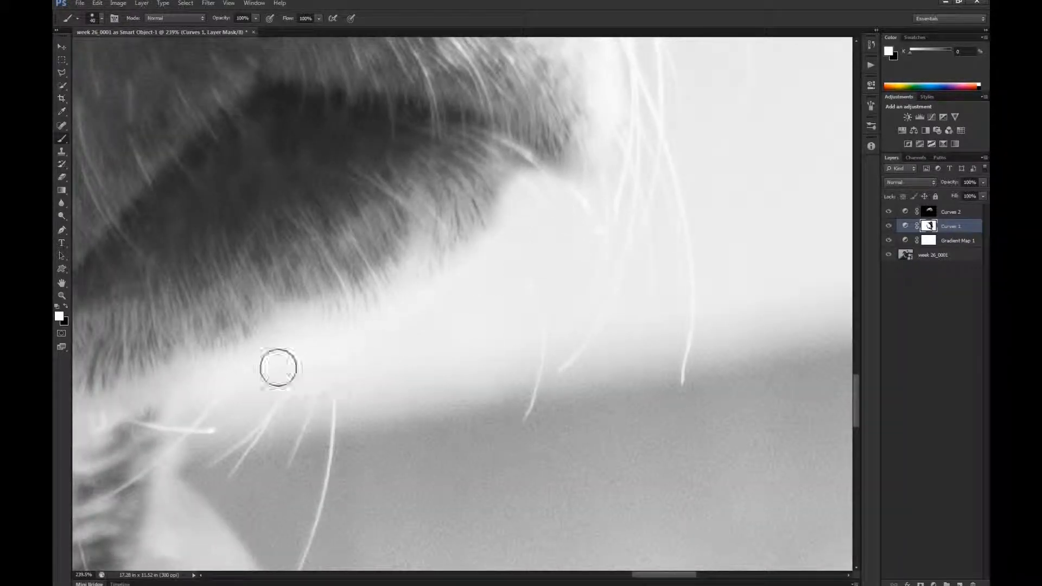
mouse_move(383, 470)
left_mouse_down()
mouse_move(375, 265)
mouse_move(403, 214)
left_mouse_up()
key("z")
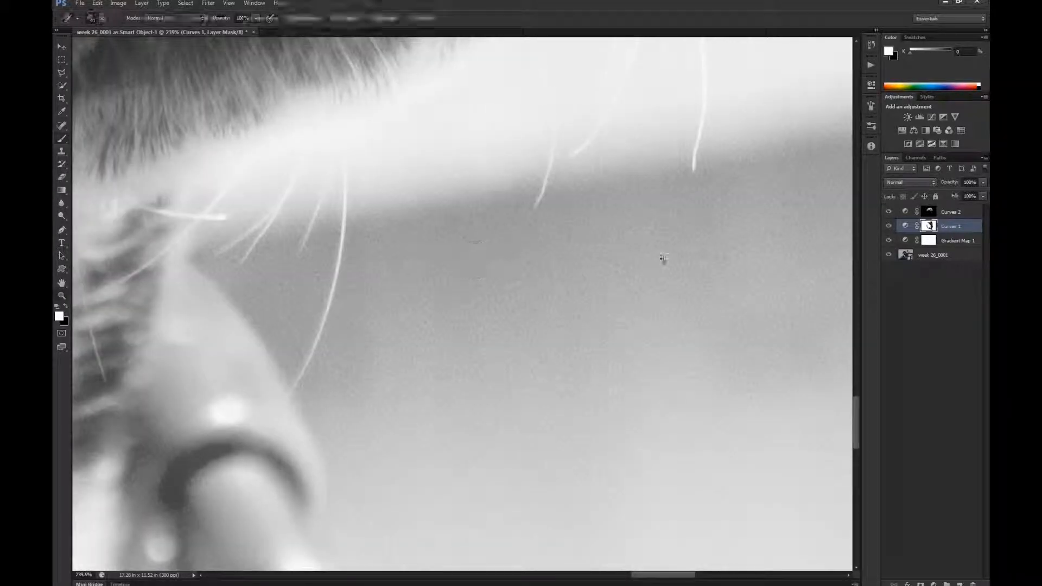
mouse_move(513, 351)
left_mouse_down()
mouse_move(580, 304)
mouse_move(424, 406)
mouse_move(448, 392)
left_mouse_up()
key("b")
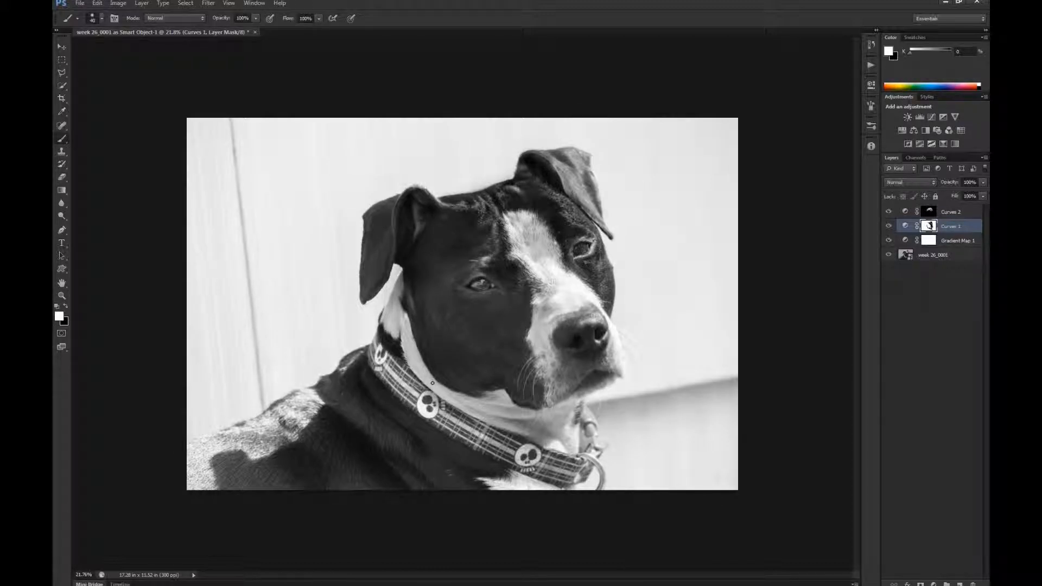
left_click(966, 217)
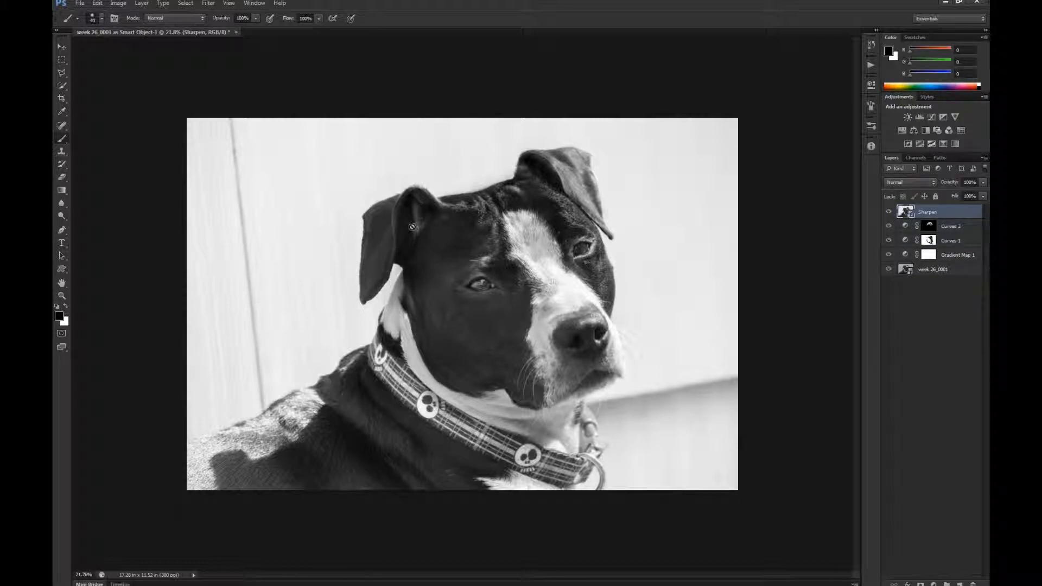
key("ctrl+alt+z")
key("ctrl+alt+z")
key("ctrl+alt+z")
key("ctrl+alt+z")
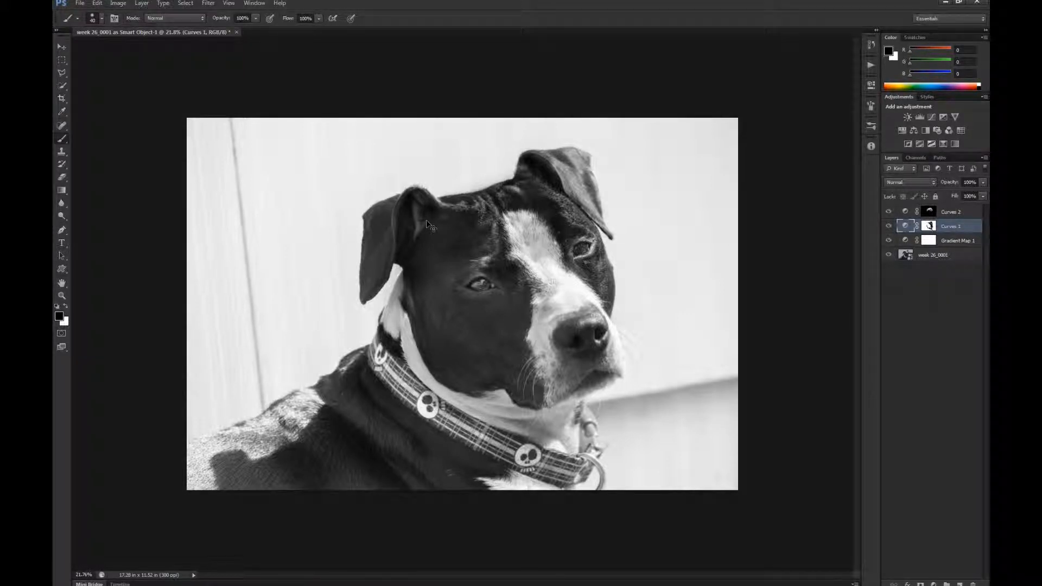
- Add a grey Dodge & Burn layer in Soft Light mode directly above Curves 1
key("ctrl+F2")
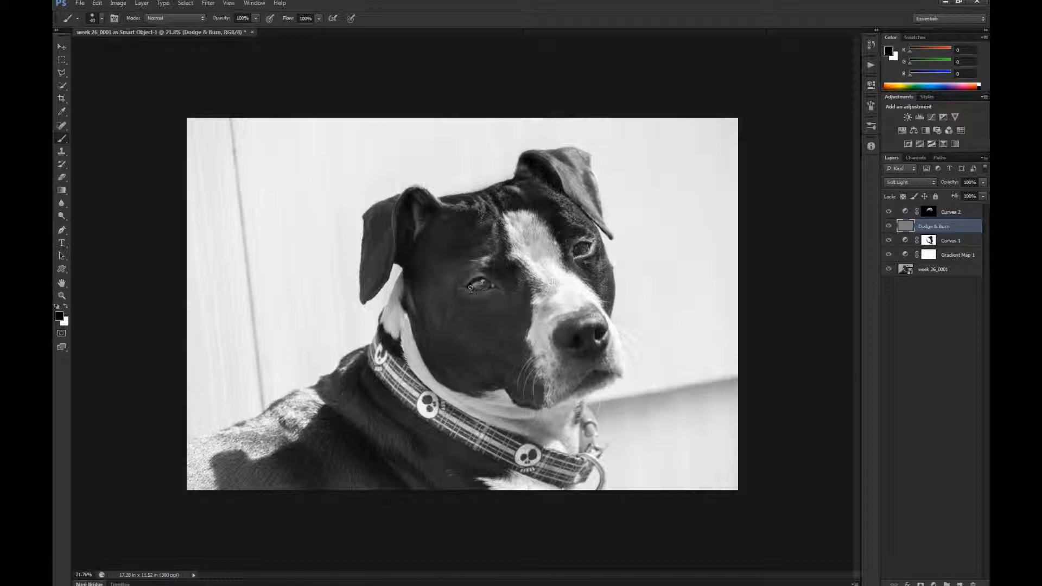
- Dodge the bright reflection in the nearer eye with a small Dodge brush set to Midtones at 50% exposure
key("z")
left_click(479, 283)
left_click_drag(520, 293, 530, 289)
key("b")
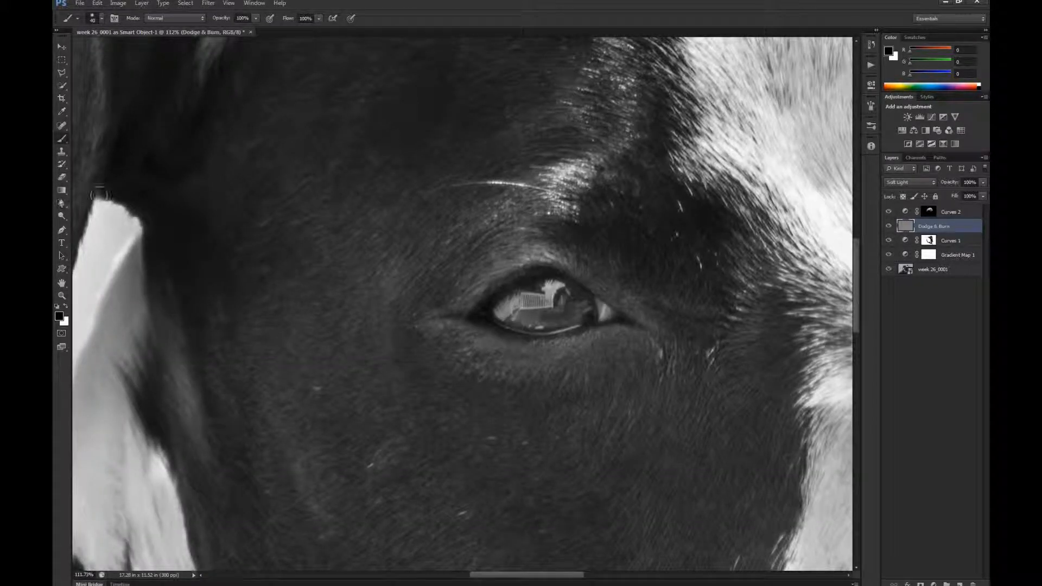
key("o")
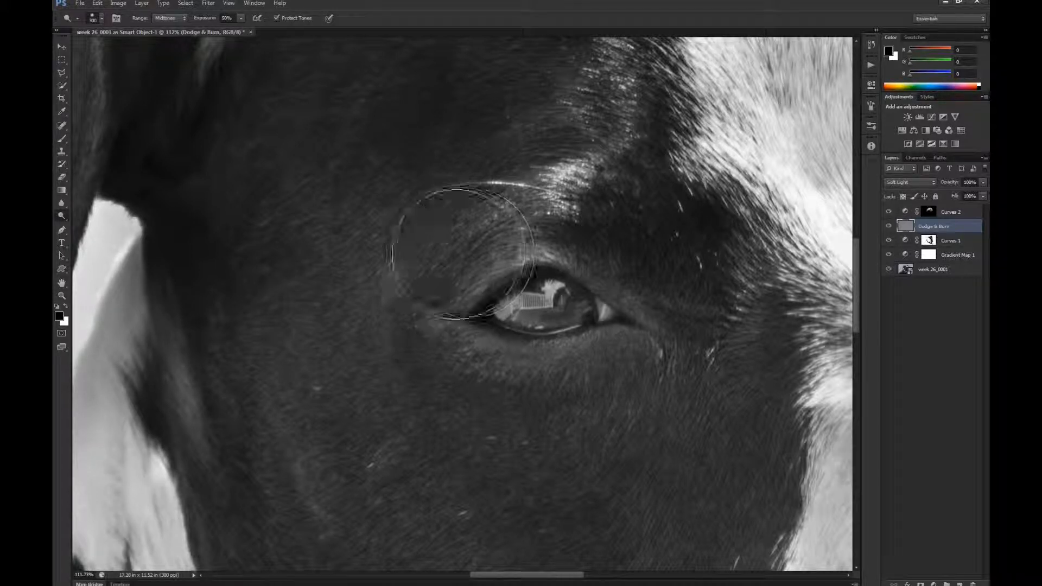
key("bracketleft")
key("bracketleft")
key("bracketleft")
key("bracketleft")
key("bracketleft")
key("bracketleft")
key("bracketleft")
key("bracketleft")
key("bracketleft")
key("bracketleft")
key("bracketleft")
key("bracketleft")
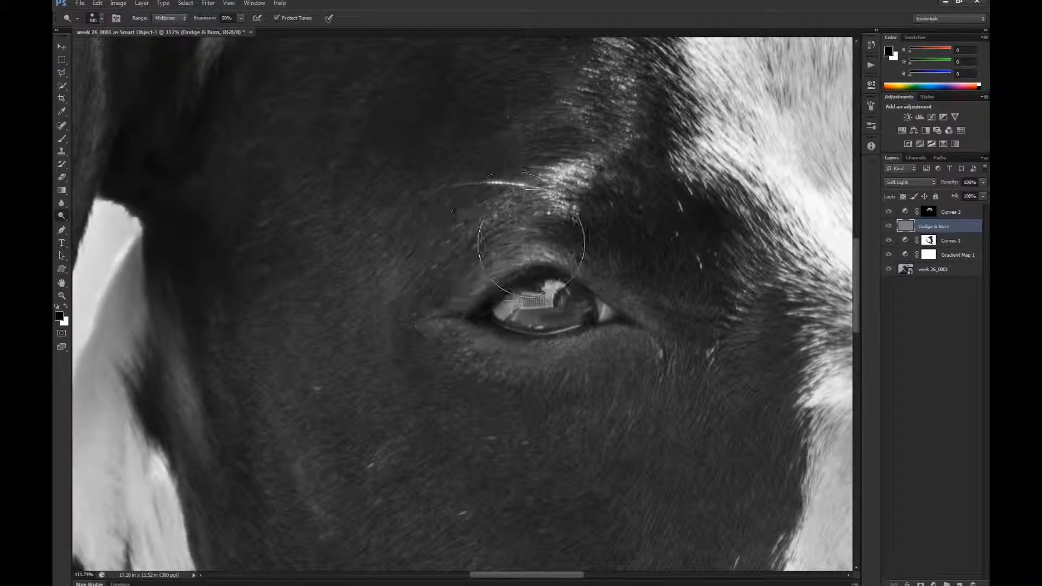
key("bracketleft")
key("bracketleft")
key("bracketleft")
key("bracketleft")
key("bracketleft")
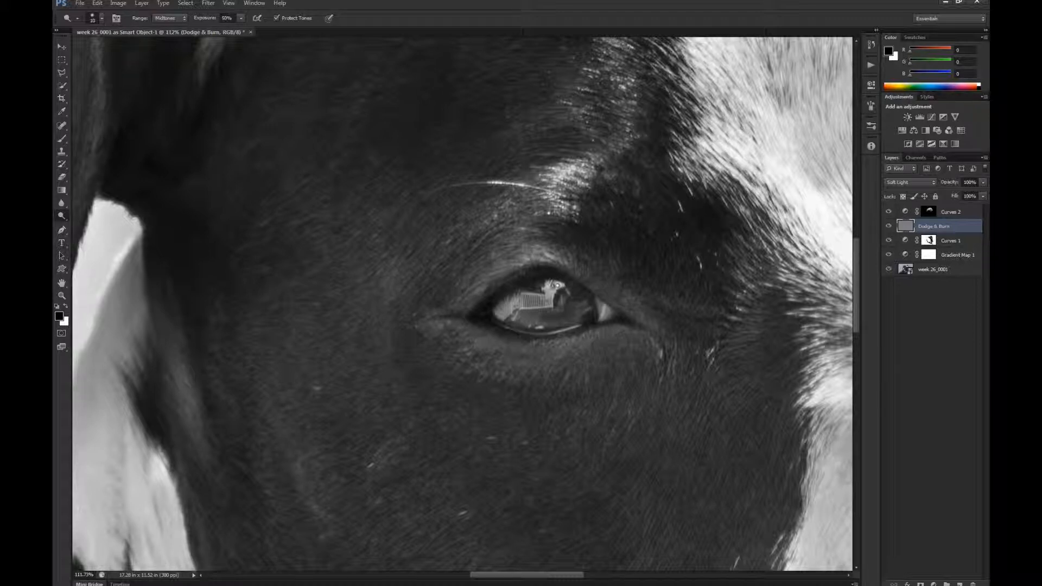
mouse_move(558, 286)
left_mouse_down()
mouse_move(527, 307)
mouse_move(547, 307)
mouse_move(532, 304)
mouse_move(560, 281)
mouse_move(527, 297)
mouse_move(549, 313)
mouse_move(539, 307)
mouse_move(591, 308)
mouse_move(563, 299)
left_mouse_up()
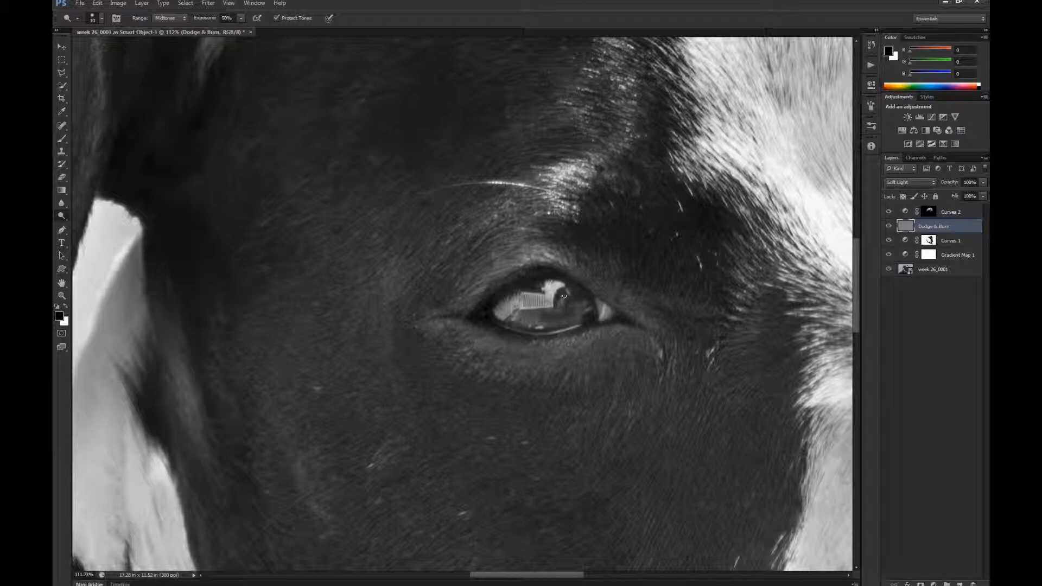
- Dodge the midtones of the railing-shaped reflection and the rest of the catchlight in the nearer eye
key("z")
left_click_drag(581, 301, 608, 304)
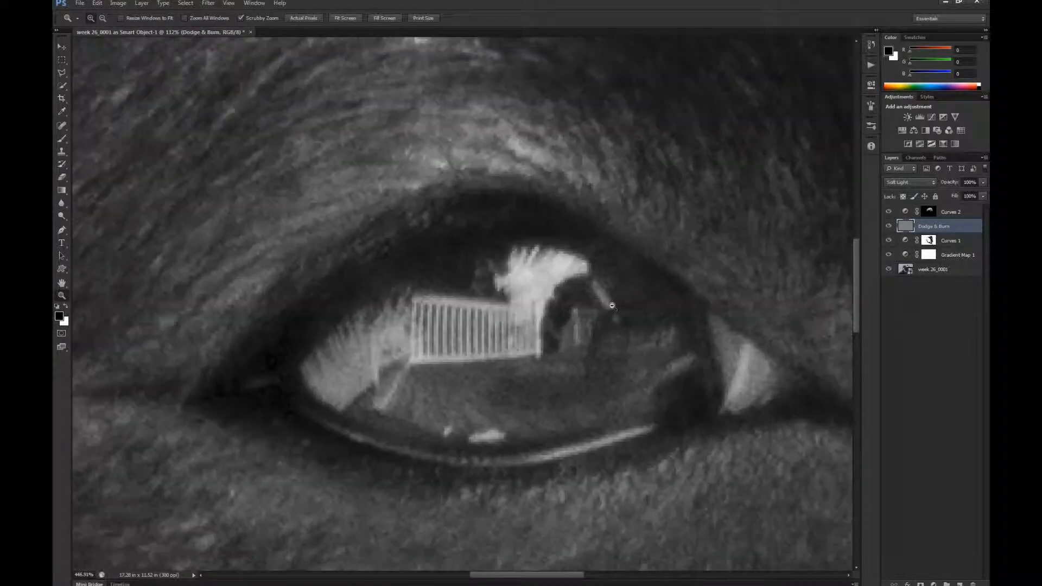
key("o")
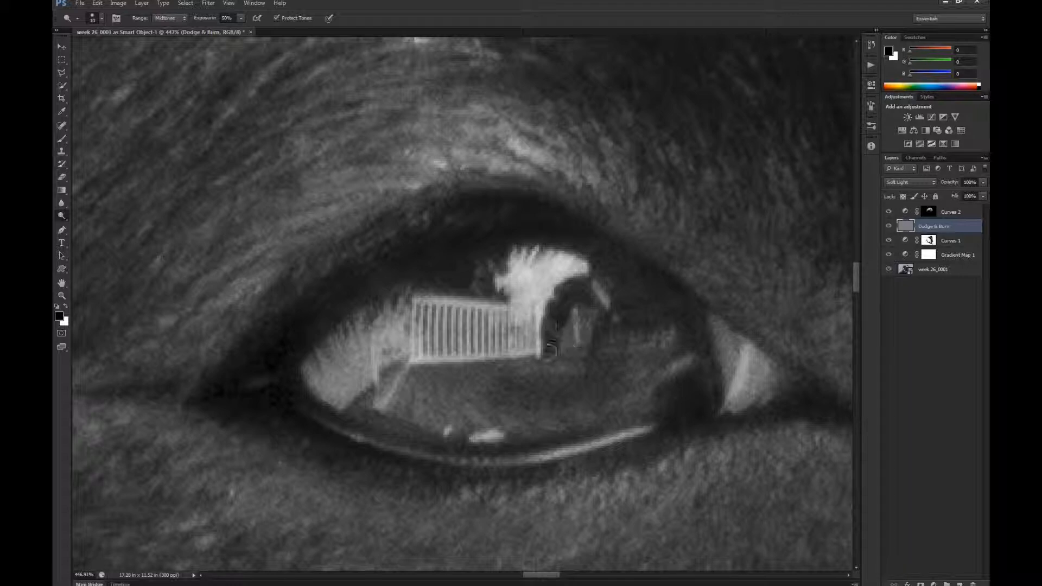
key("z")
left_click_drag(640, 322, 596, 299)
key("o")
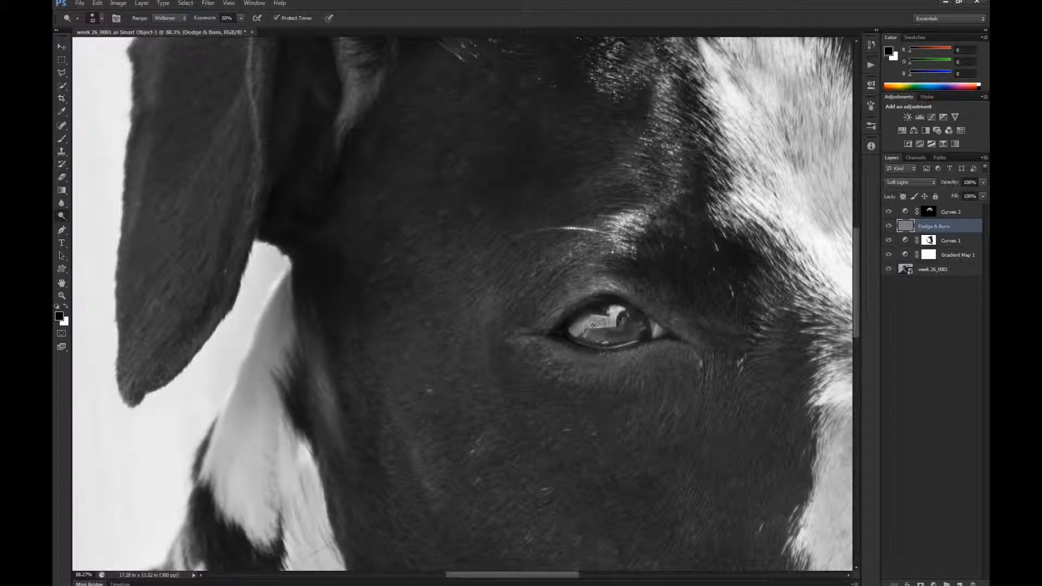
mouse_move(587, 322)
left_mouse_down()
mouse_move(606, 318)
mouse_move(573, 333)
mouse_move(587, 324)
left_mouse_up()
left_click_drag(602, 323, 603, 320)
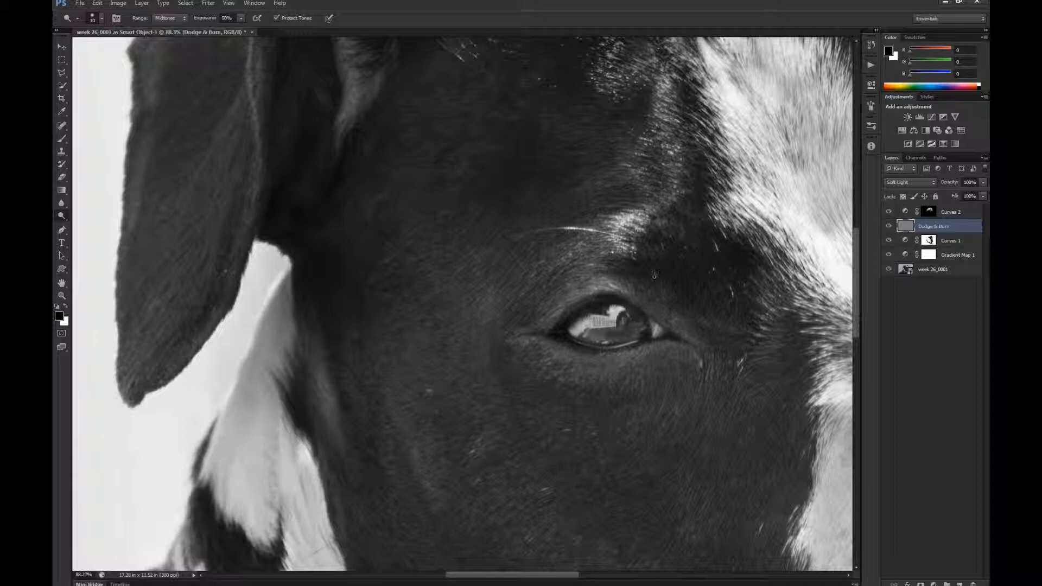
left_click_drag(619, 310, 597, 319)
- Set the Dodge range to Highlights and brighten the nearer eye's reflection further
left_click(179, 18)
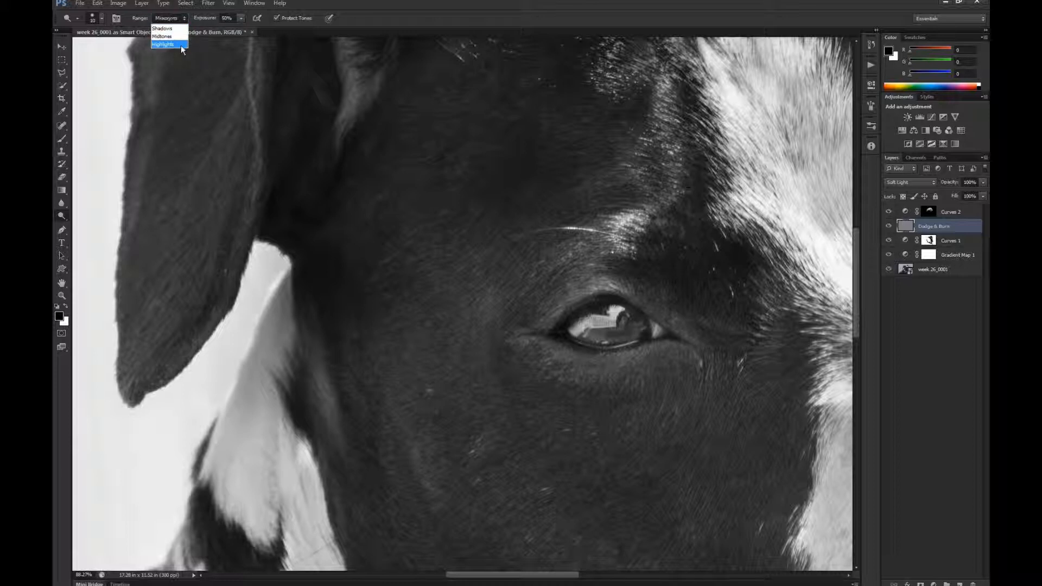
left_click(181, 45)
mouse_move(619, 311)
left_mouse_down()
mouse_move(577, 332)
mouse_move(618, 310)
mouse_move(584, 325)
left_mouse_up()
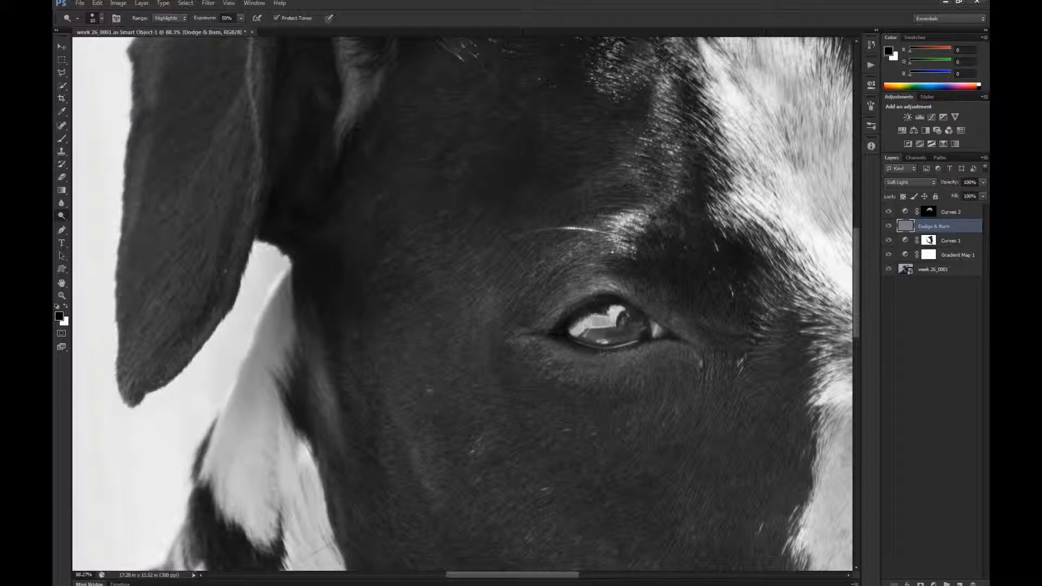
left_click_drag(596, 314, 610, 315)
- Return the Dodge range to Midtones and set its exposure to 50%
left_click(204, 22)
type("65")
left_click(182, 18)
left_click(179, 38)
left_click(206, 20)
left_click_drag(200, 22, 219, 17)
scroll(594, 330, "down", 2)
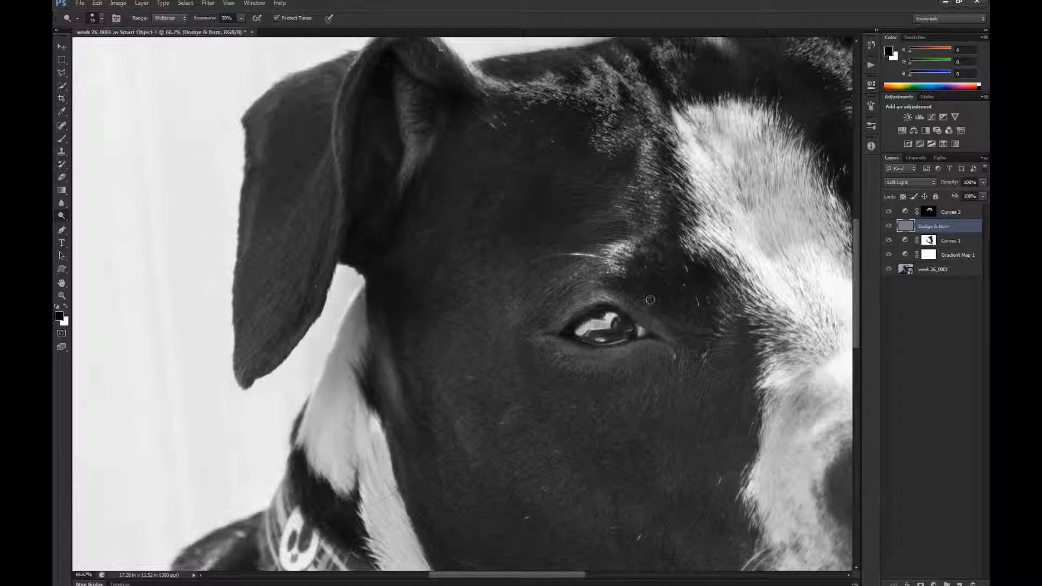
- Compare the nearer eye with the Dodge & Burn layer hidden and shown
left_click(890, 227)
left_click(889, 227)
left_click(889, 227)
left_click(889, 227)
- Dodge the small reflections along the edges and lower part of the farther eye with a much smaller brush
left_click_drag(767, 323, 437, 355)
left_click_drag(630, 308, 646, 372)
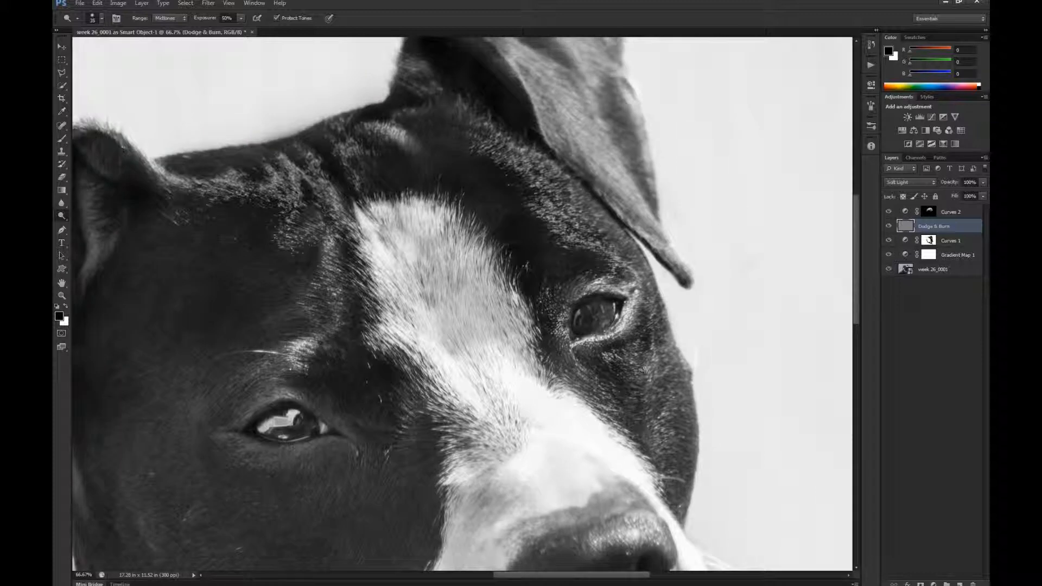
left_click_drag(596, 318, 630, 318)
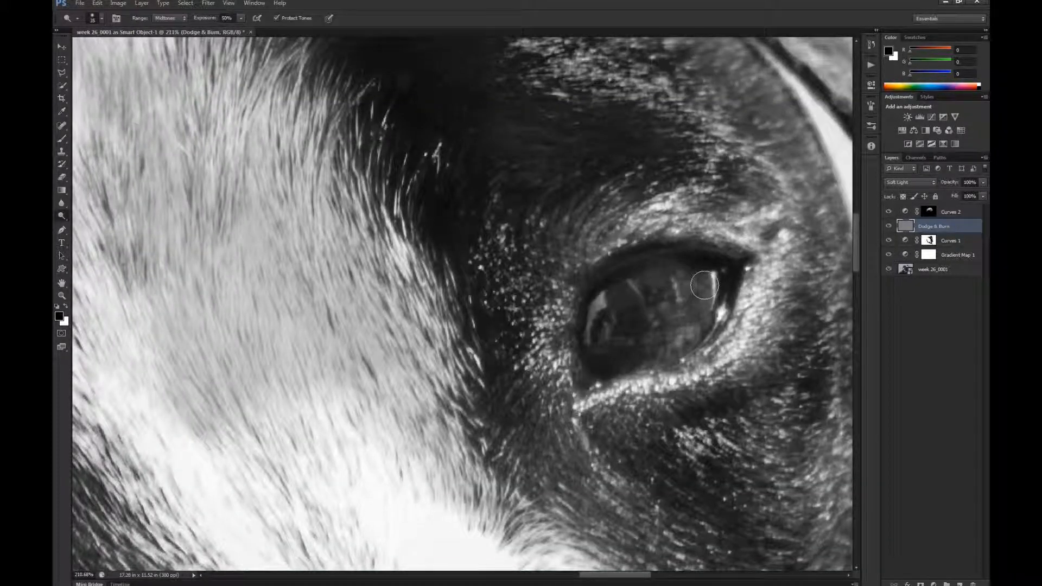
key("p")
key("o")
key("bracketleft")
key("bracketleft")
key("bracketleft")
mouse_move(717, 287)
left_mouse_down()
mouse_move(715, 296)
mouse_move(713, 276)
mouse_move(719, 319)
left_mouse_up()
left_click_drag(682, 338, 691, 333)
left_click(603, 299)
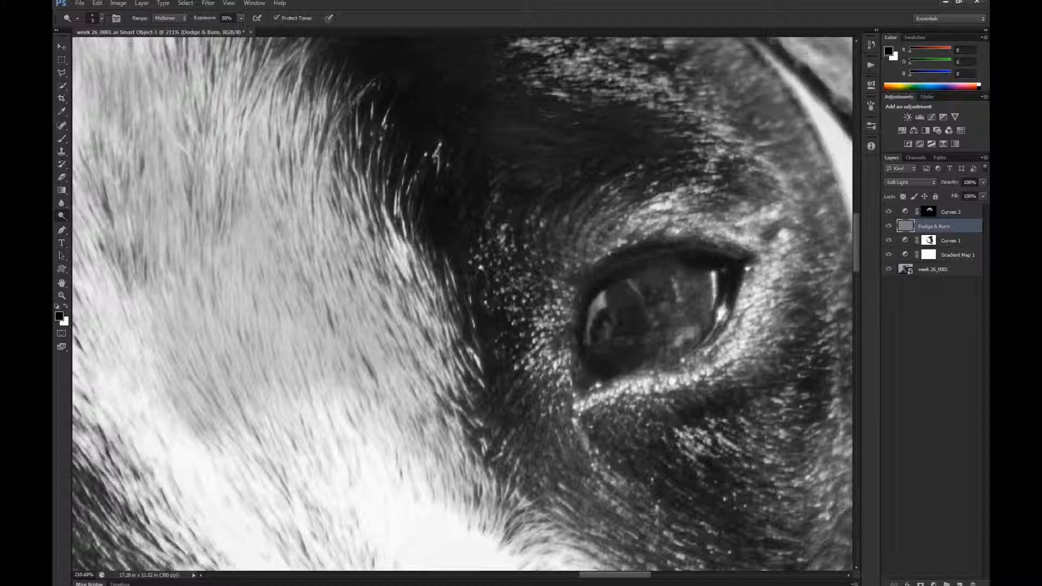
mouse_move(598, 301)
left_mouse_down()
mouse_move(588, 334)
mouse_move(598, 300)
left_mouse_up()
- Move the Dodge & Burn layer above Curves 2 and dodge the farther eye's reflections again
left_click_drag(957, 226, 959, 211)
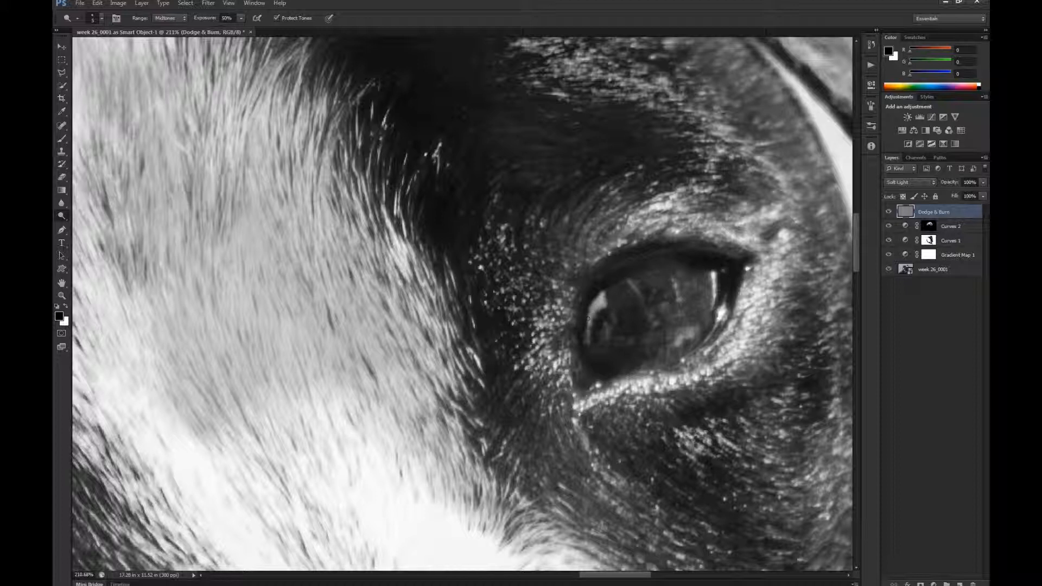
mouse_move(587, 319)
left_mouse_down()
mouse_move(588, 332)
mouse_move(602, 304)
left_mouse_up()
left_click_drag(693, 333, 680, 342)
left_click_drag(675, 287, 674, 282)
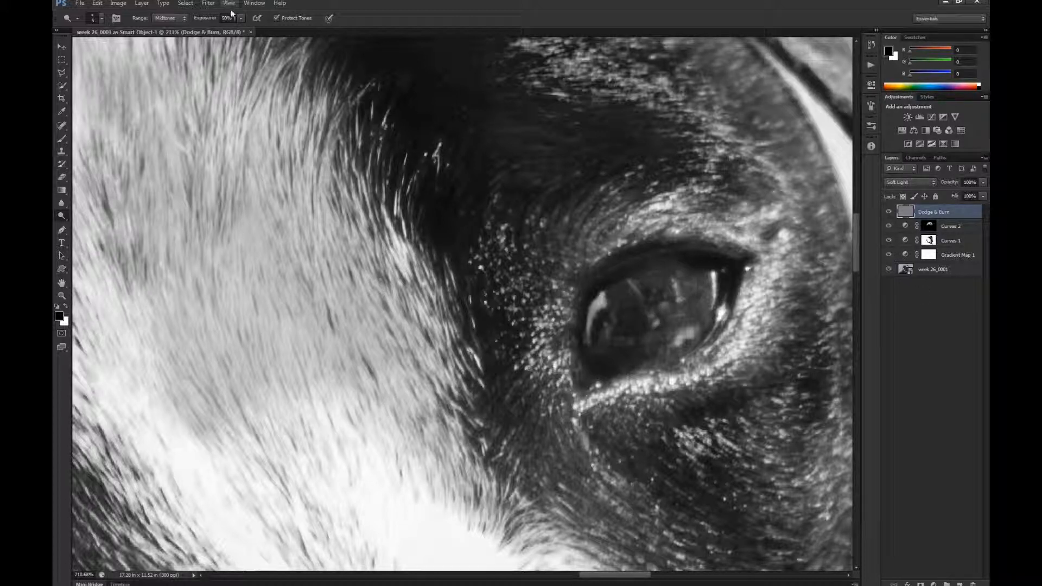
- Raise the Dodge exposure to 64% and brighten the iris of the farther eye
left_click_drag(209, 18, 217, 19)
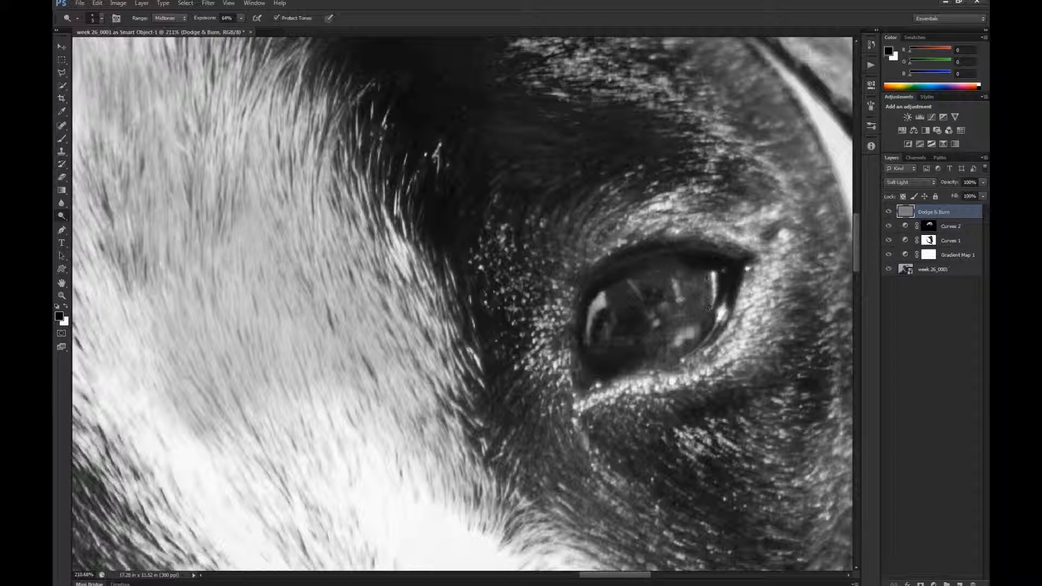
left_click_drag(707, 310, 703, 314)
key("bracketright")
key("bracketright")
key("bracketright")
key("bracketright")
key("bracketright")
key("bracketright")
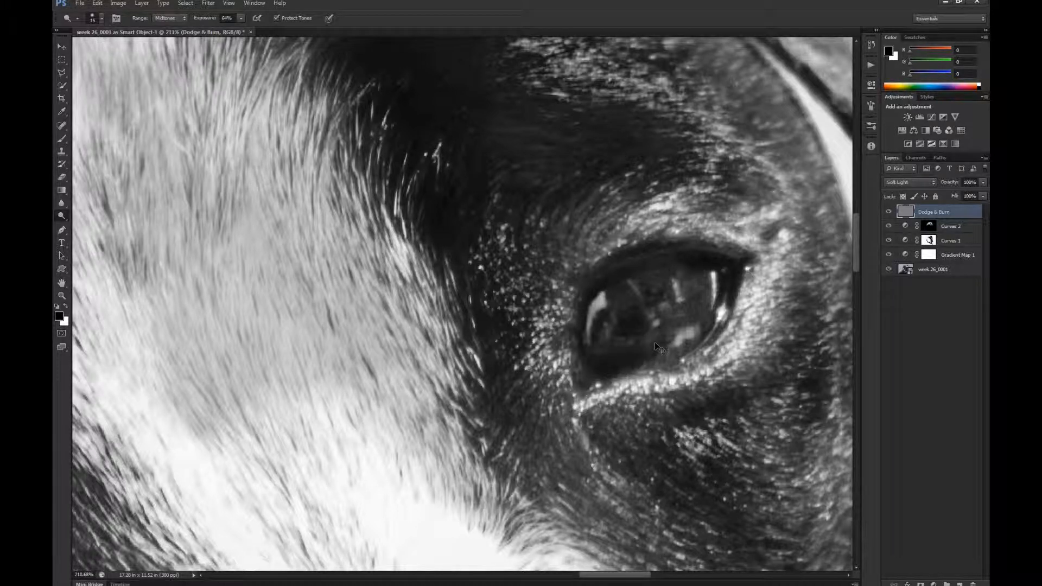
- Compare the whole portrait with the Dodge & Burn layer and the Curves 1 layer each hidden and shown
key("ctrl+minus")
key("ctrl+minus")
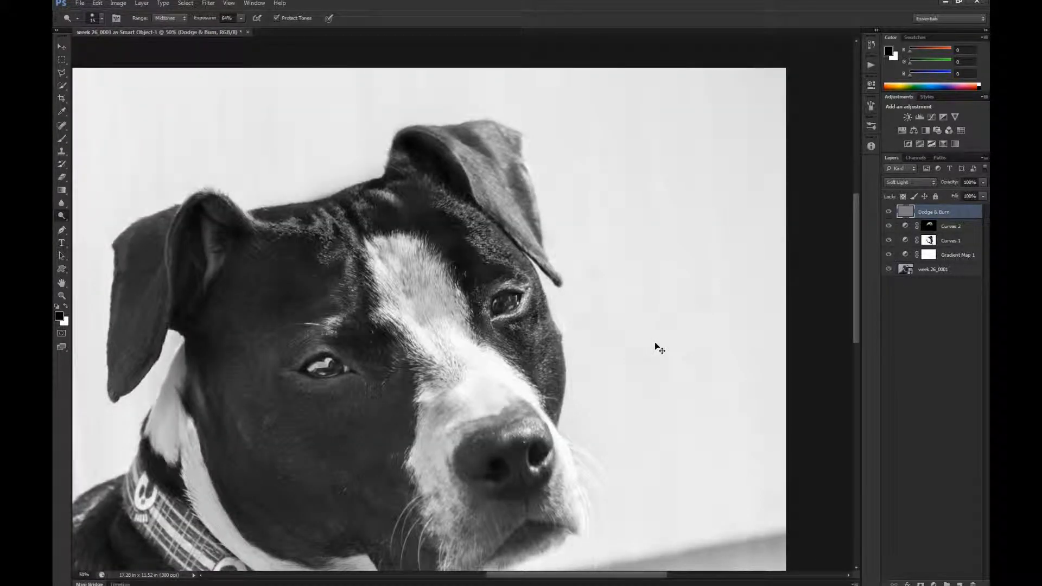
key("ctrl+minus")
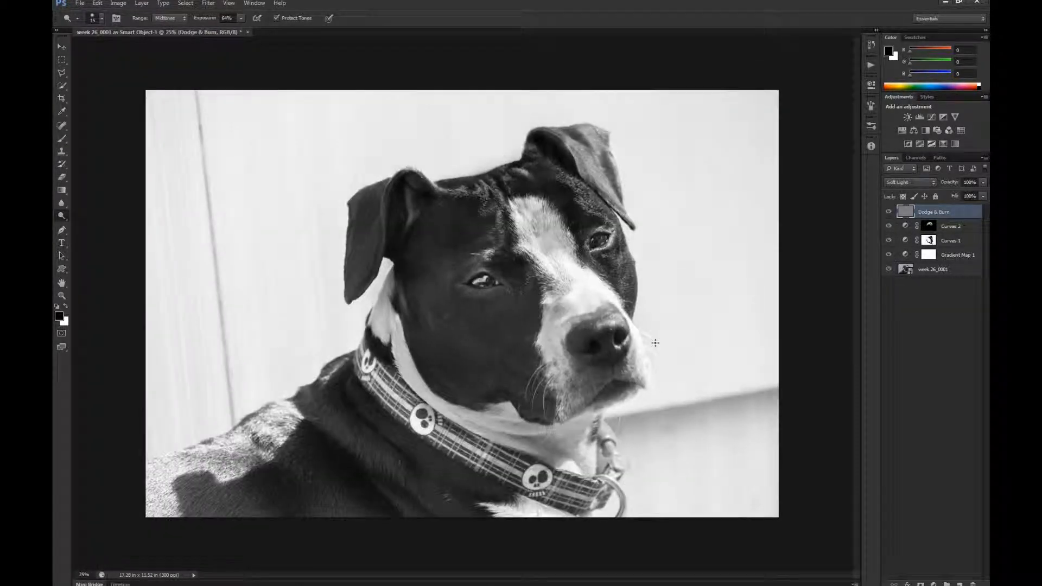
left_click(890, 212)
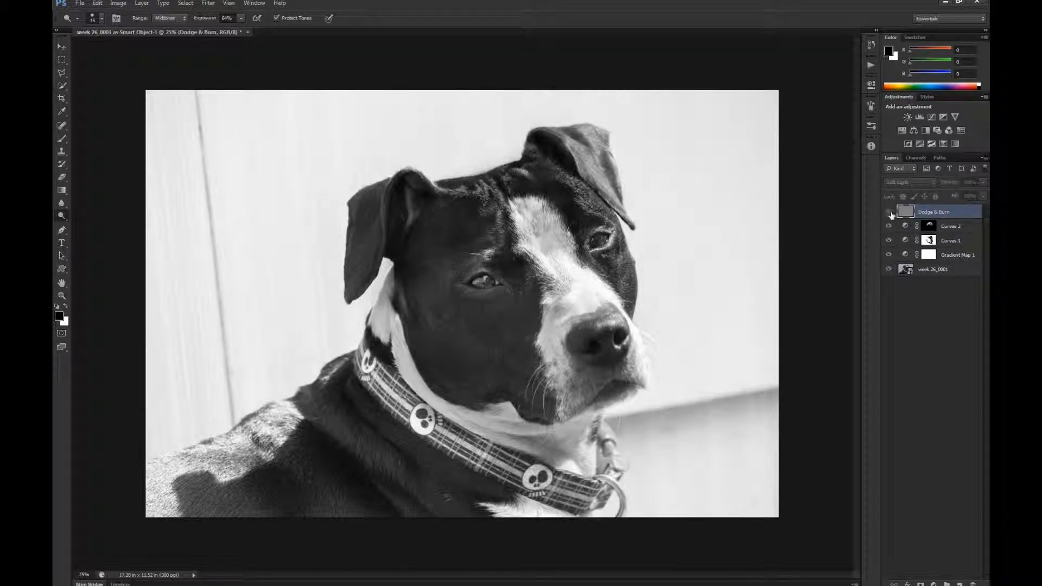
left_click(889, 215)
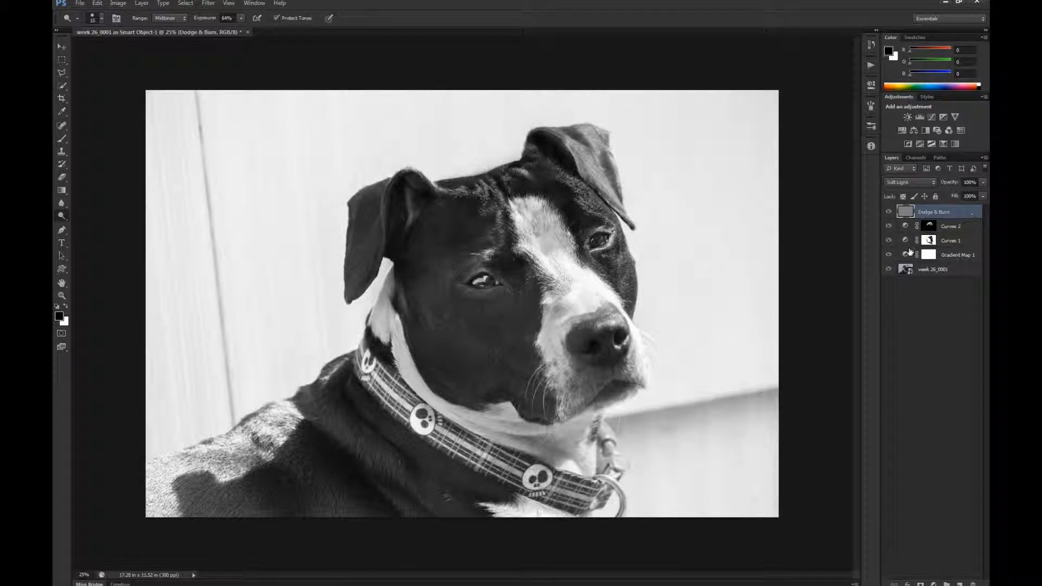
left_click(888, 241)
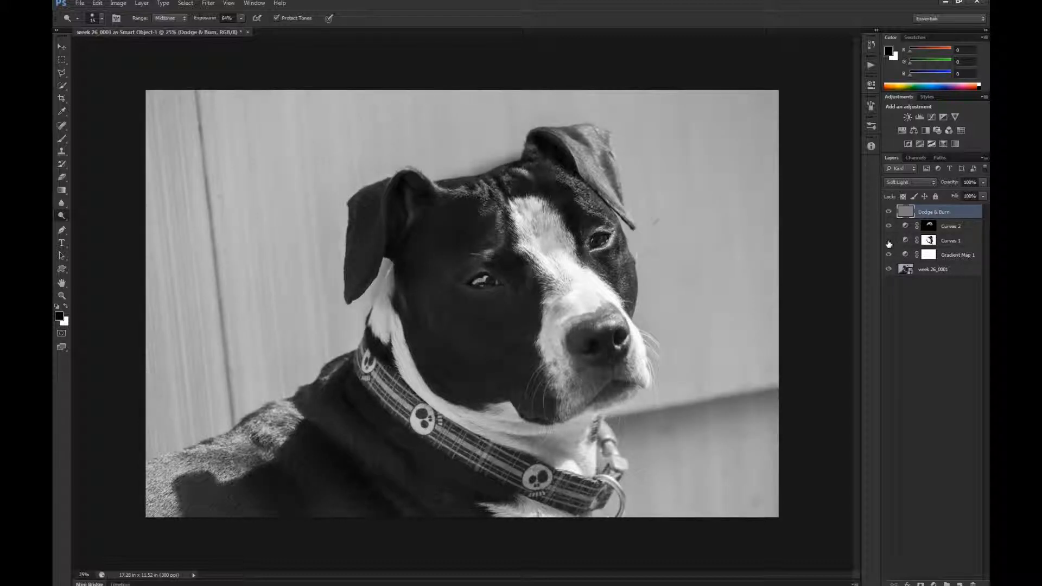
left_click(890, 244)
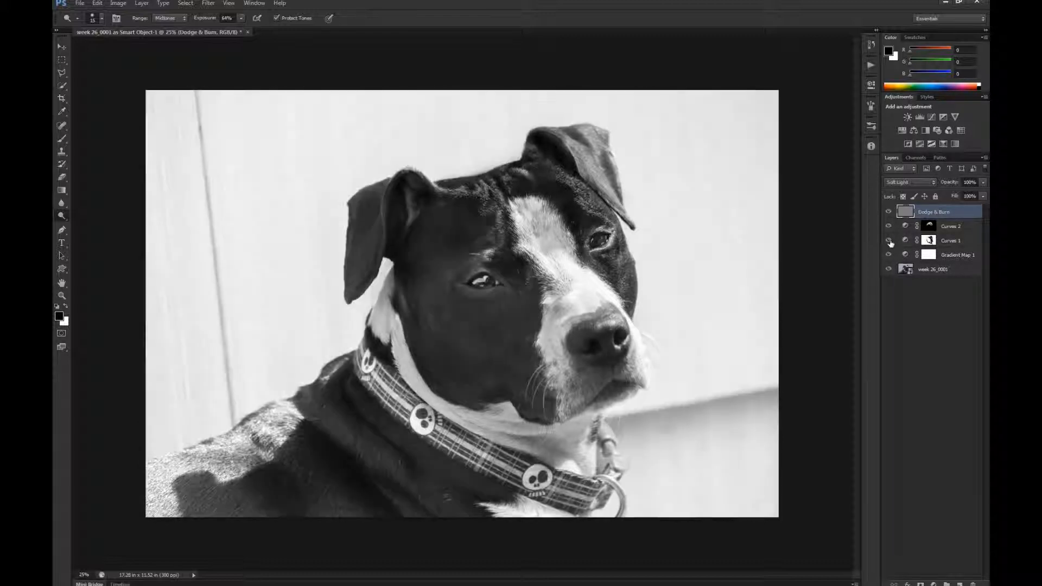
- Paint white on the Curves 2 mask over the sunlit fur on the dog's back with a 150 px brush
left_click(930, 242)
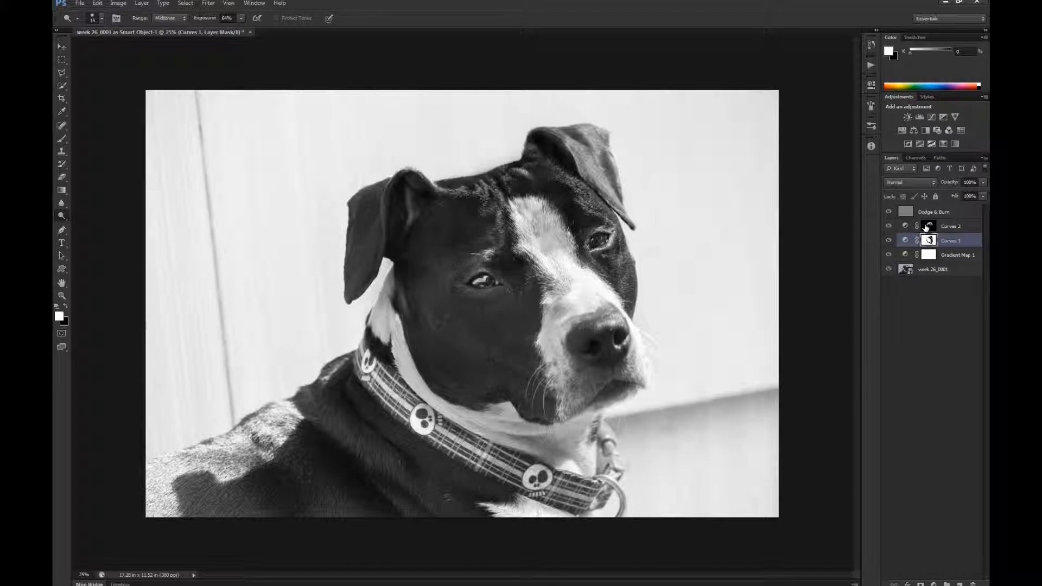
left_click(929, 226)
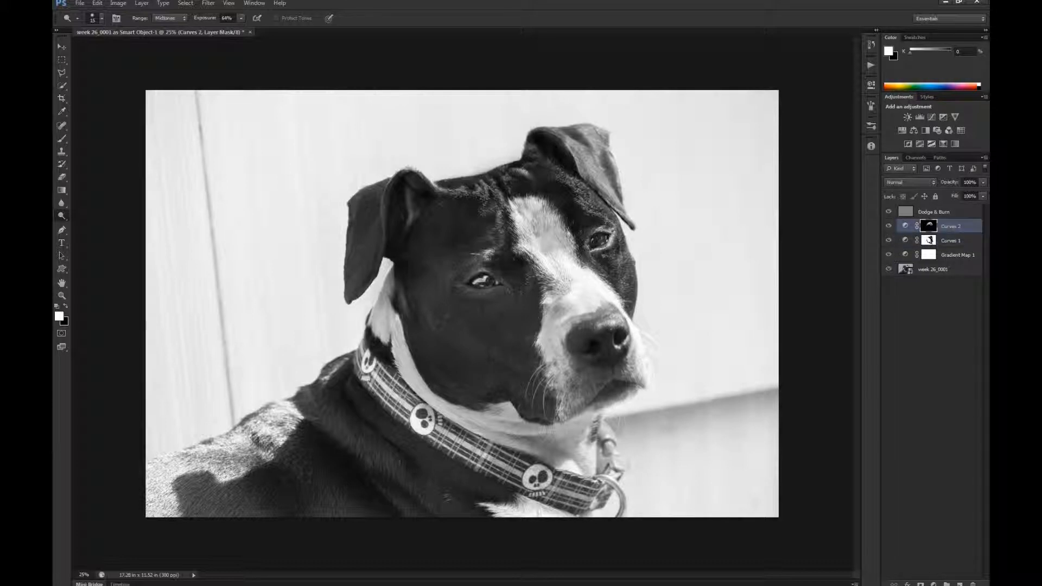
key("bracketright")
key("bracketright")
key("bracketright")
key("bracketright")
key("bracketright")
key("bracketright")
key("bracketright")
key("bracketright")
key("bracketright")
key("bracketright")
key("bracketright")
key("bracketright")
key("bracketright")
key("b")
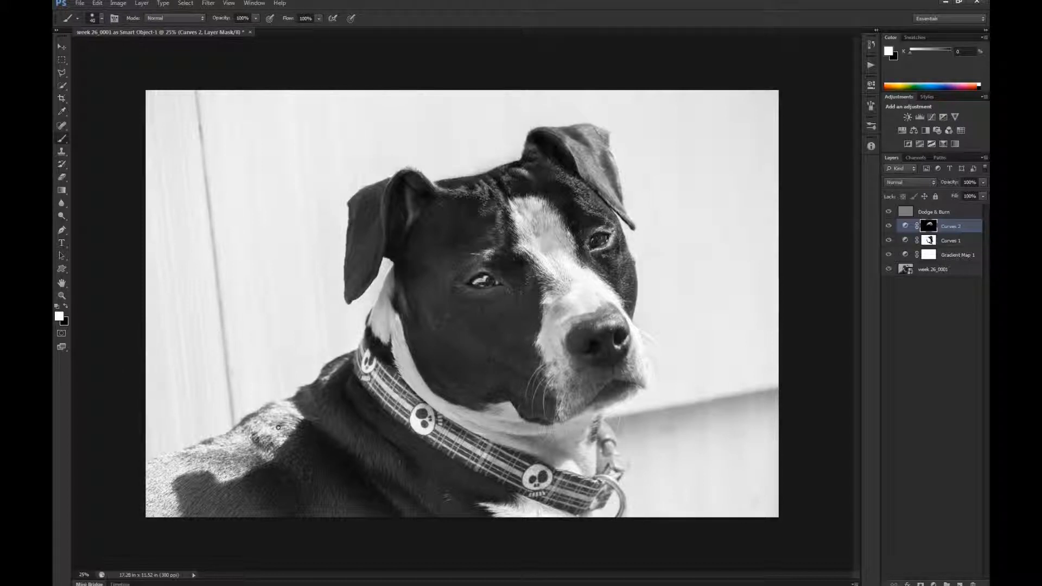
key("bracketright")
key("bracketright")
key("bracketright")
key("bracketright")
key("bracketright")
key("bracketright")
key("bracketright")
key("bracketright")
mouse_move(280, 423)
left_mouse_down()
mouse_move(228, 453)
mouse_move(172, 466)
mouse_move(157, 477)
mouse_move(163, 514)
mouse_move(158, 461)
mouse_move(217, 451)
mouse_move(233, 463)
mouse_move(288, 418)
mouse_move(280, 408)
mouse_move(299, 415)
mouse_move(328, 369)
mouse_move(309, 391)
mouse_move(324, 386)
left_mouse_up()
key("ctrl+alt+z")
key("ctrl+alt+z")
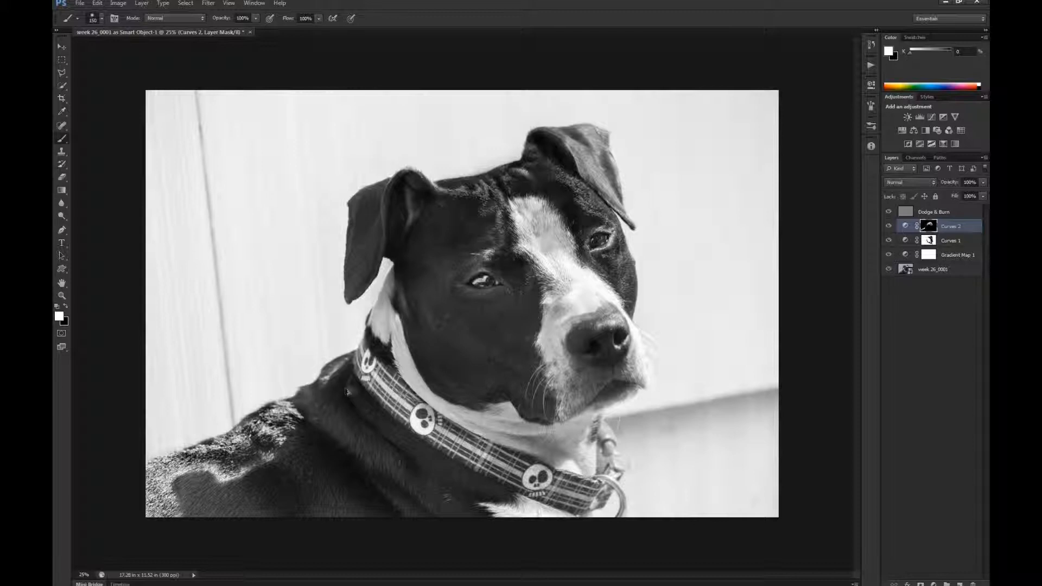
- Paint white on the Curves 2 mask over the shadowed fur of the back and shoulder below the collar
mouse_move(294, 415)
left_mouse_down()
mouse_move(336, 390)
mouse_move(305, 414)
mouse_move(299, 430)
mouse_move(308, 432)
mouse_move(283, 432)
mouse_move(292, 425)
mouse_move(217, 479)
mouse_move(185, 461)
mouse_move(306, 430)
mouse_move(198, 489)
mouse_move(211, 476)
mouse_move(182, 527)
mouse_move(249, 495)
mouse_move(252, 528)
mouse_move(340, 496)
mouse_move(406, 509)
mouse_move(287, 500)
mouse_move(277, 443)
left_mouse_up()
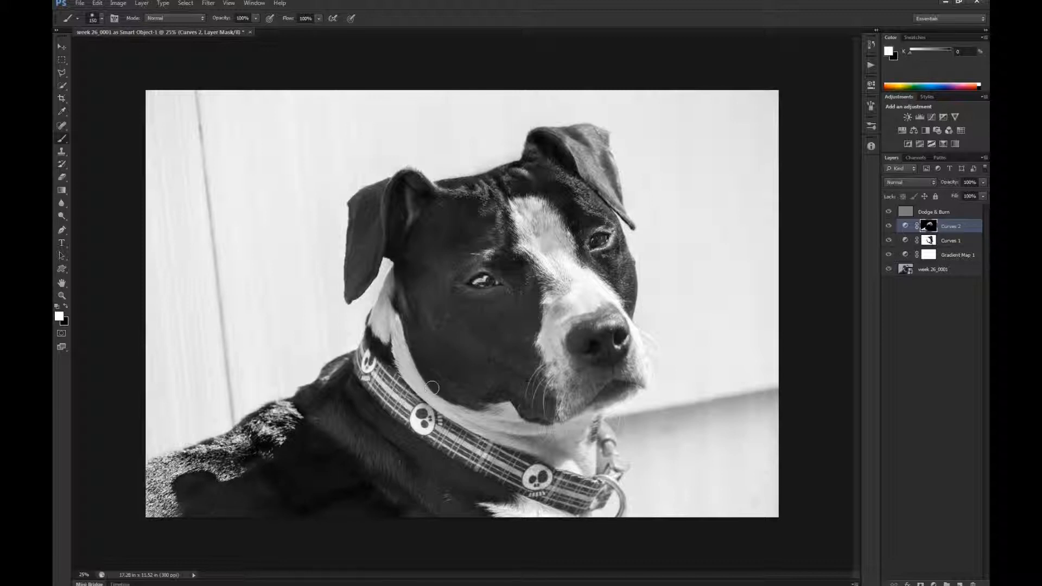
key("ctrl+z")
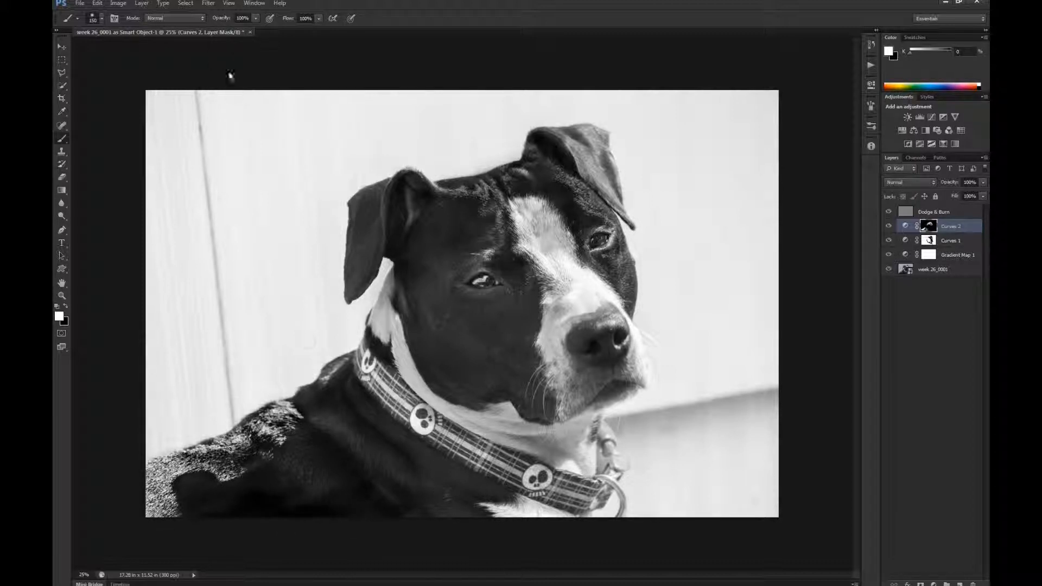
- Paint black at about 40% opacity on the Curves 2 mask over the back and lower body to soften the darkening
left_click_drag(227, 20, 194, 21)
key("x")
mouse_move(256, 500)
left_mouse_down()
mouse_move(212, 492)
mouse_move(266, 505)
mouse_move(190, 511)
mouse_move(183, 483)
mouse_move(346, 510)
left_mouse_up()
mouse_move(233, 479)
left_mouse_down()
mouse_move(214, 469)
mouse_move(196, 506)
left_mouse_up()
left_click_drag(252, 463, 187, 435)
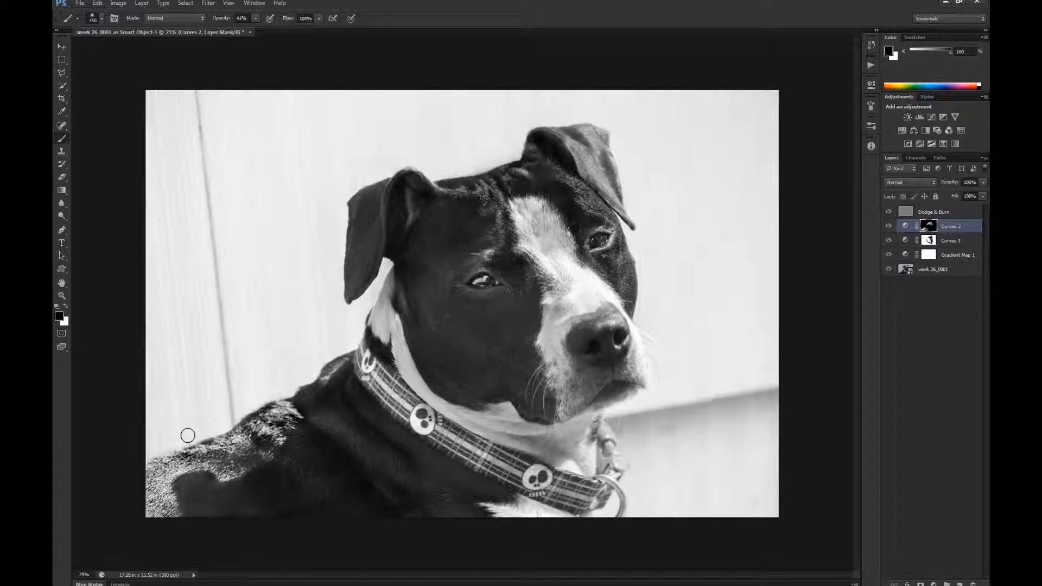
left_click_drag(295, 429, 251, 436)
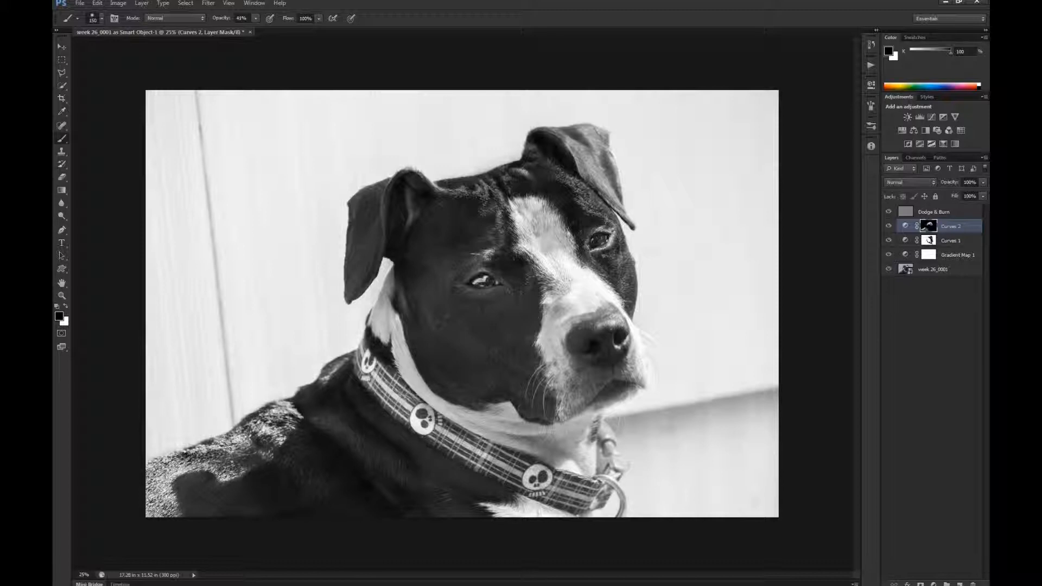
left_click_drag(321, 505, 348, 513)
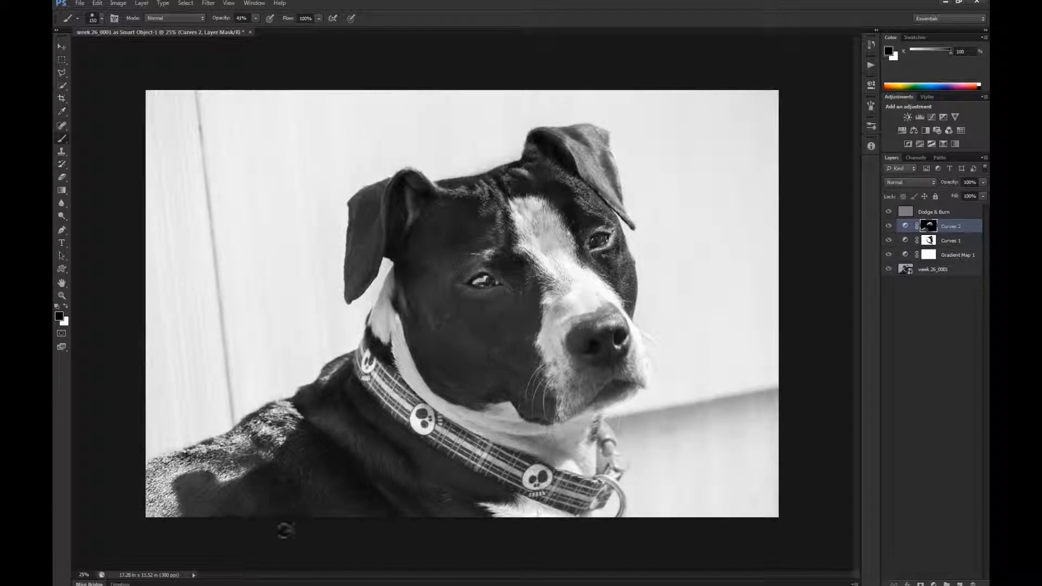
- Show the image full screen and crop it proportionally, trimming the background beyond the dog's back
key("x")
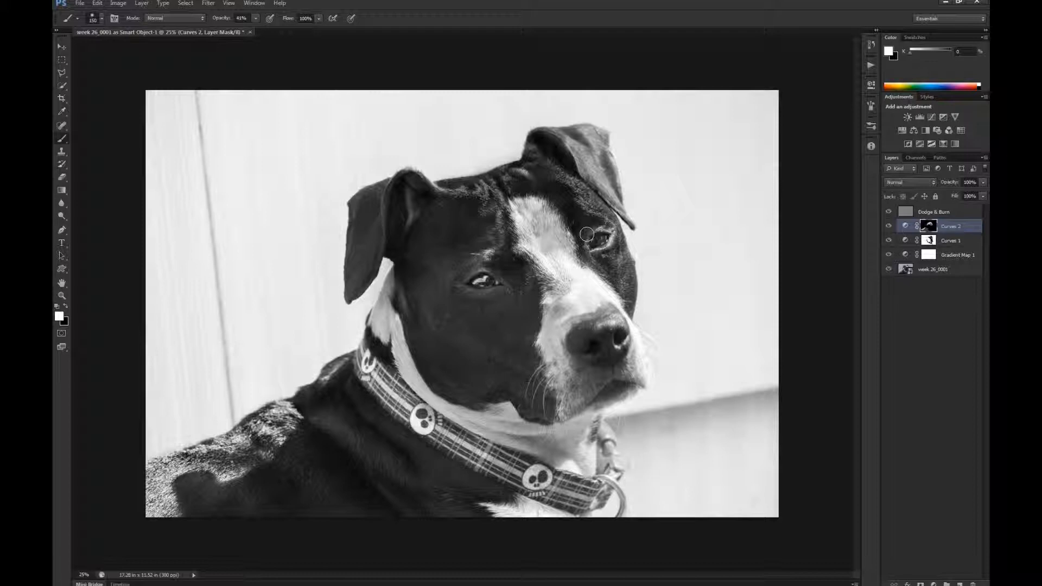
key("f")
key("Return")
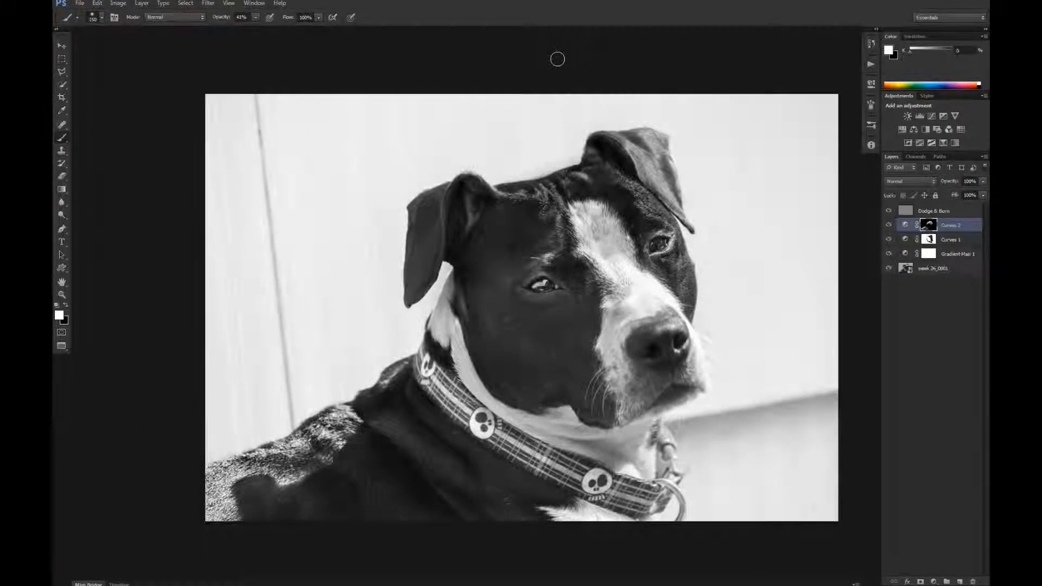
key("f")
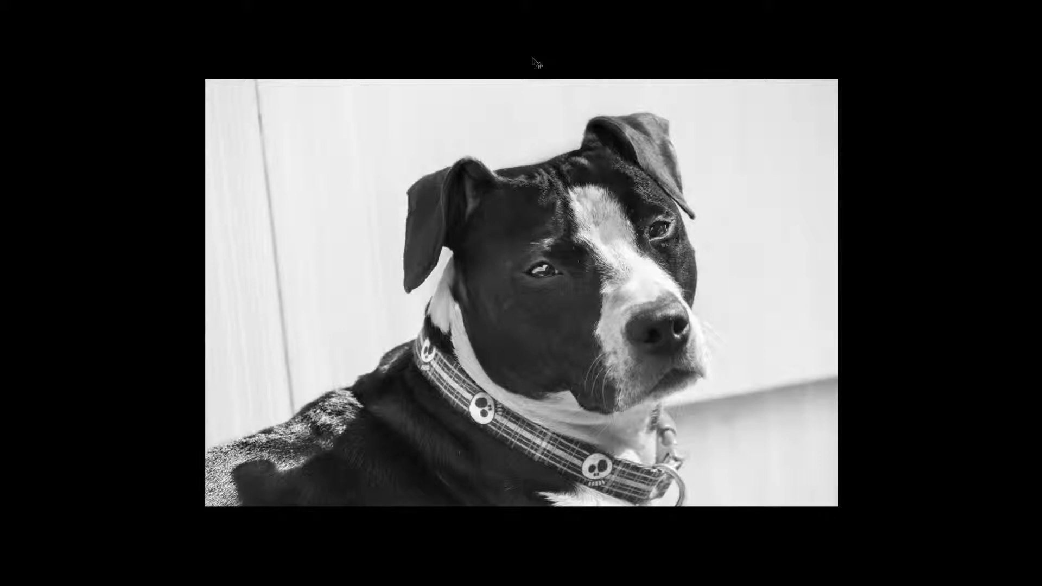
key("c")
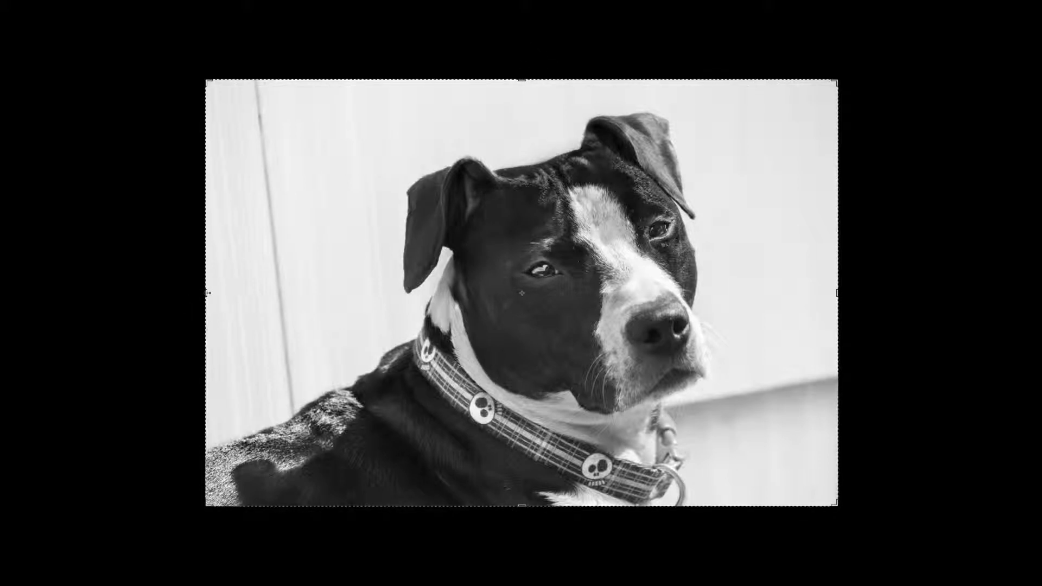
left_click_drag(209, 293, 248, 294)
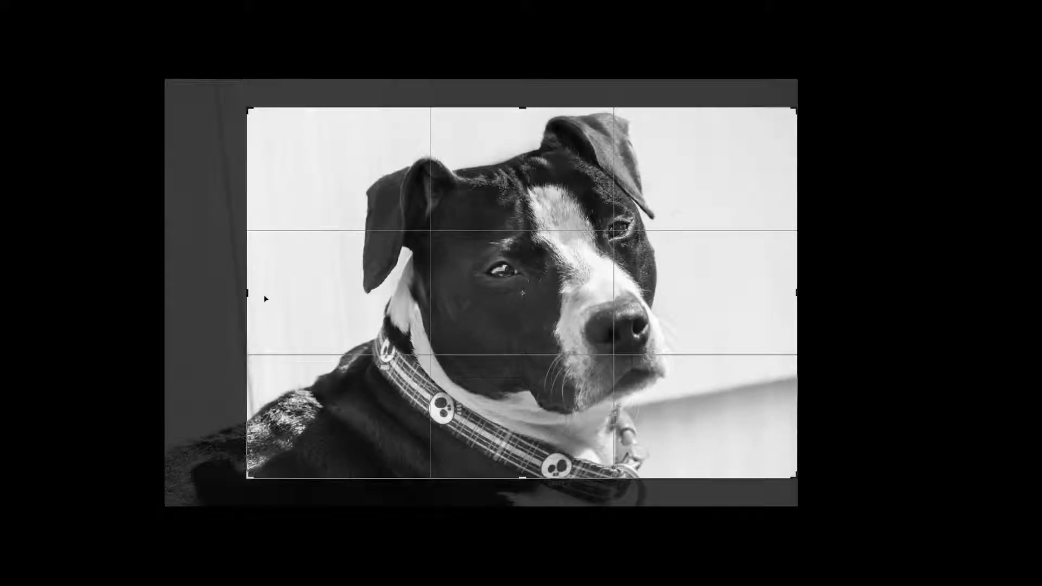